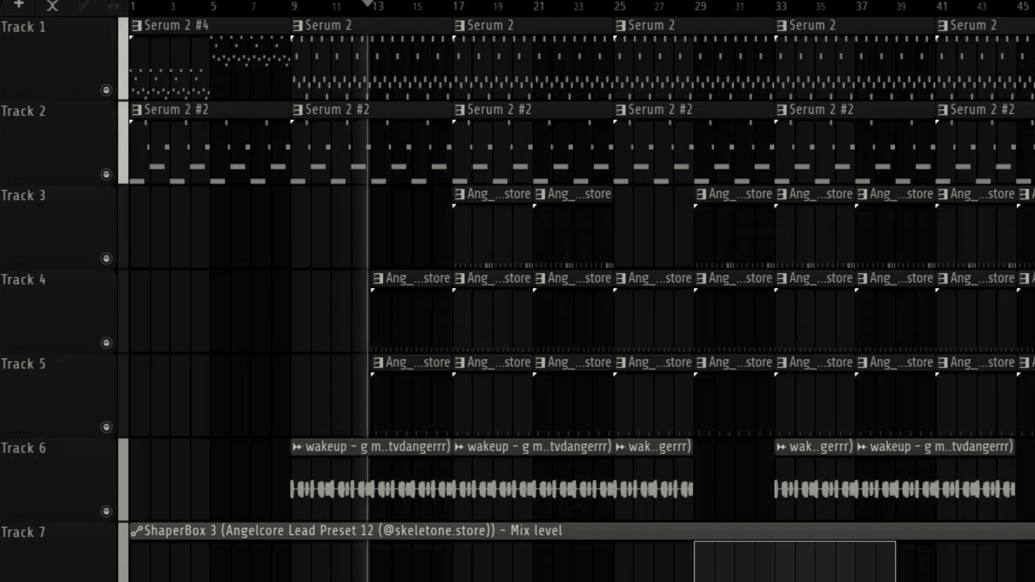
# - Play the beat arrangement from bar 17 and stop playback
pyautogui.click(96, 0)
pyautogui.moveTo(122, 0)
pyautogui.click(390, 49)
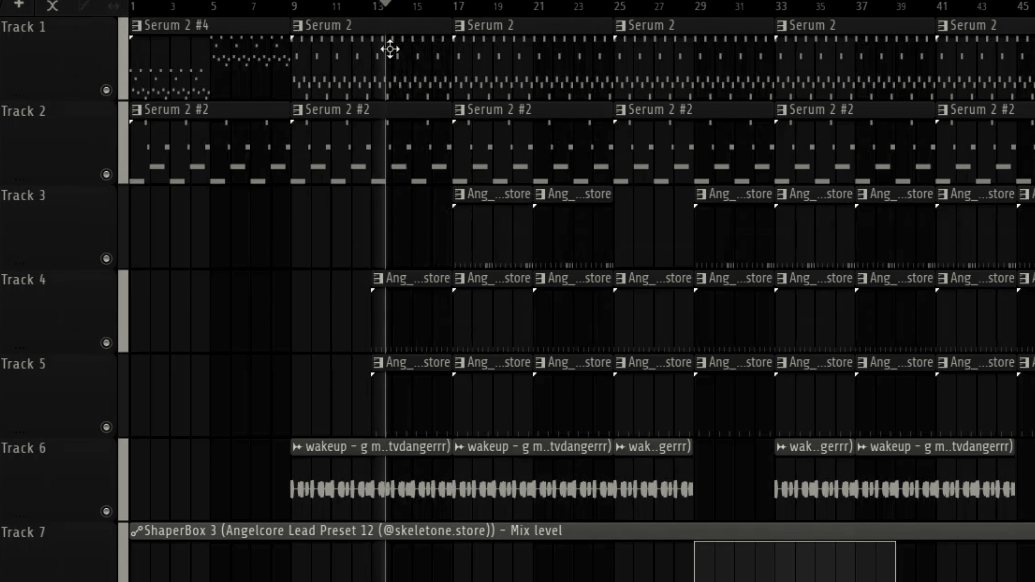
pyautogui.click(452, 7)
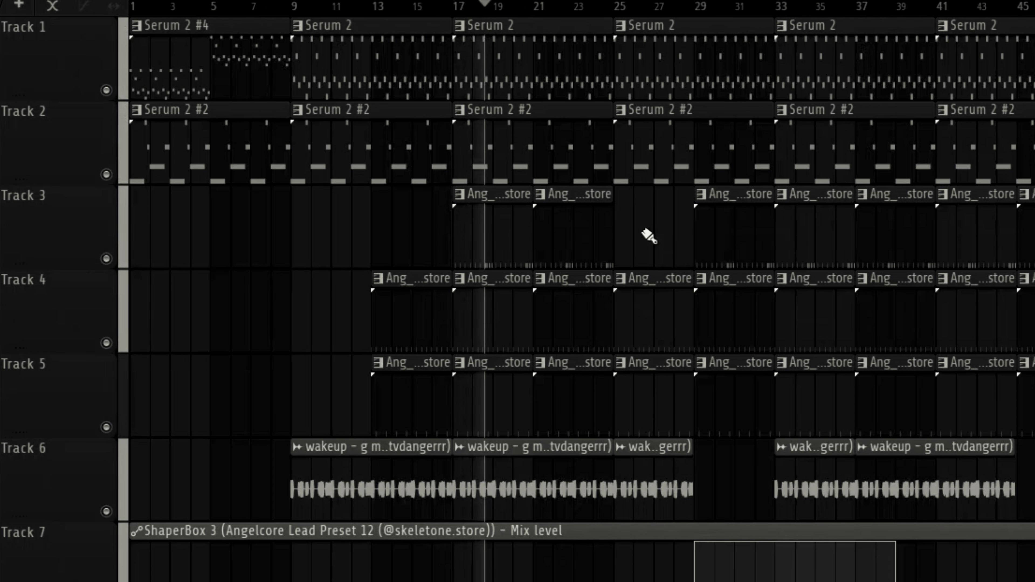
pyautogui.press('space')
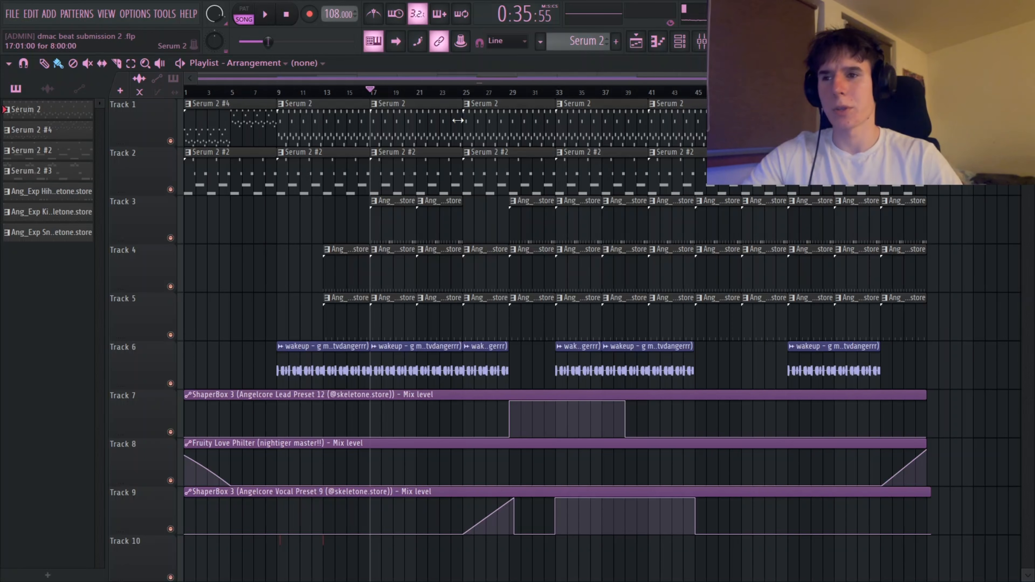
# - Open the Serum 2 melody pattern in the piano roll and raise the second A5 note in bar 2 to B5
pyautogui.doubleClick(394, 121)
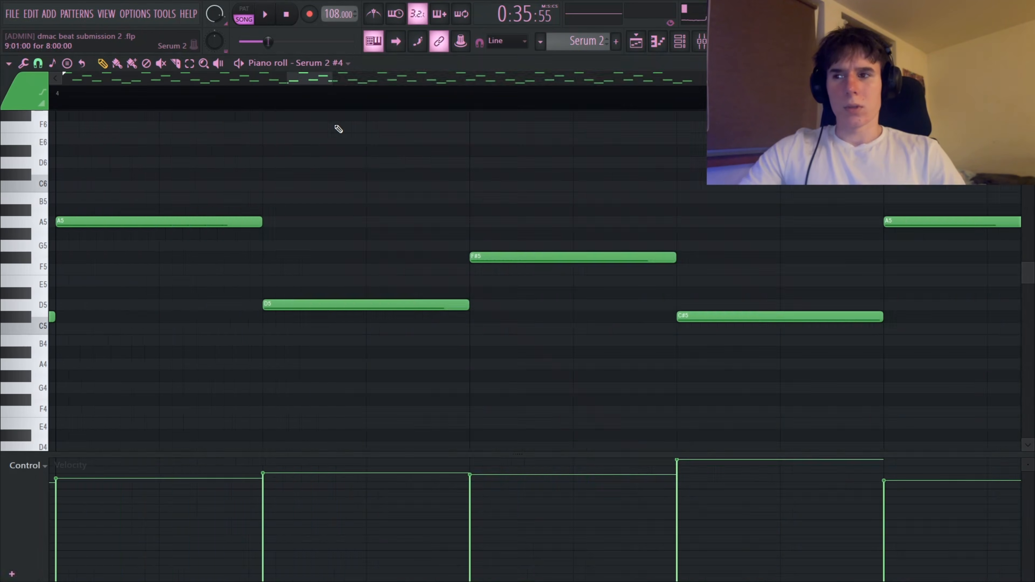
pyautogui.scroll(-4, 338, 129)
pyautogui.click(245, 18)
pyautogui.press('space')
pyautogui.scroll(-4, 224, 208)
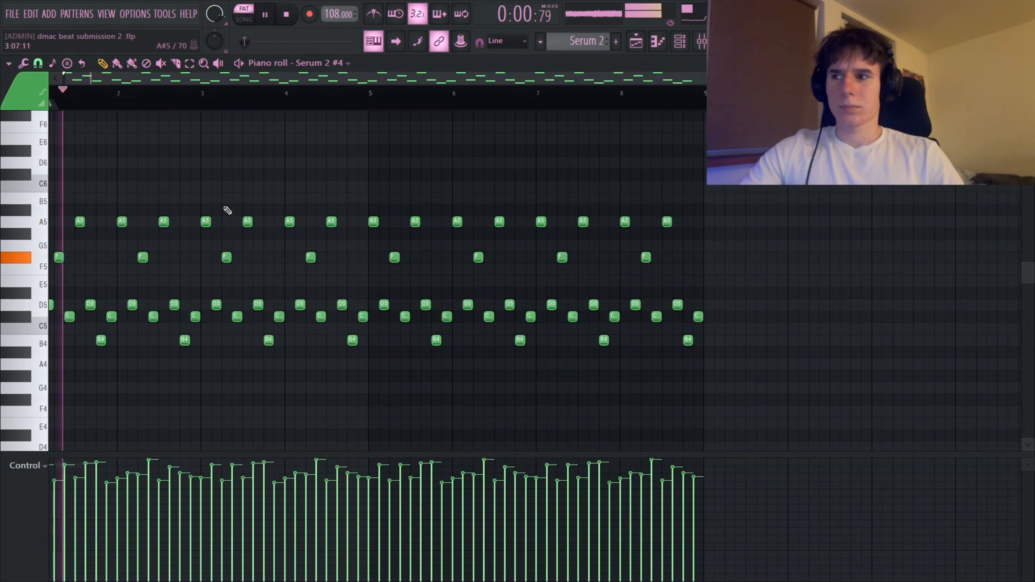
pyautogui.scroll(4, 97, 222)
pyautogui.moveTo(279, 223); pyautogui.dragTo(279, 198)
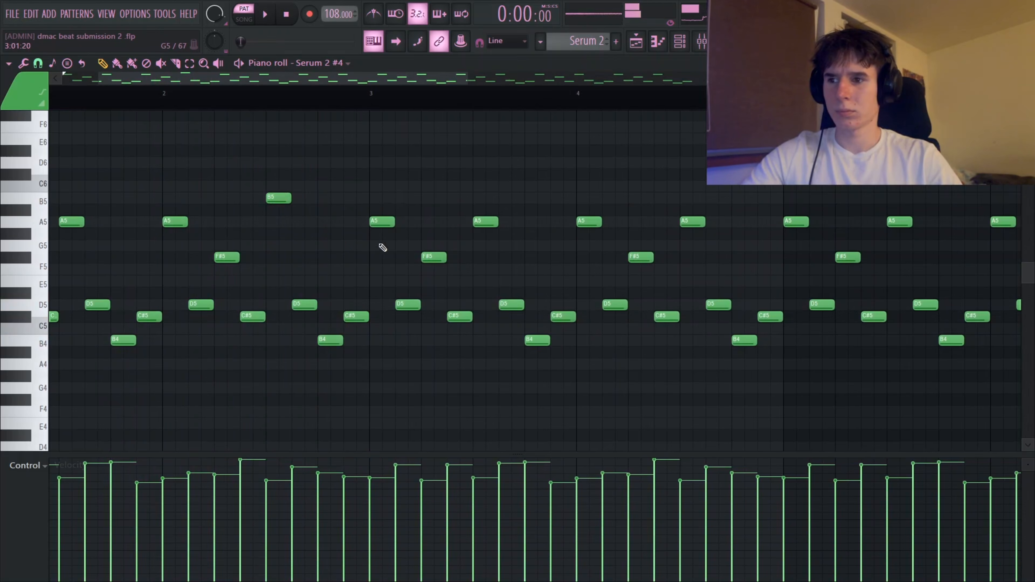
# - Shorten the D5 note after the B5 in bar 2 and delete the extra short D5 beside it
pyautogui.press('space')
pyautogui.scroll(3, 318, 310)
pyautogui.moveTo(330, 306); pyautogui.dragTo(293, 305)
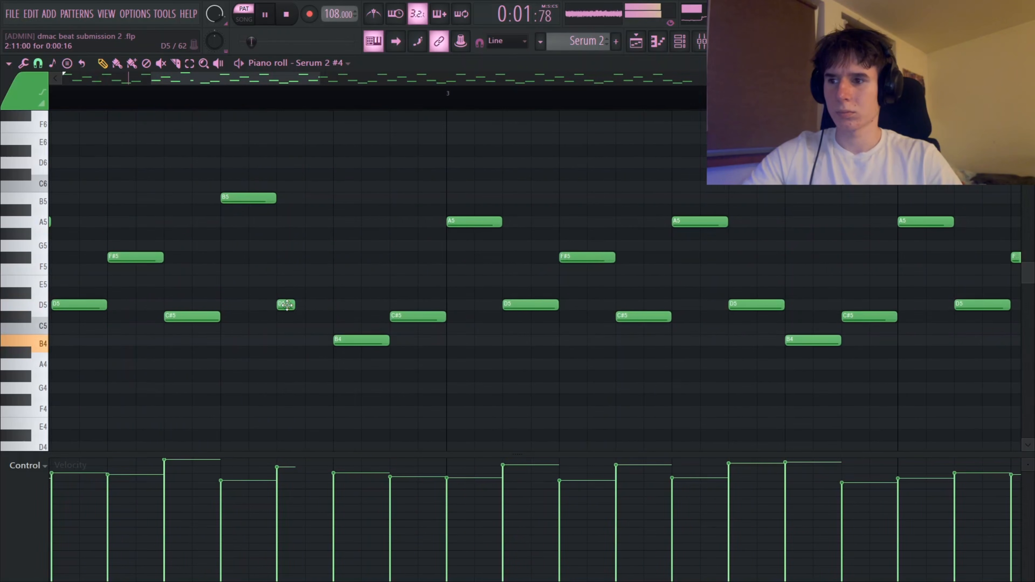
pyautogui.scroll(-4, 332, 319)
pyautogui.scroll(-2, 510, 345)
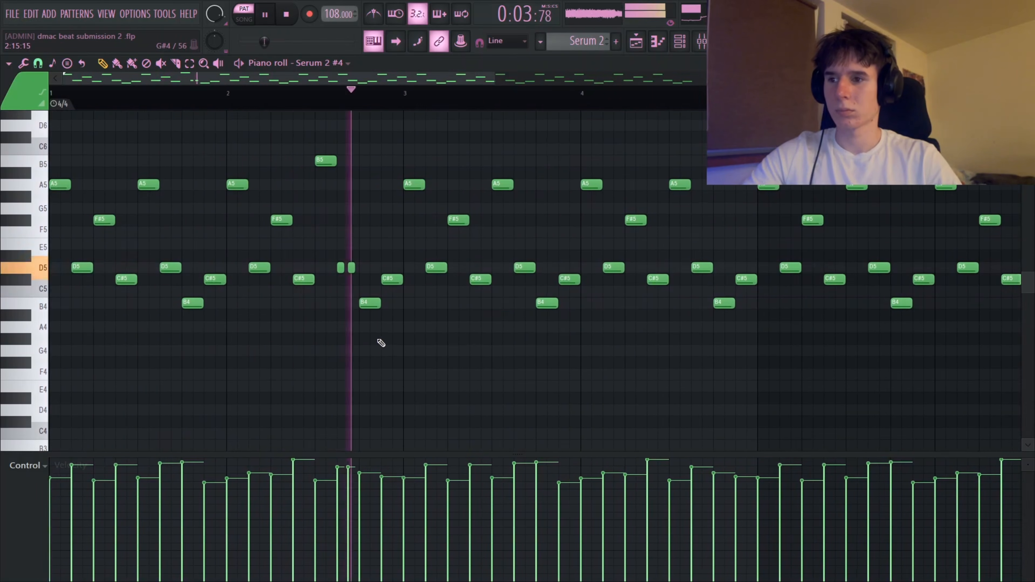
pyautogui.scroll(4, 381, 345)
pyautogui.press('space')
pyautogui.rightClick(304, 268)
pyautogui.press('space')
pyautogui.scroll(6, 536, 323)
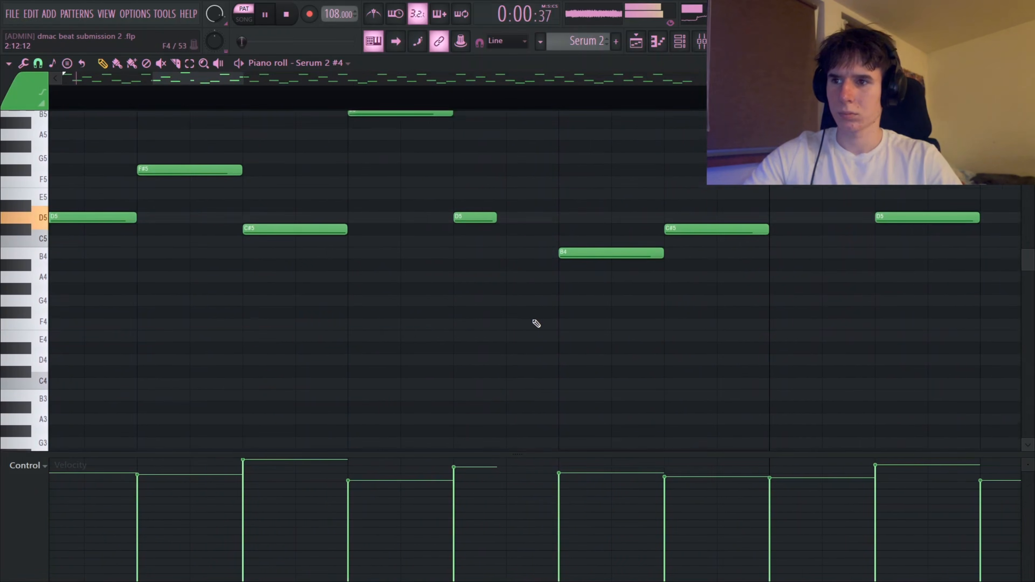
# - Turn the C#5 at the end of bar 2 into two short C#5 notes and replay the melody
pyautogui.scroll(3, 595, 368)
pyautogui.moveTo(596, 367); pyautogui.dragTo(472, 328)
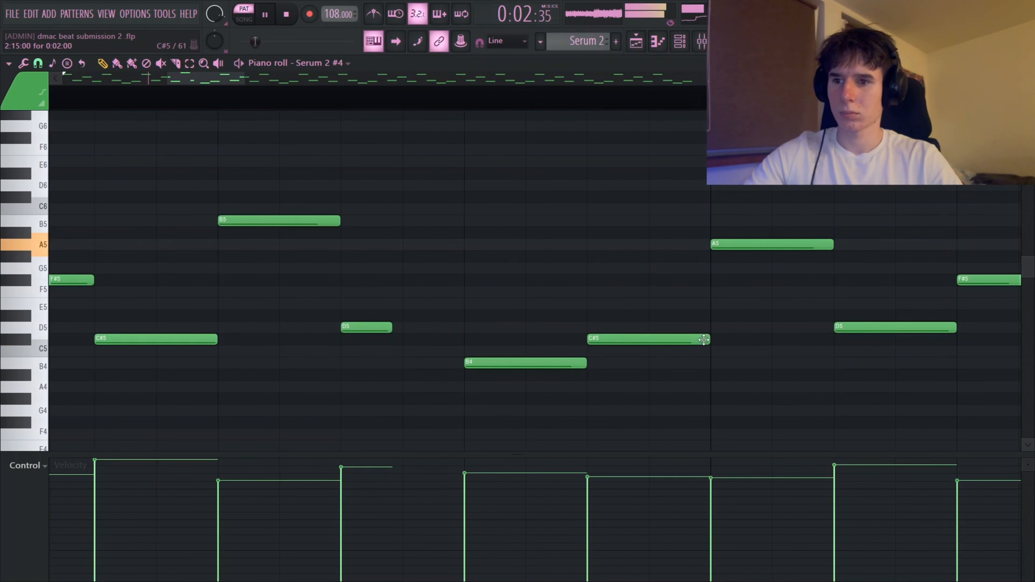
pyautogui.moveTo(698, 339); pyautogui.dragTo(602, 340)
pyautogui.click(660, 341)
pyautogui.moveTo(668, 340); pyautogui.dragTo(655, 340)
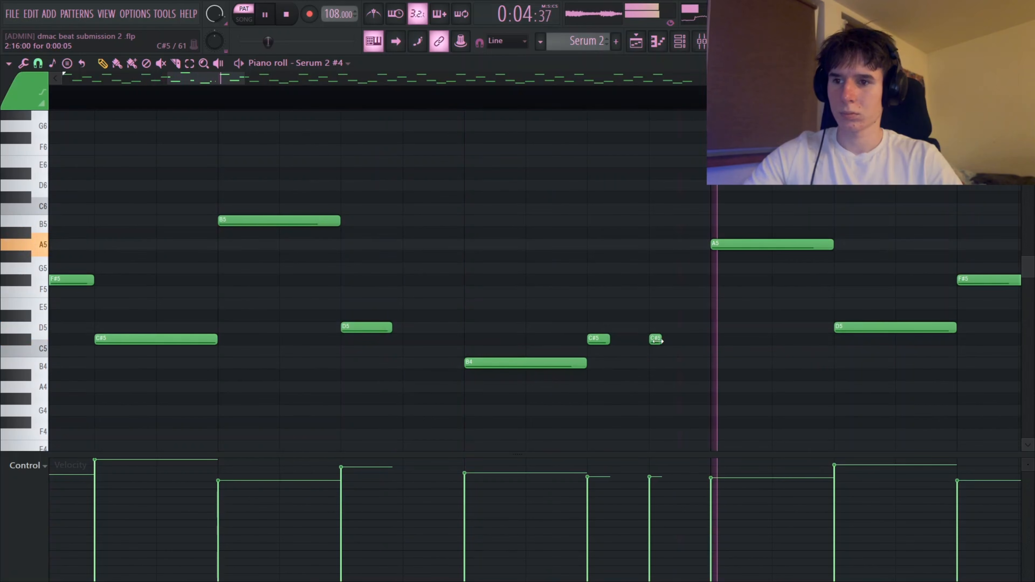
pyautogui.press('space')
pyautogui.scroll(-5, 726, 358)
pyautogui.press('space')
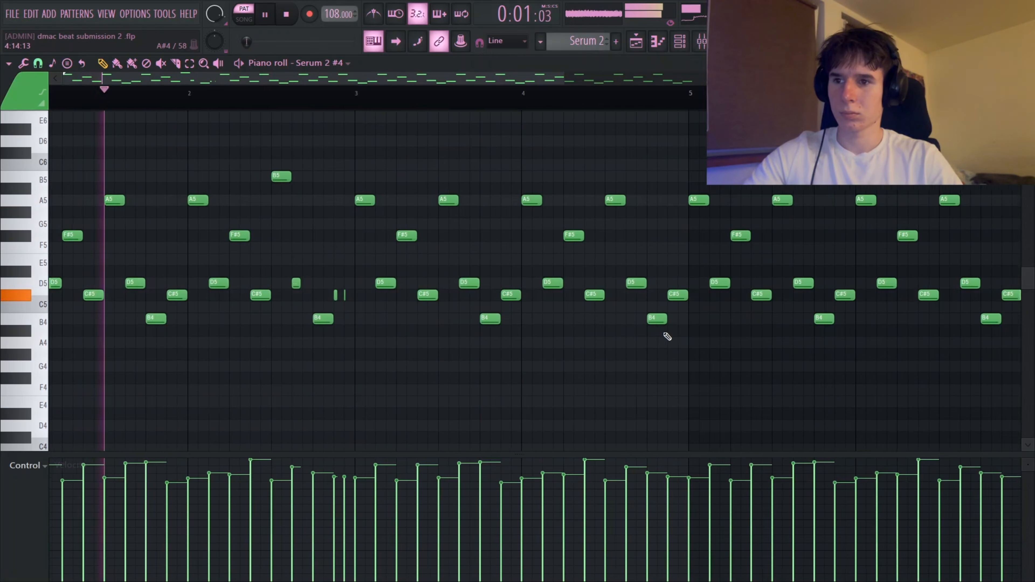
# - Raise both A5 notes in bar 4 to B5 and shorten the D5 note after the second one
pyautogui.scroll(2, 611, 331)
pyautogui.moveTo(596, 201); pyautogui.dragTo(411, 176)
pyautogui.click(617, 248)
pyautogui.scroll(3, 638, 282)
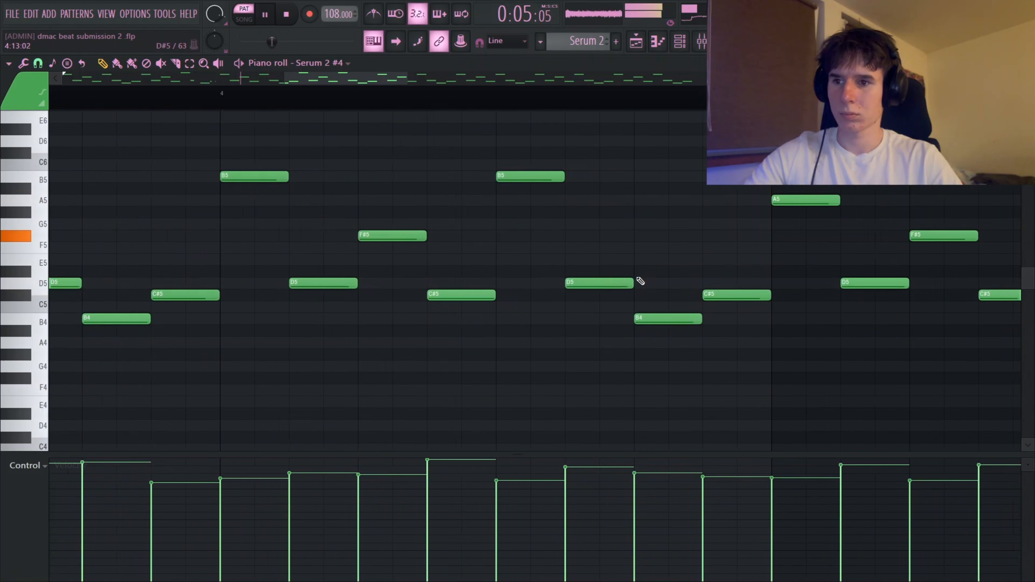
pyautogui.moveTo(597, 281); pyautogui.dragTo(569, 281)
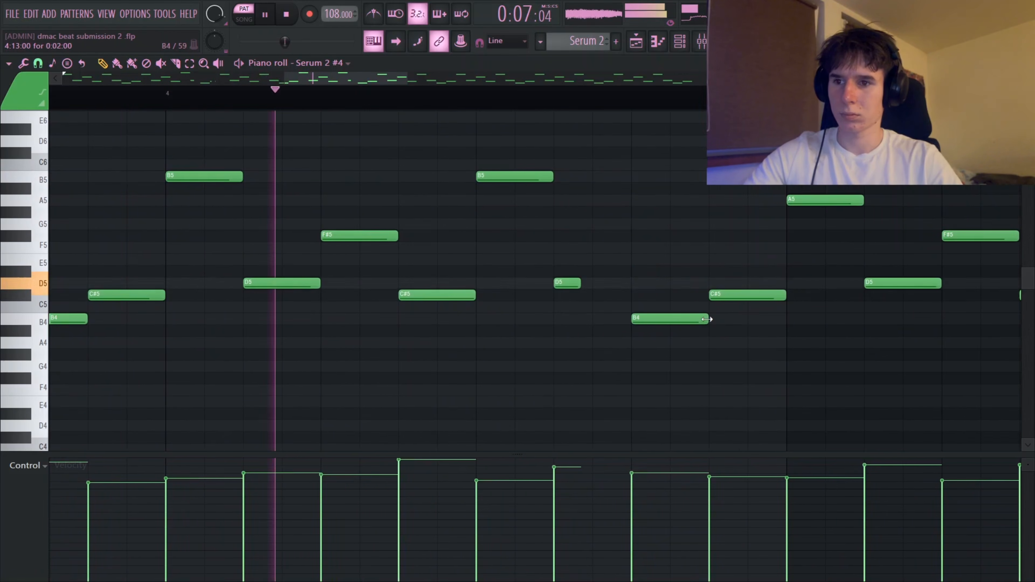
pyautogui.moveTo(726, 358); pyautogui.dragTo(583, 345)
pyautogui.press('space')
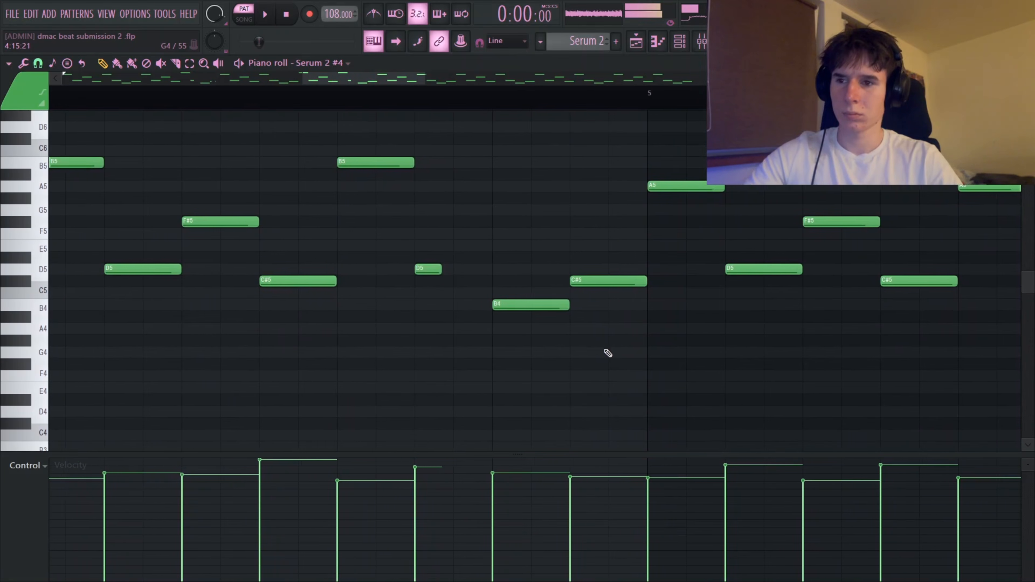
# - Turn the B4 near the end of bar 4 into three short B4 notes and the following C#5 into two short notes
pyautogui.press('space')
pyautogui.click(541, 302)
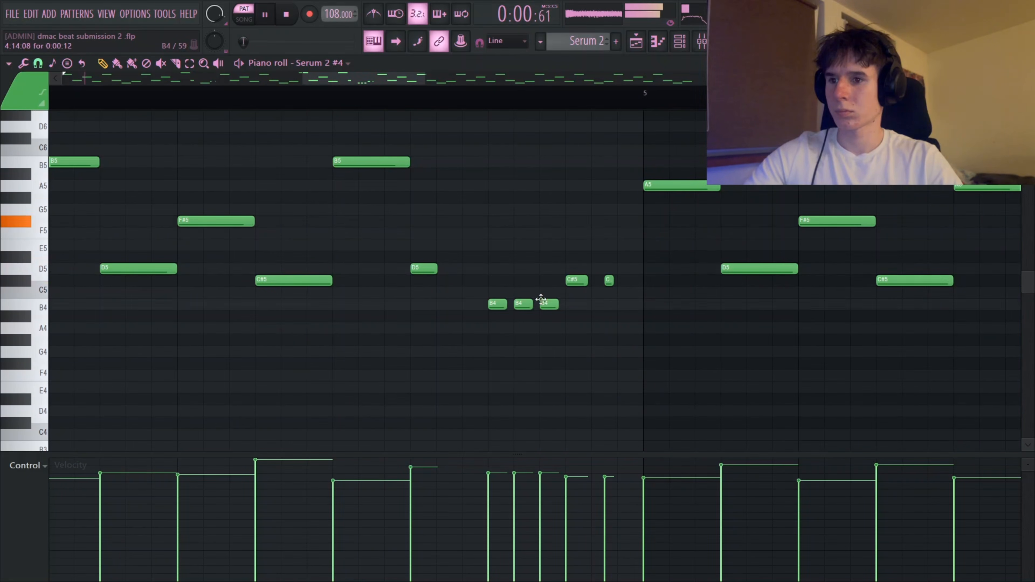
pyautogui.moveTo(565, 304); pyautogui.dragTo(509, 306)
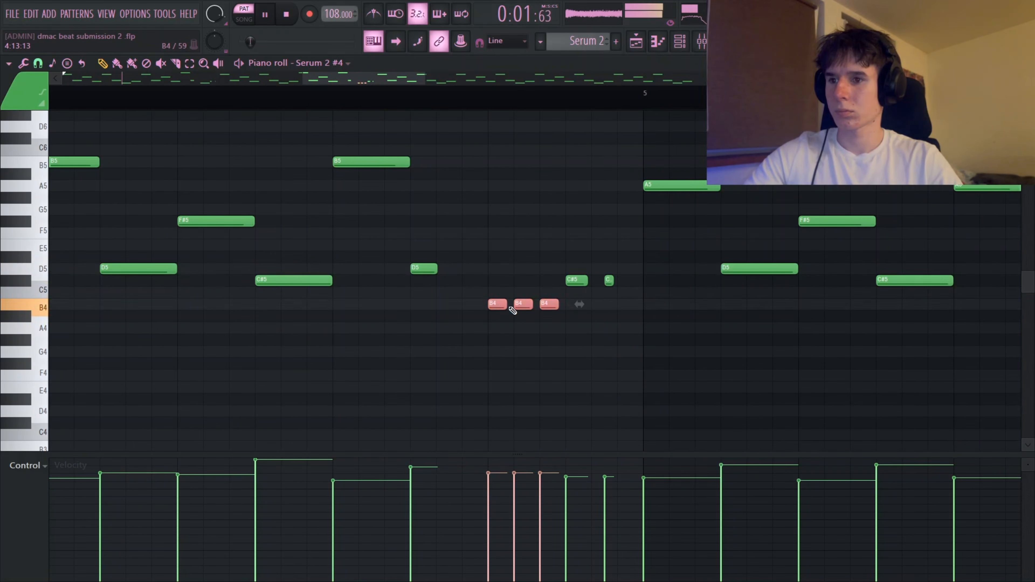
pyautogui.hotkey('ctrl', 'z')
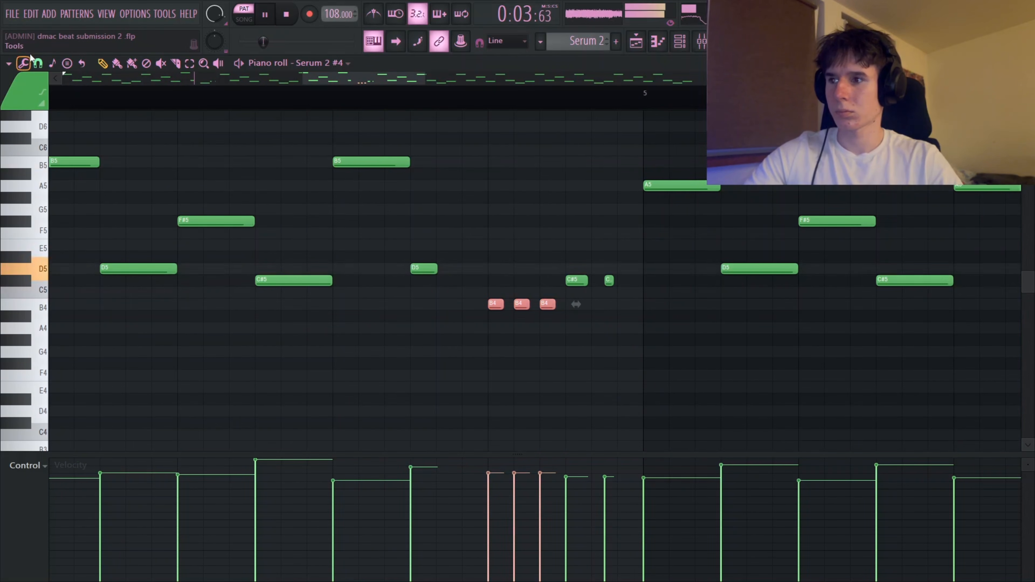
# - Change the piano roll's snap-to-grid setting and play back the edited four-bar melody
pyautogui.click(38, 63)
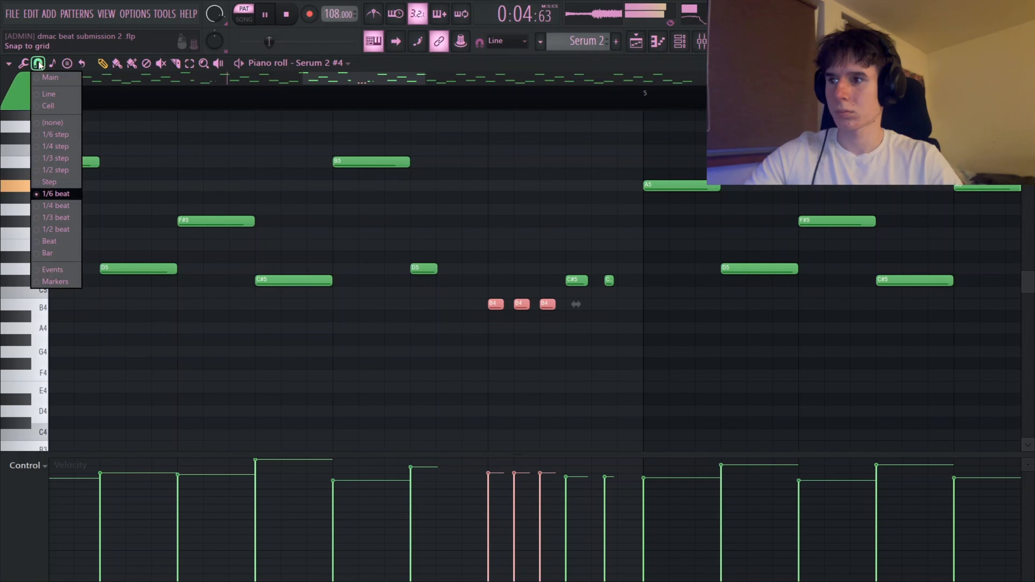
pyautogui.click(50, 175)
pyautogui.keyDown('ctrl'); pyautogui.scroll(-6, 494, 351); pyautogui.keyUp('ctrl')
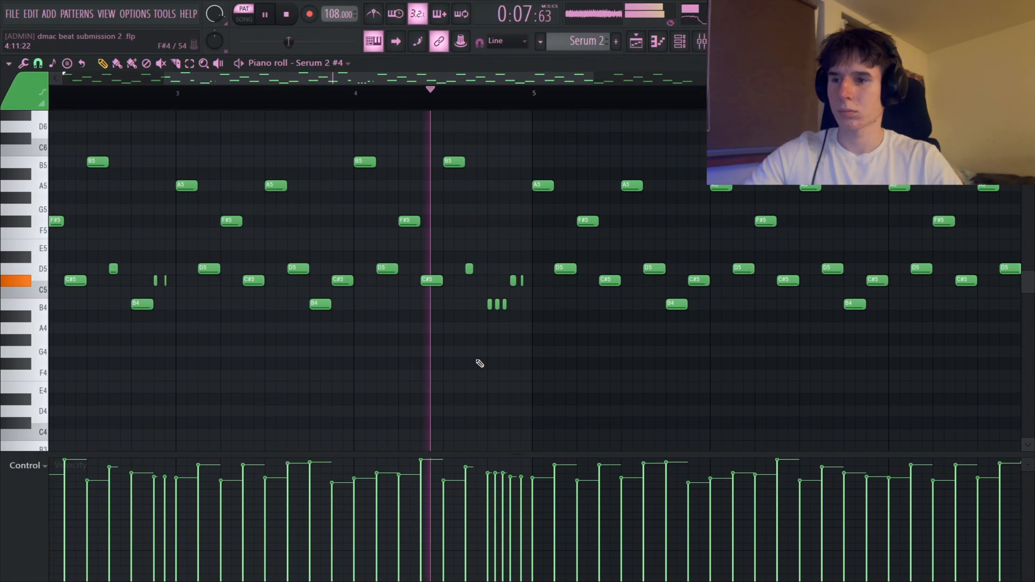
pyautogui.keyDown('ctrl'); pyautogui.scroll(-3, 481, 363); pyautogui.keyUp('ctrl')
pyautogui.keyDown('ctrl'); pyautogui.scroll(5, 495, 361); pyautogui.keyUp('ctrl')
pyautogui.keyDown('ctrl'); pyautogui.scroll(-3, 544, 352); pyautogui.keyUp('ctrl')
pyautogui.press('space')
pyautogui.keyDown('ctrl'); pyautogui.scroll(-3, 553, 350); pyautogui.keyUp('ctrl')
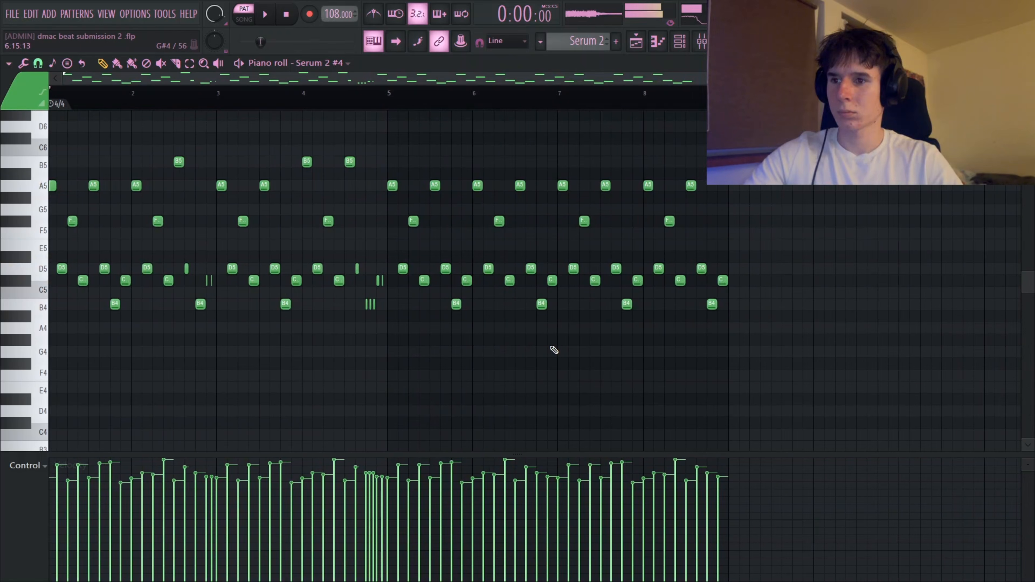
# - Delete all melody notes in bars 5 to 8
pyautogui.keyDown('ctrl'); pyautogui.moveTo(761, 346); pyautogui.dragTo(375, 157); pyautogui.keyUp('ctrl')
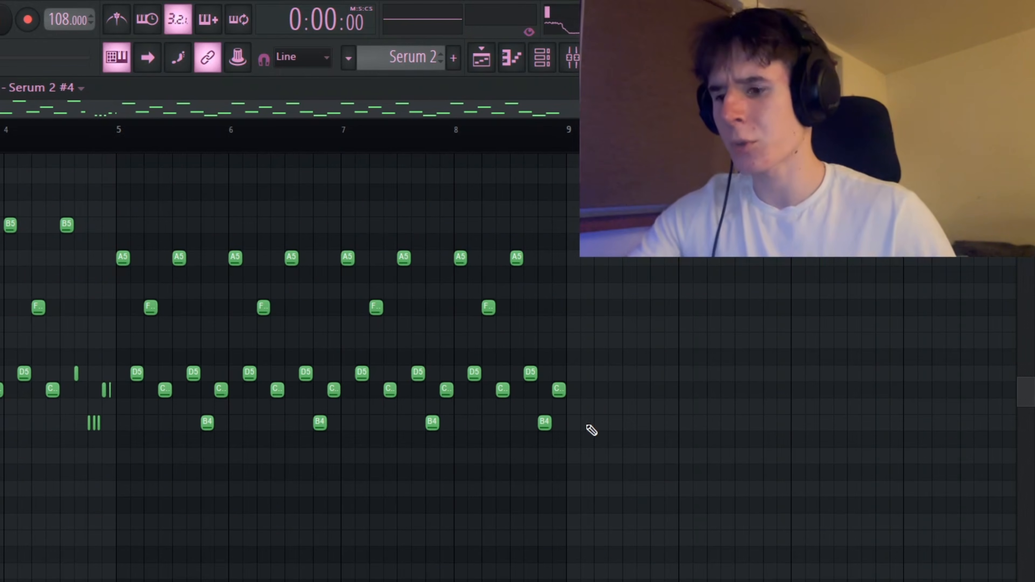
pyautogui.keyDown('ctrl'); pyautogui.moveTo(643, 479); pyautogui.dragTo(122, 216); pyautogui.keyUp('ctrl')
pyautogui.press('Delete')
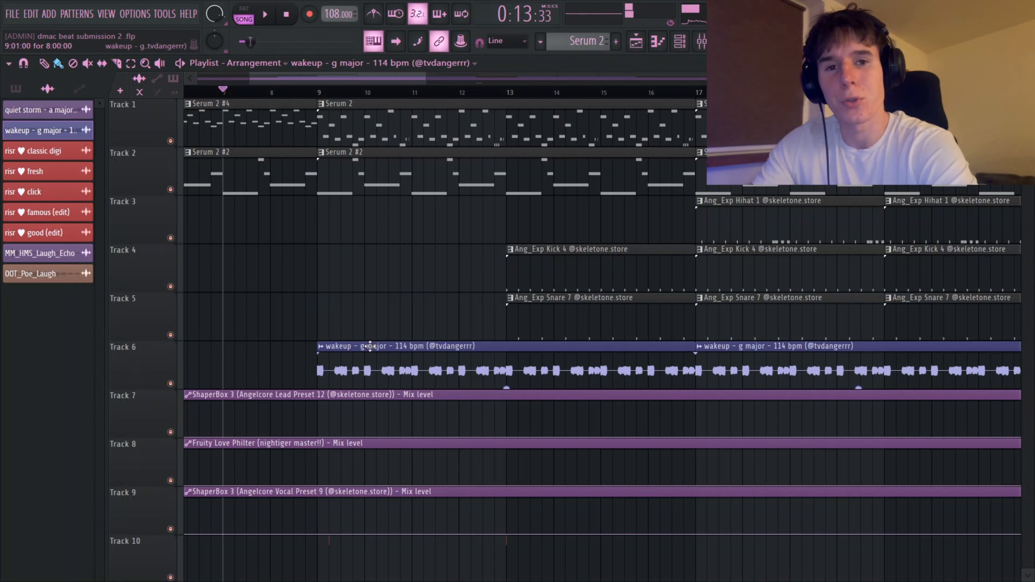
# - Move the three automation clips down from Tracks 7–9 to Tracks 10–12
pyautogui.moveTo(180, 412); pyautogui.dragTo(89, 578)
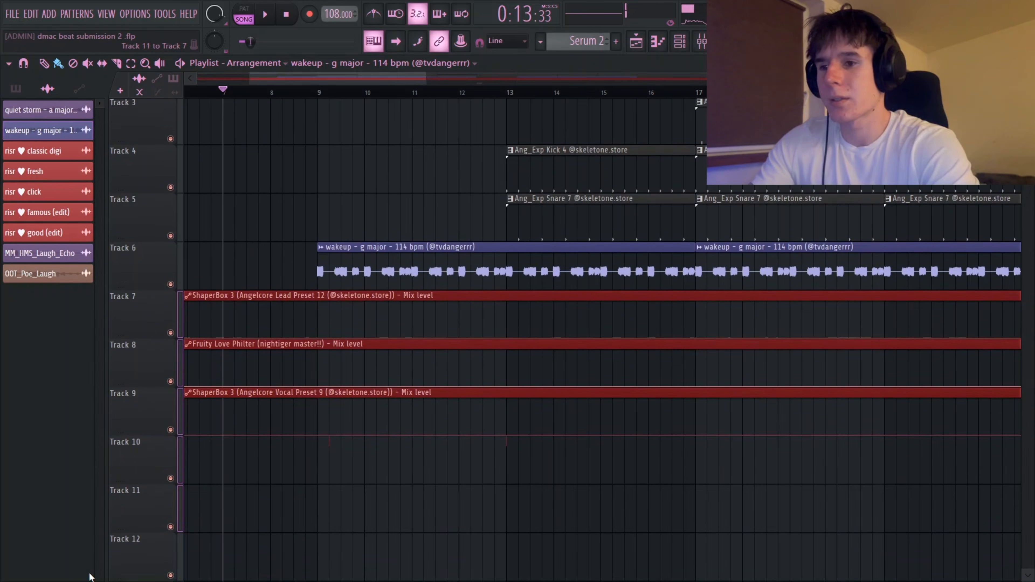
pyautogui.hotkey('shift', 'Down')
pyautogui.hotkey('shift', 'Down')
pyautogui.hotkey('shift', 'Down')
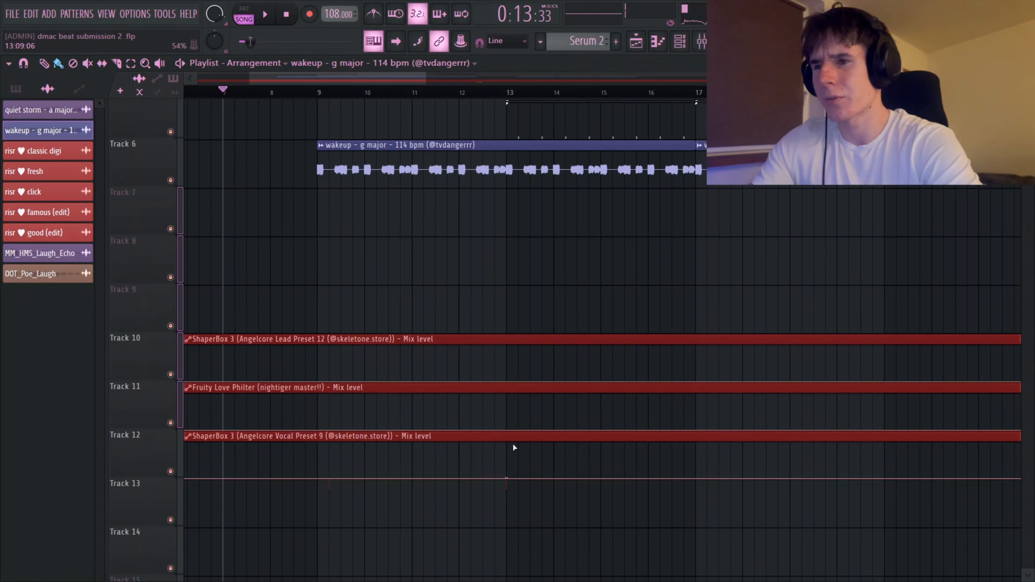
# - Set the playback position to bar 9 and load Fruity Parametric EQ 2 on the vocal's mixer track 4
pyautogui.scroll(4, 383, 224)
pyautogui.click(318, 91)
pyautogui.press('F9')
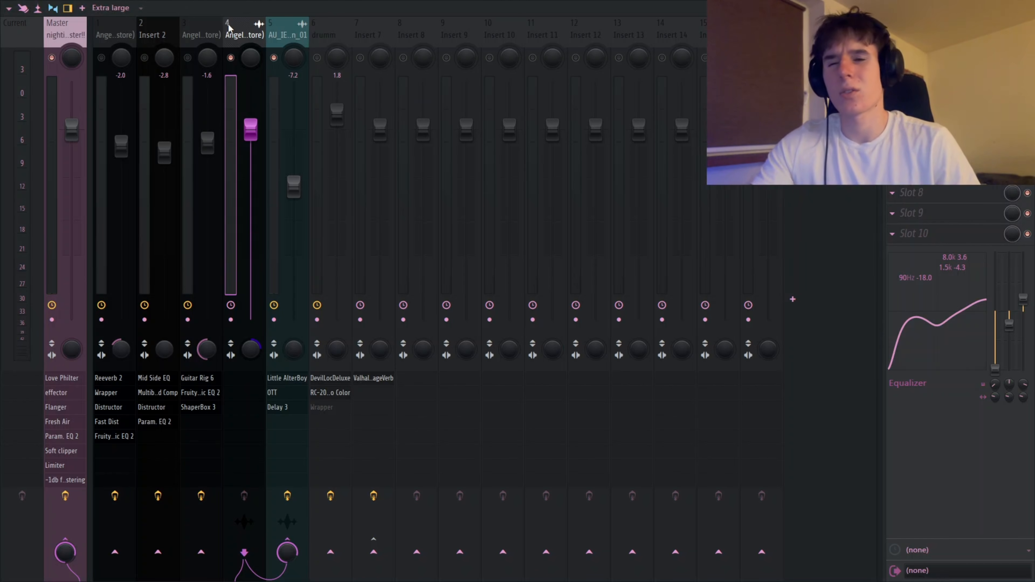
pyautogui.click(893, 50)
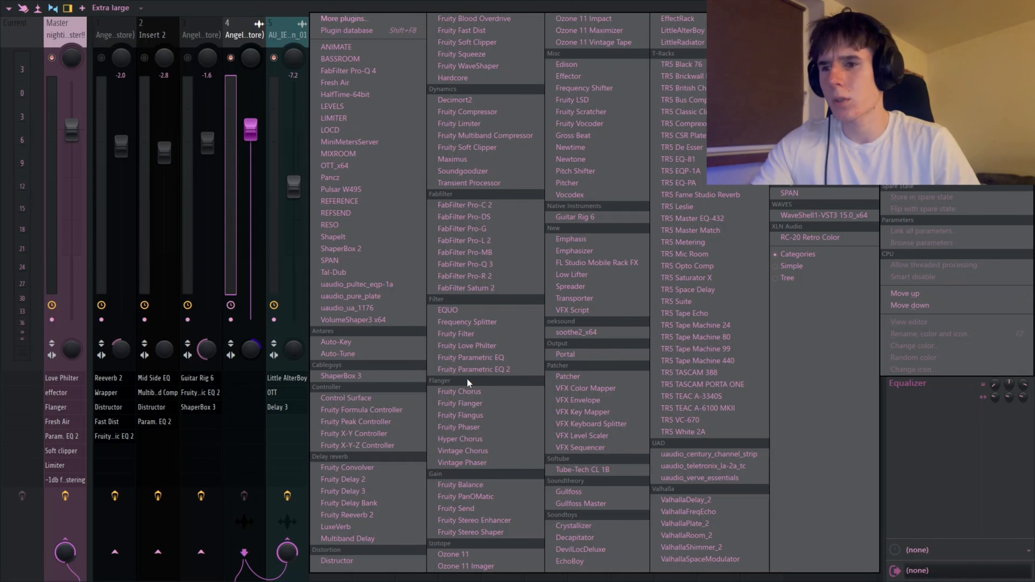
pyautogui.click(473, 369)
# - Change the filter type of band 1 in the vocal EQ and shift the band up to the low-mid range
pyautogui.rightClick(102, 205)
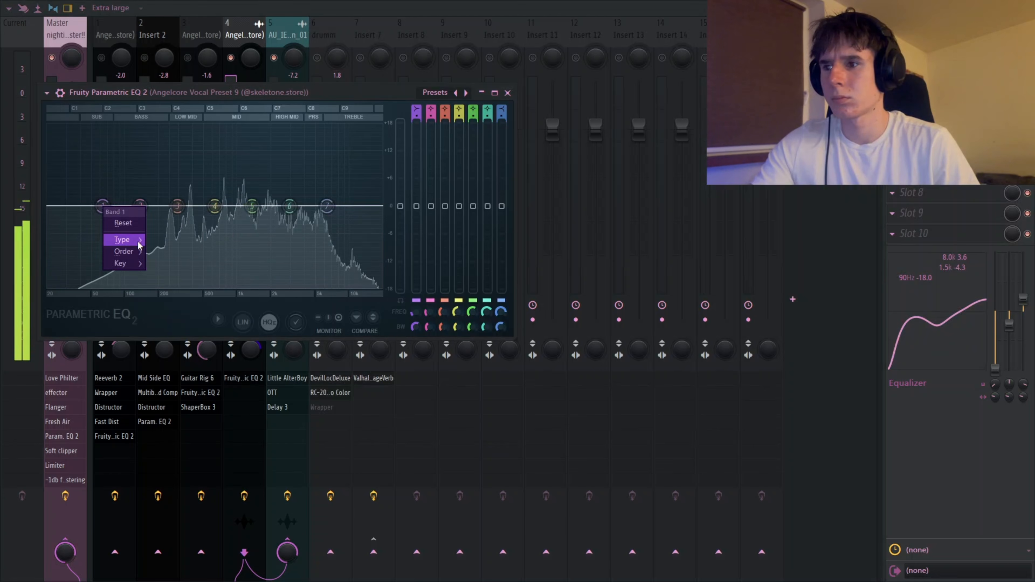
pyautogui.moveTo(139, 245)
pyautogui.click(181, 273)
pyautogui.moveTo(103, 206); pyautogui.dragTo(196, 206)
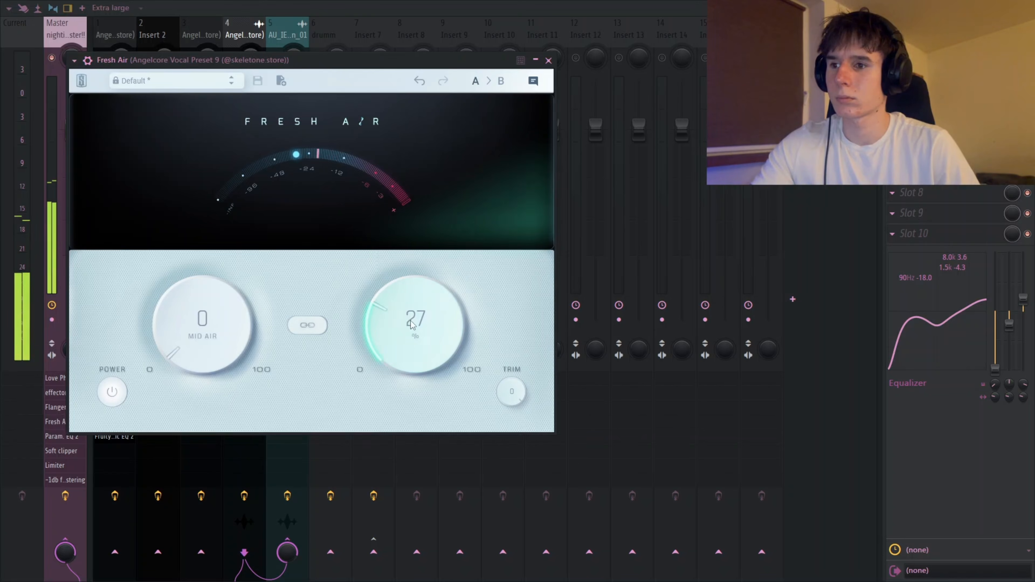
# - Set High Air to 36 and raise Mid Air in the vocal's Fresh Air plugin
pyautogui.moveTo(412, 325); pyautogui.dragTo(413, 311)
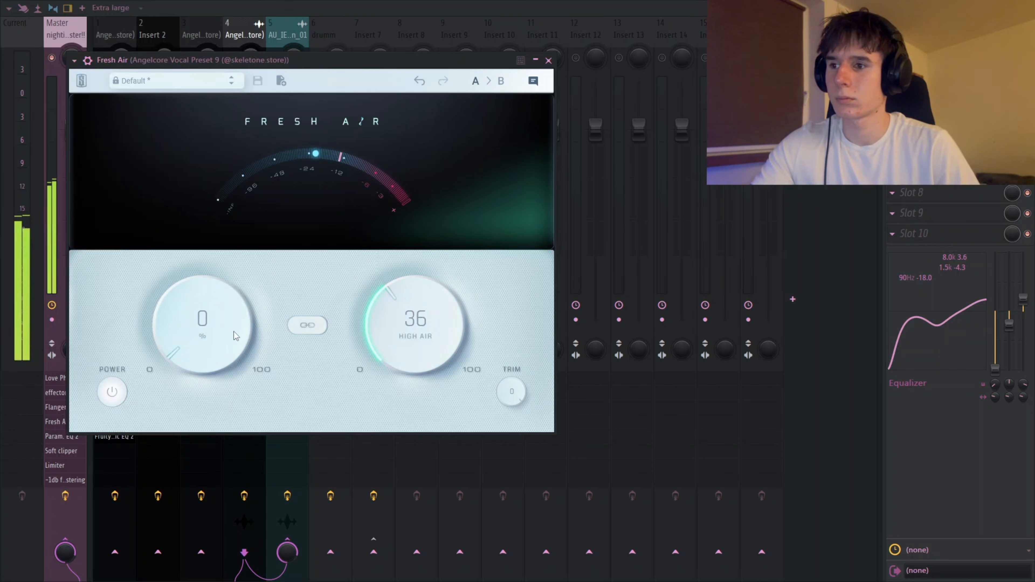
pyautogui.moveTo(234, 334); pyautogui.dragTo(239, 318)
pyautogui.click(549, 61)
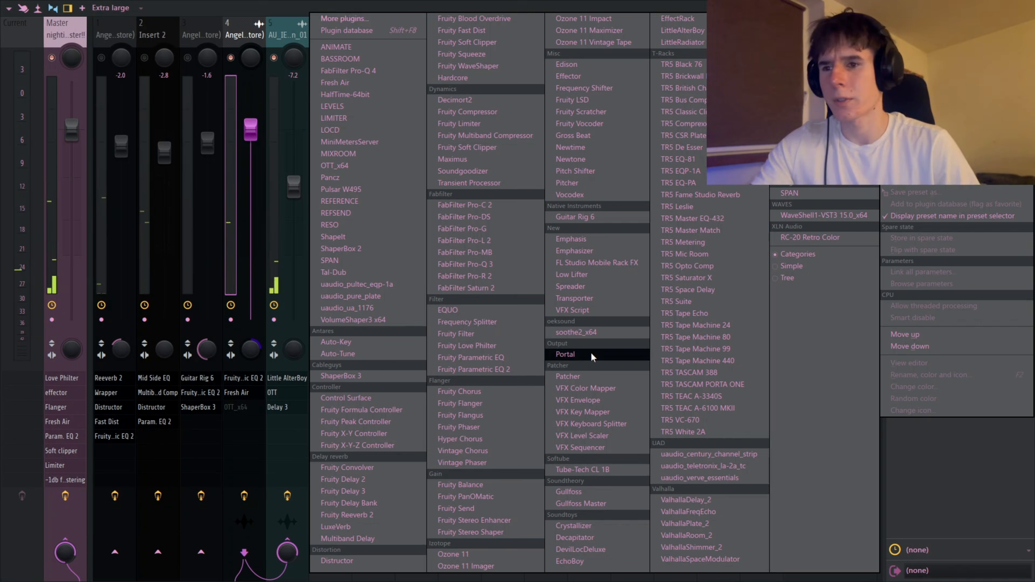
# - Load Portal on the vocal's mixer track 4, audition the WITCH presets and select CANCEROUS
pyautogui.click(592, 357)
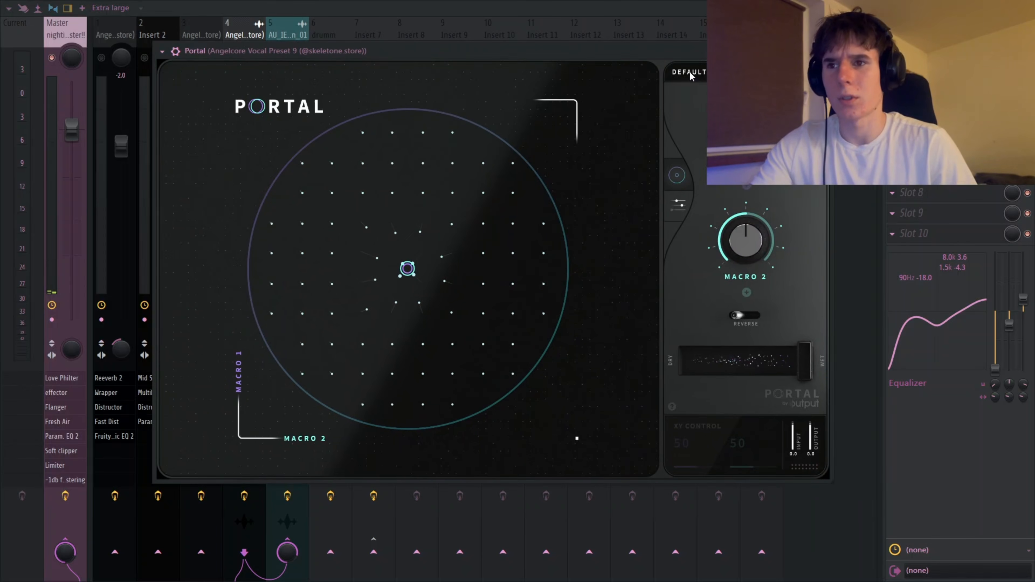
pyautogui.click(693, 75)
pyautogui.scroll(-5, 330, 371)
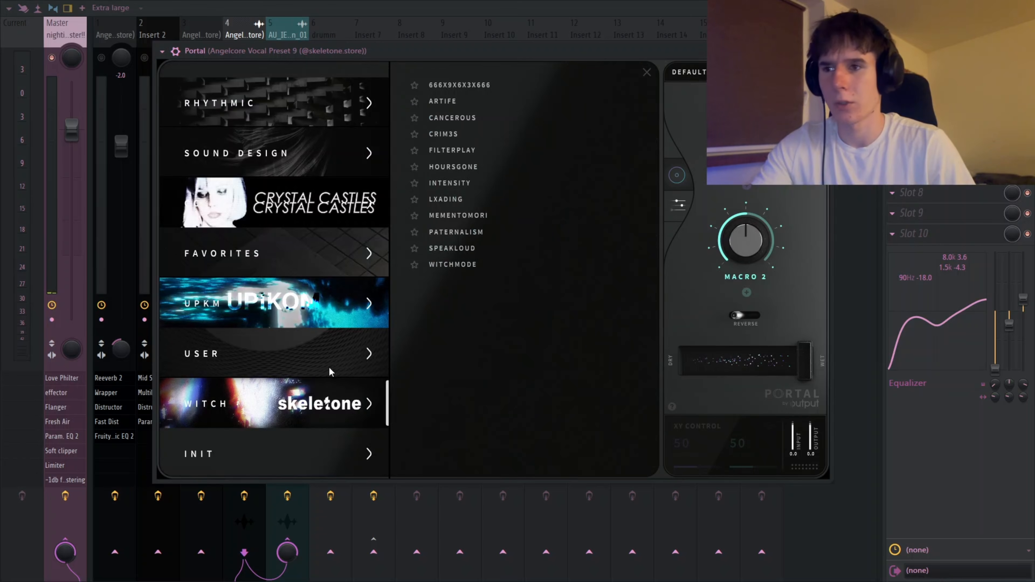
pyautogui.click(475, 87)
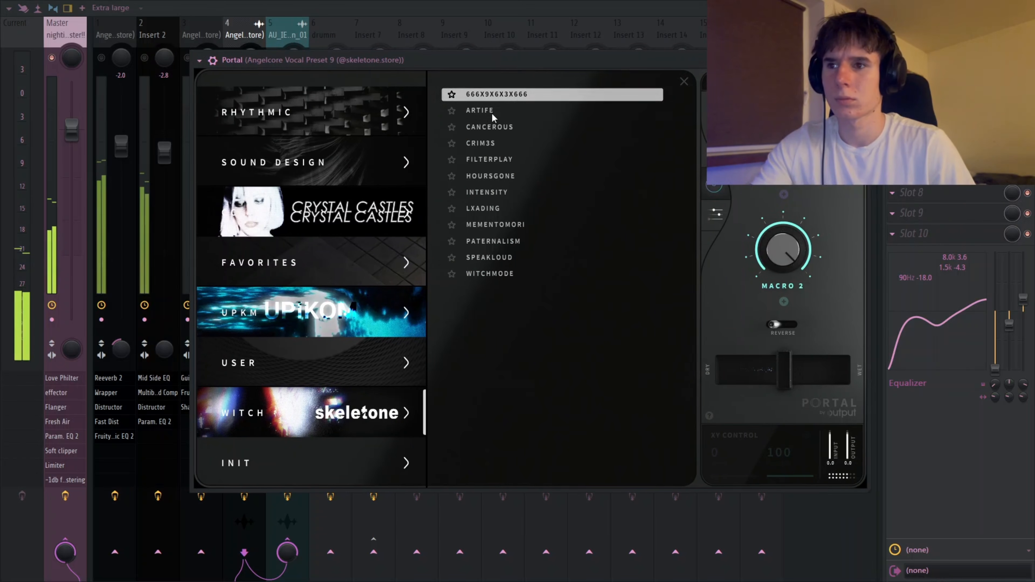
pyautogui.click(492, 113)
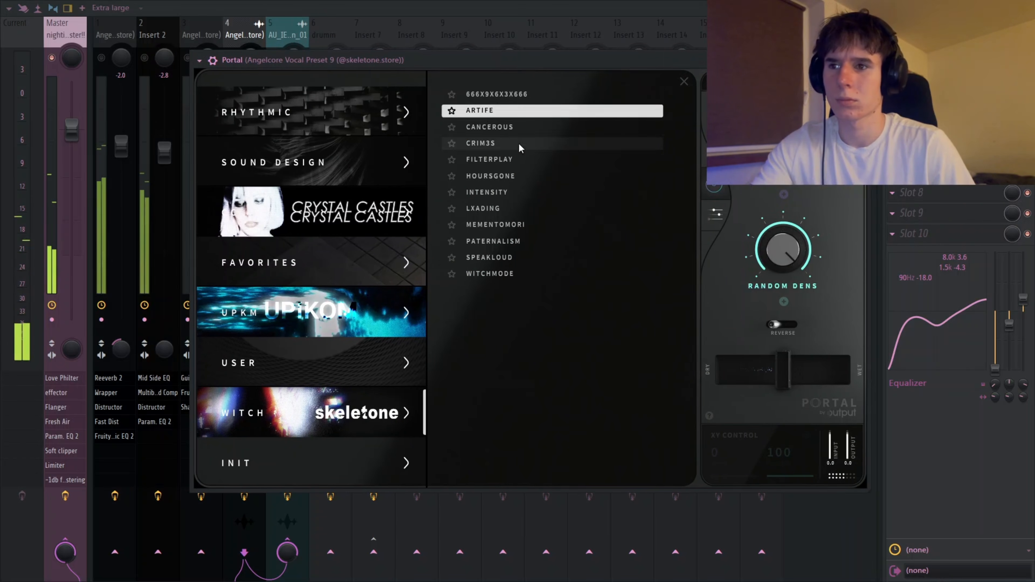
pyautogui.click(506, 128)
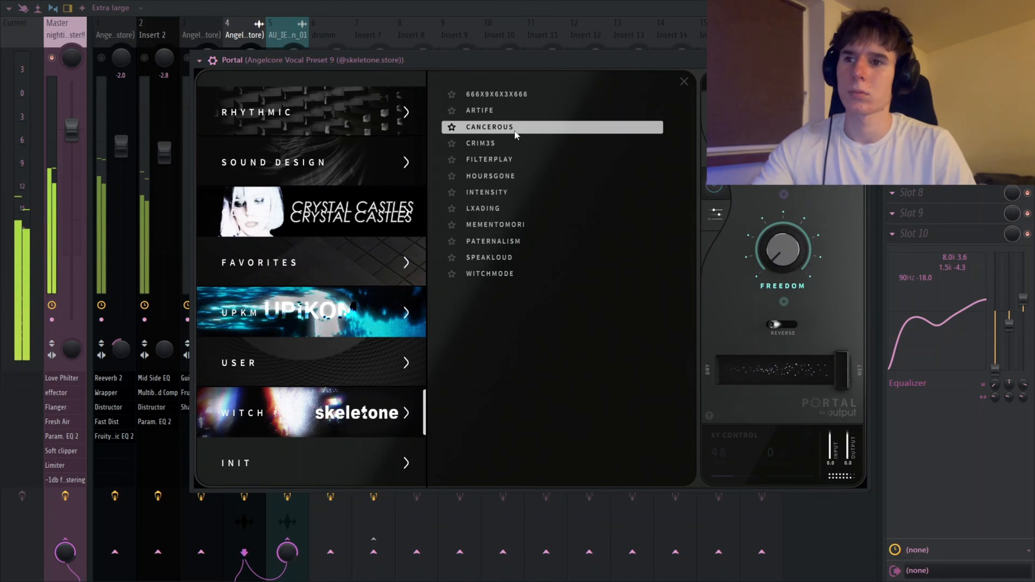
# - Lower Portal's dry/wet mix to slightly below half and check the settings of the vocal's OTT
pyautogui.moveTo(782, 369); pyautogui.dragTo(764, 369)
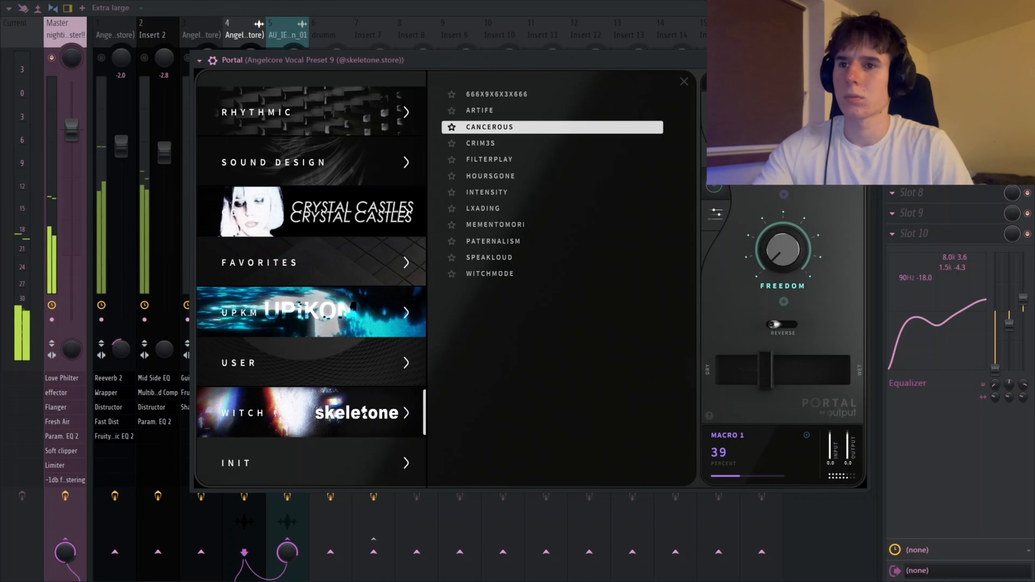
pyautogui.press('Escape')
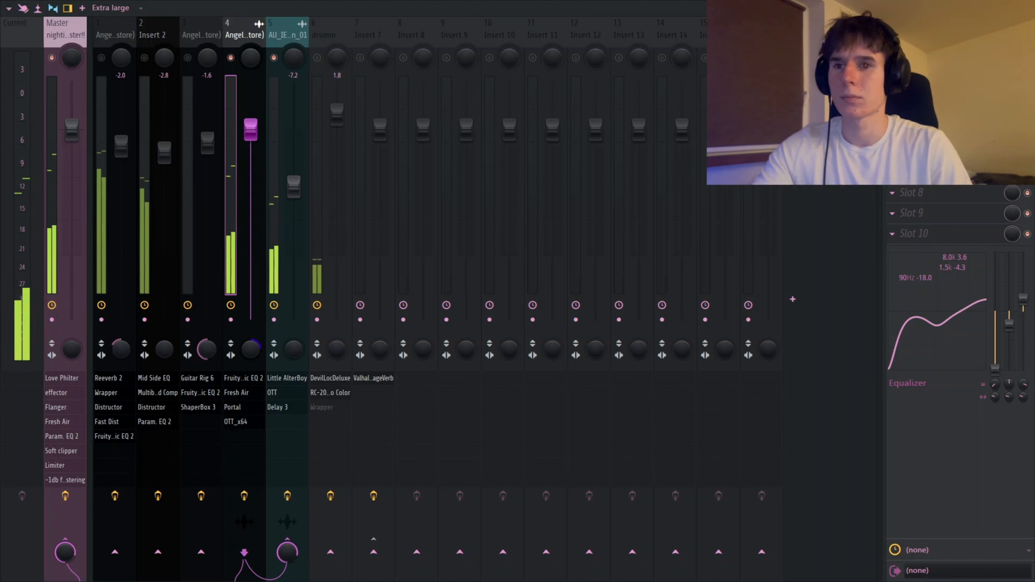
pyautogui.click(236, 421)
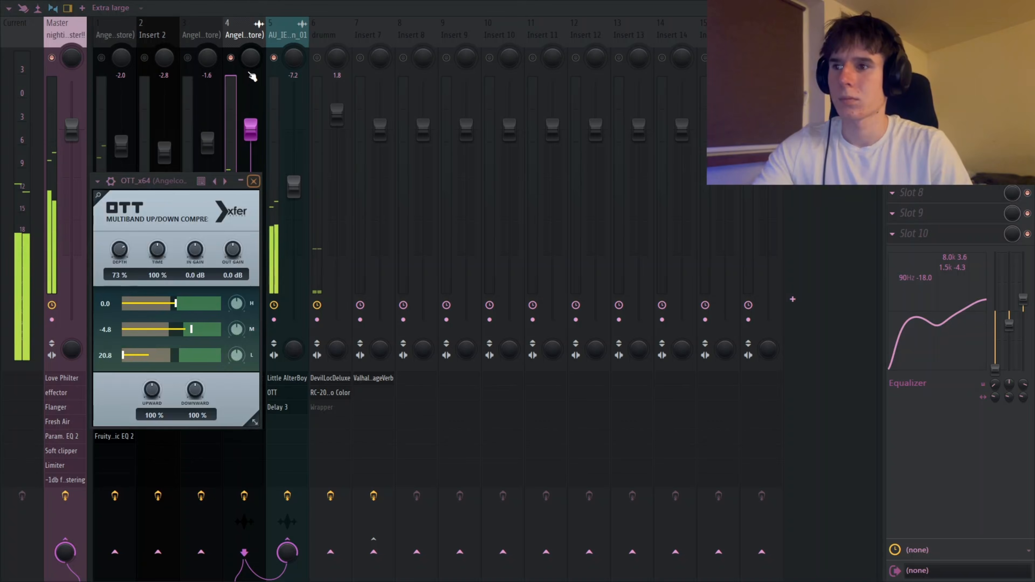
pyautogui.press('Escape')
pyautogui.press('Escape')
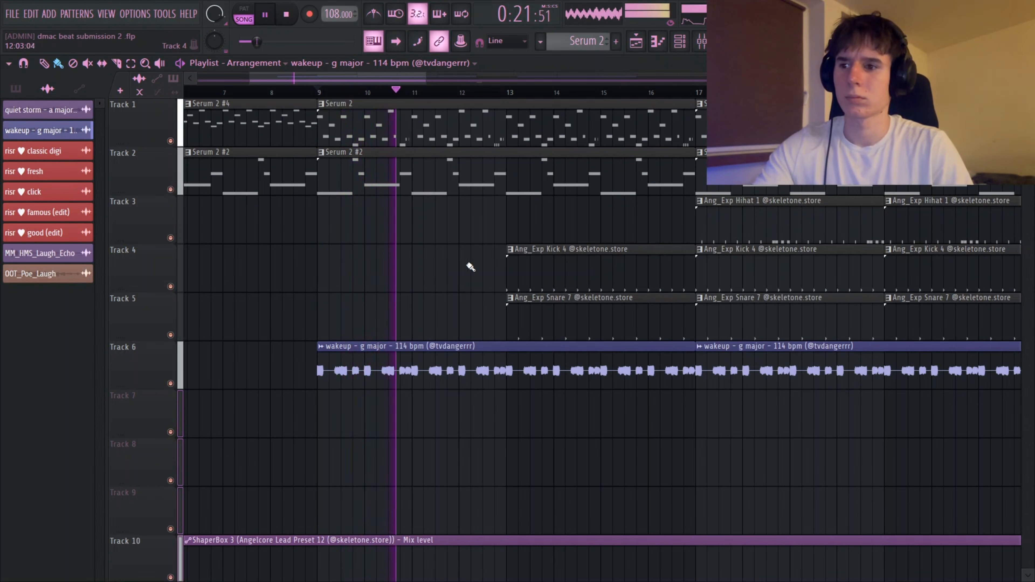
# - Add ShaperBox 3 below OTT in the effect chain of the vocal's mixer track 4
pyautogui.press('F9')
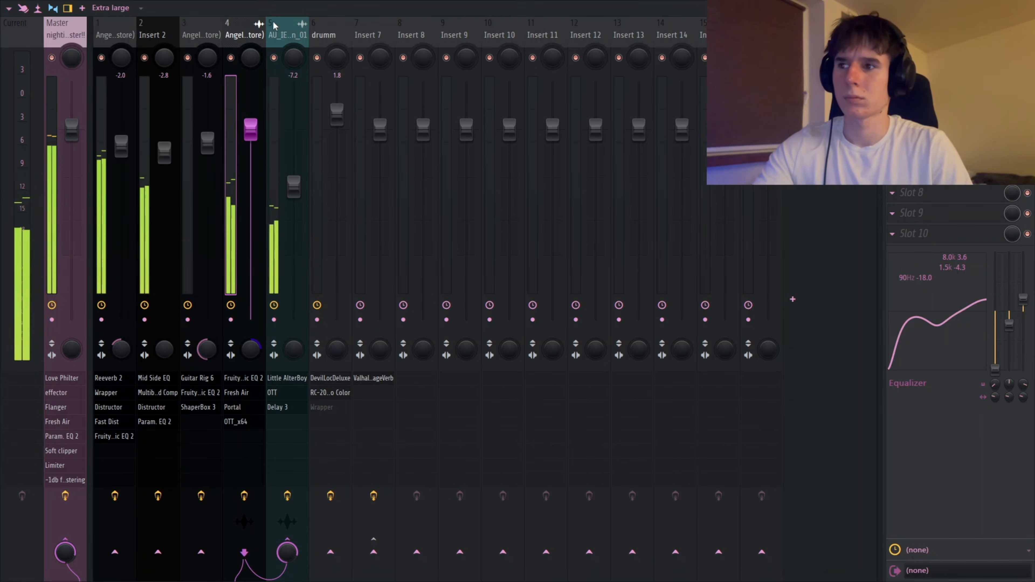
pyautogui.press('space')
pyautogui.click(892, 132)
pyautogui.moveTo(839, 194)
pyautogui.click(333, 376)
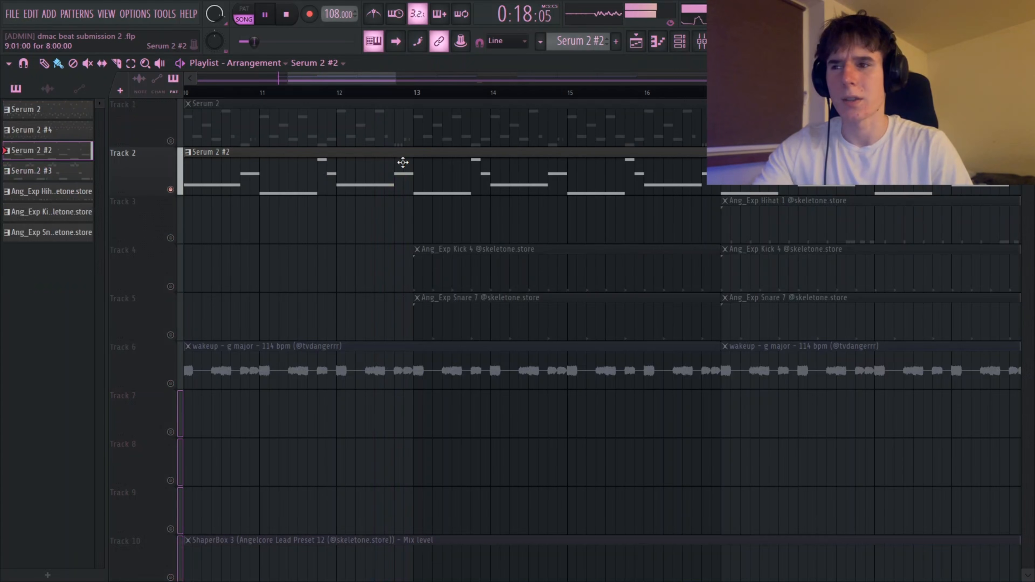
# - Open the Serum 2 #5 bass channel and load BASS - NORTH from the ANGELCORE EXPANSION - Serum2 Presets user bank
pyautogui.scroll(-3, 425, 169)
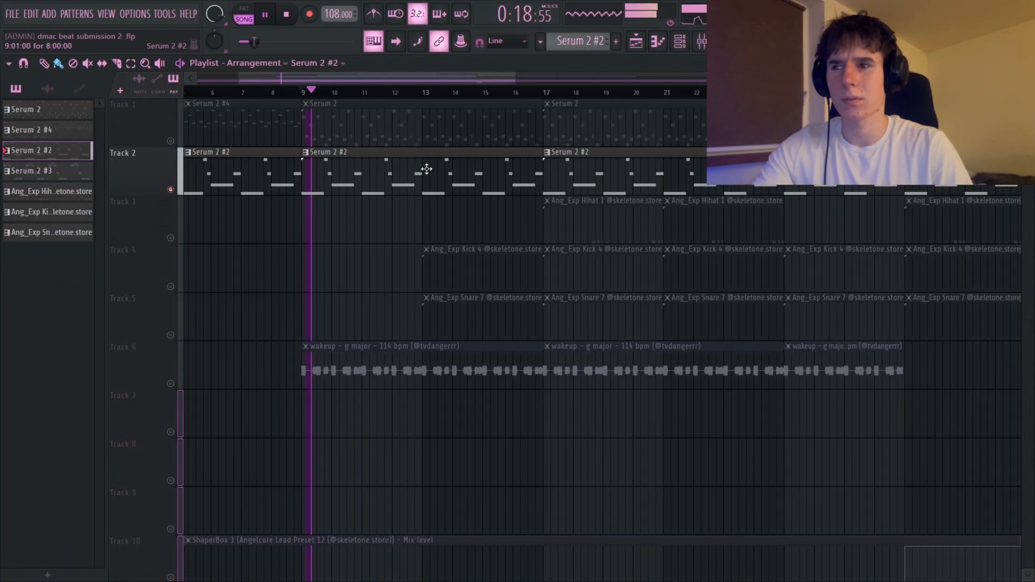
pyautogui.click(679, 43)
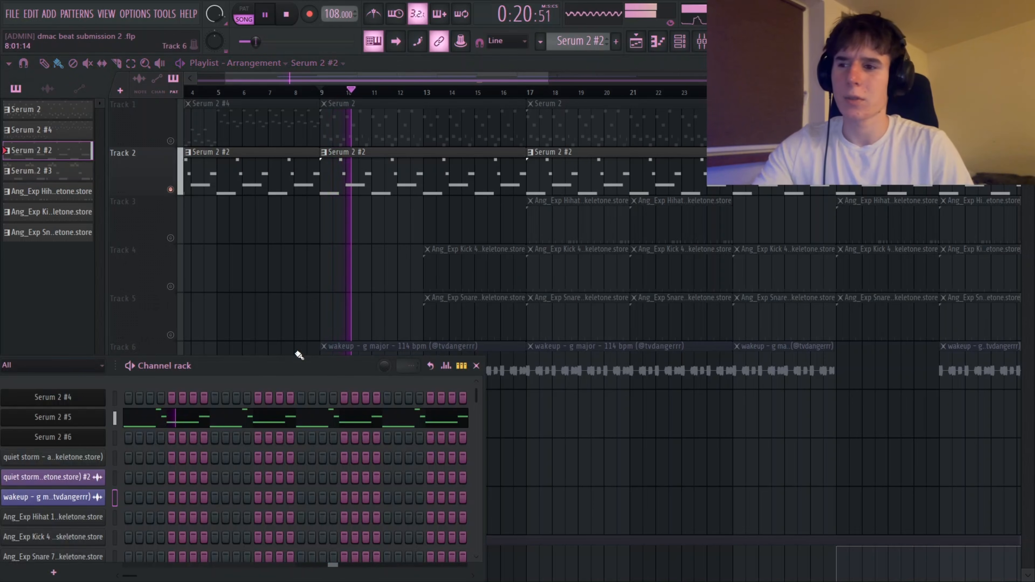
pyautogui.moveTo(302, 360); pyautogui.dragTo(570, 140)
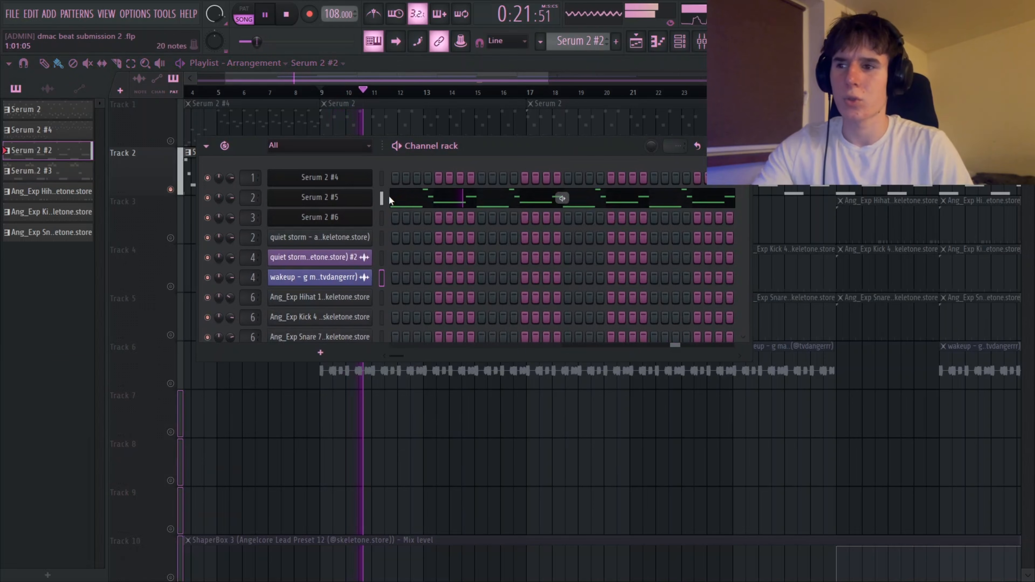
pyautogui.click(364, 204)
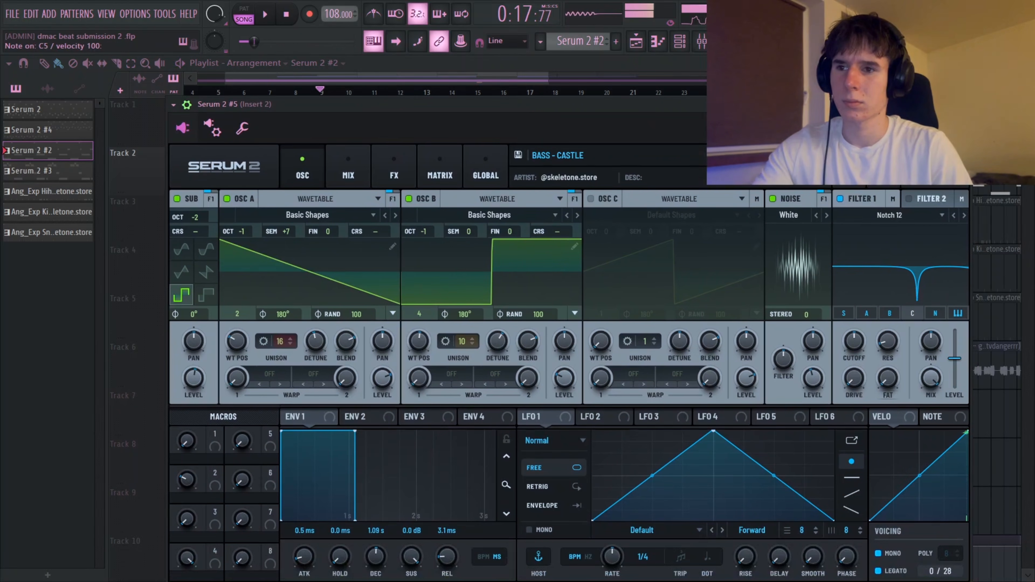
pyautogui.click(669, 174)
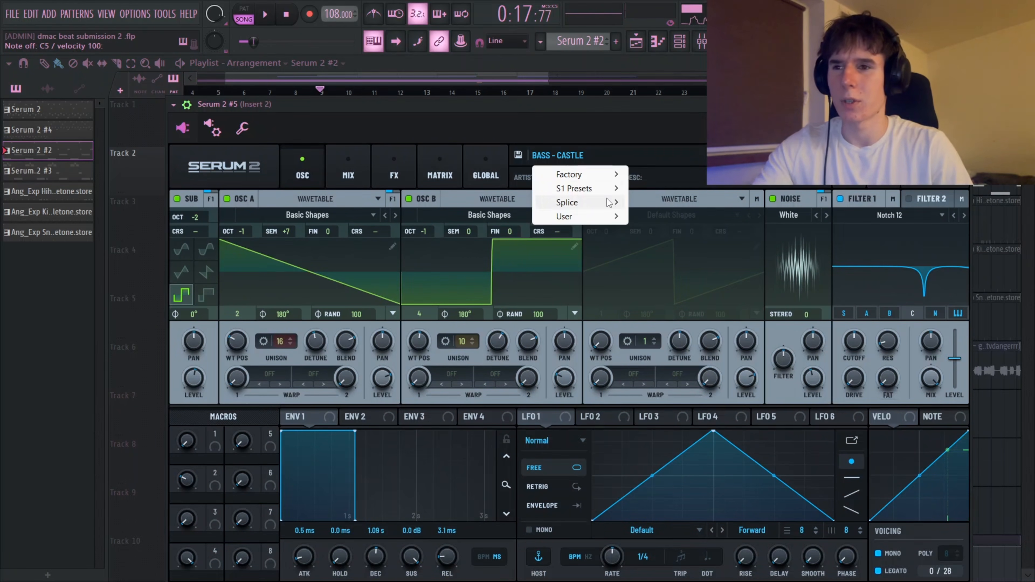
pyautogui.moveTo(570, 216)
pyautogui.moveTo(815, 287)
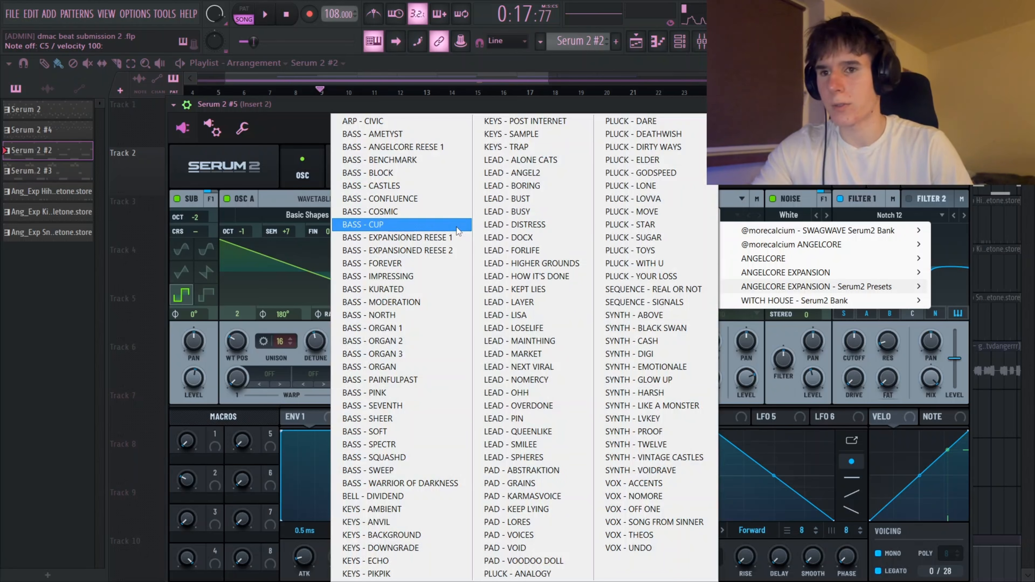
pyautogui.click(407, 315)
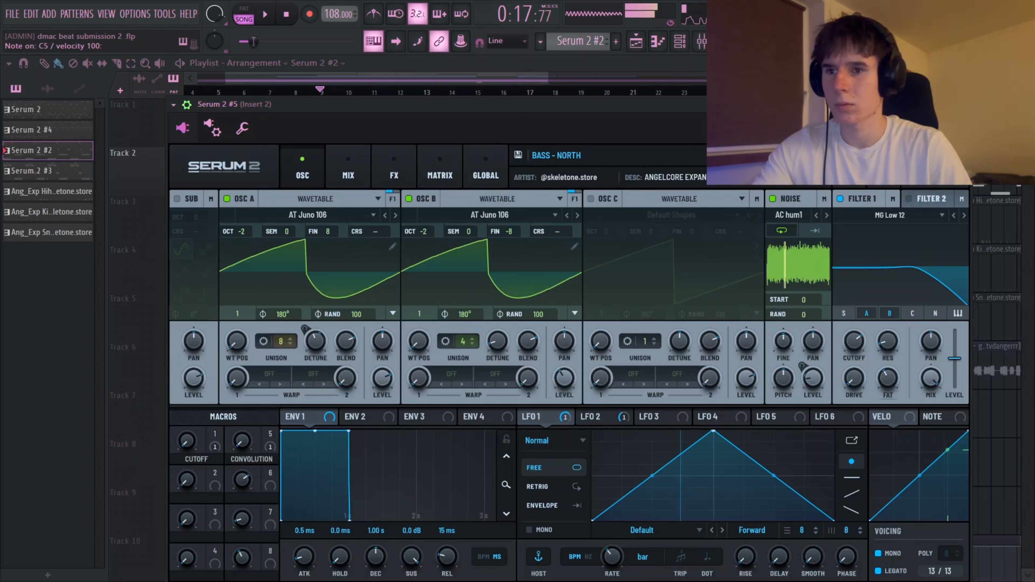
# - Step back through the bass presets from NORTH, auditioning each with test notes, and select BASS - EXPANSIONED REESE 2
pyautogui.click(846, 155)
pyautogui.press('z')
pyautogui.click(846, 155)
pyautogui.press('z')
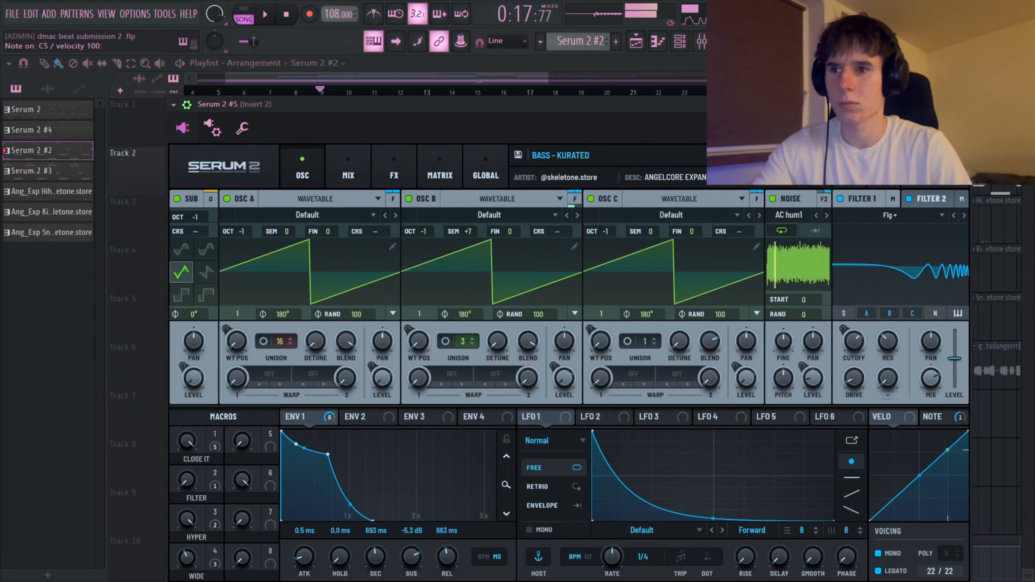
pyautogui.click(846, 155)
pyautogui.press('z')
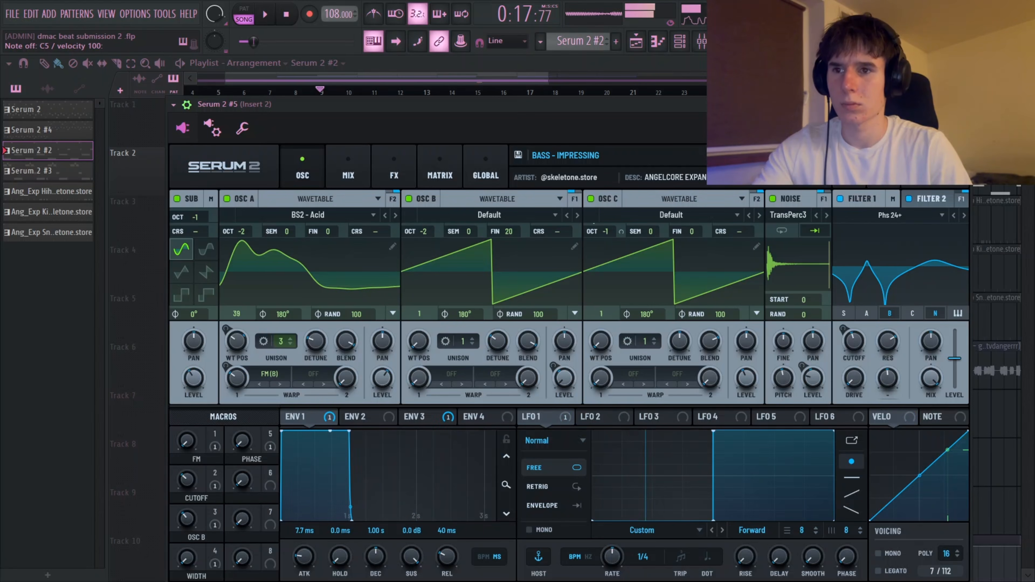
pyautogui.click(846, 155)
pyautogui.press('z')
pyautogui.click(846, 156)
pyautogui.press('z')
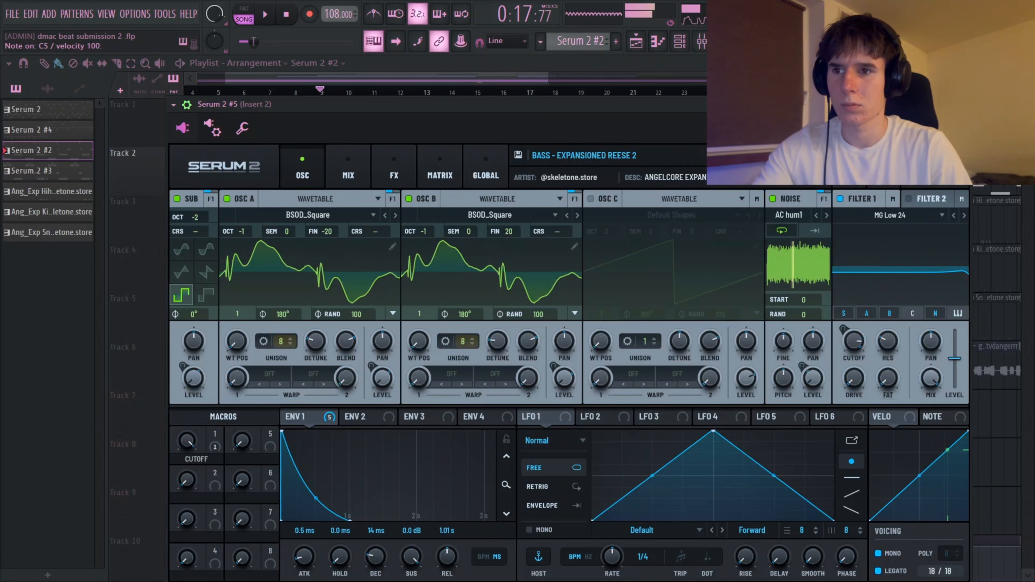
# - Close Fruity Parametric EQ 2 on mixer Insert 2 and open the Mid Side EQ on the same track
pyautogui.click(701, 42)
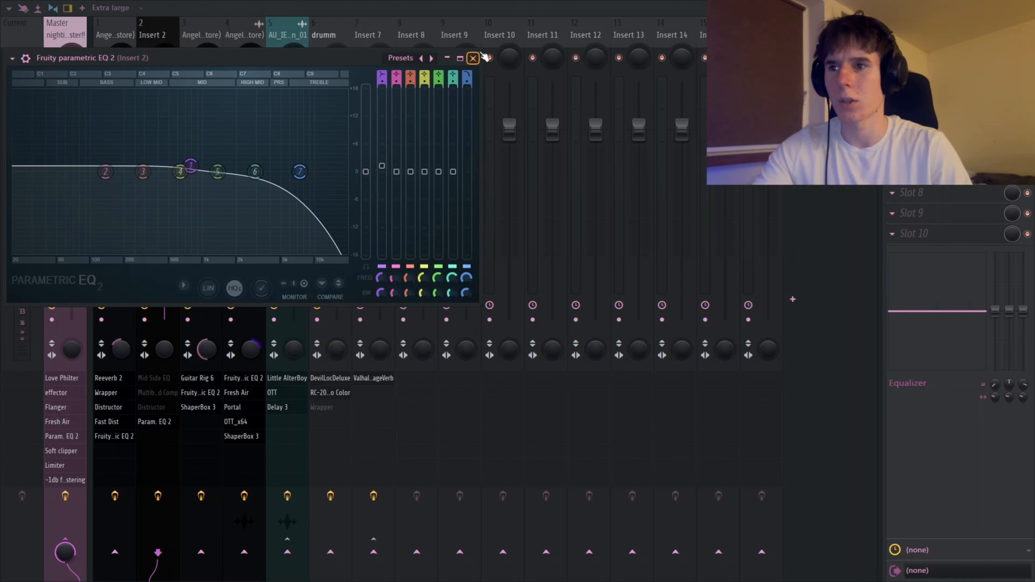
pyautogui.click(473, 58)
pyautogui.click(153, 378)
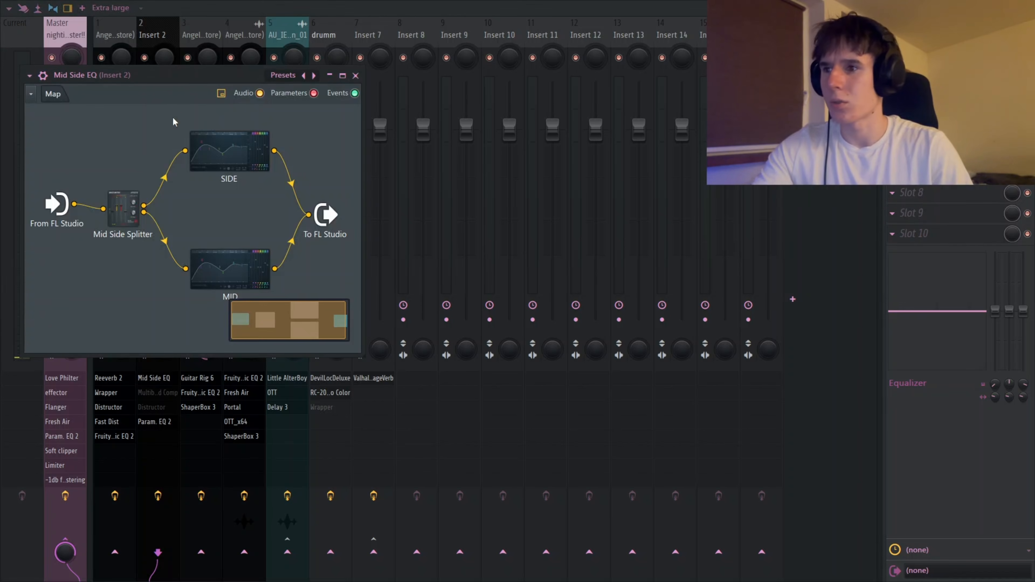
pyautogui.moveTo(183, 82); pyautogui.dragTo(327, 91)
pyautogui.doubleClick(398, 279)
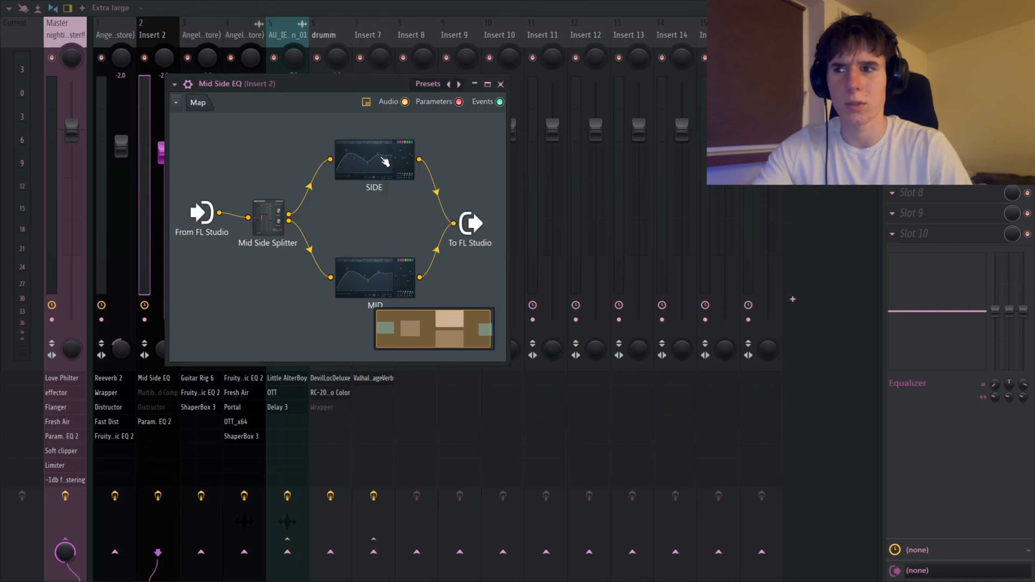
# - Raise band 7 of the SIDE EQ to about +6 dB and move it down into the mids, checking it during playback
pyautogui.click(385, 163)
pyautogui.moveTo(581, 287); pyautogui.dragTo(478, 246)
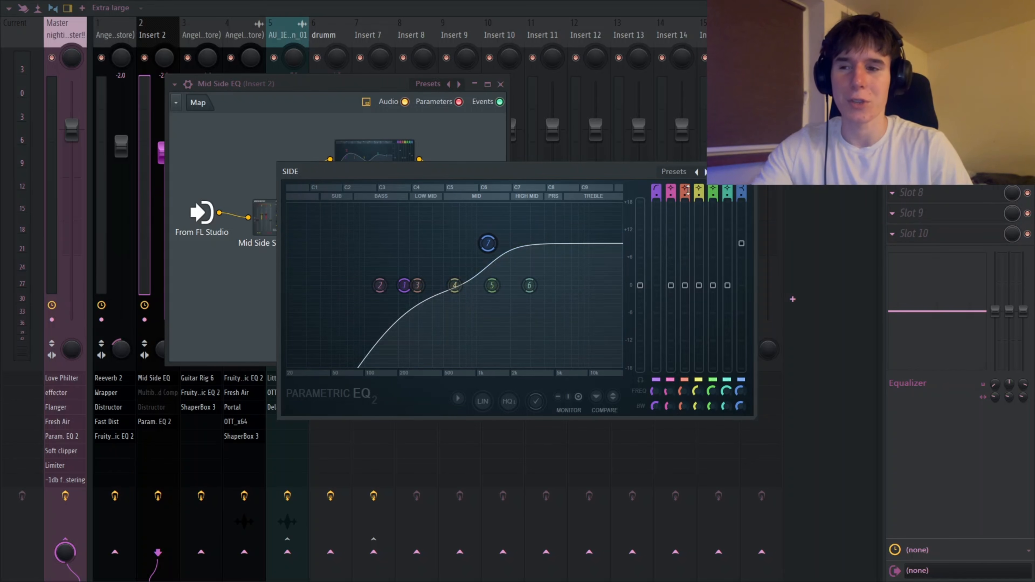
pyautogui.press('space')
pyautogui.moveTo(503, 261)
pyautogui.mouseDown()
pyautogui.moveTo(499, 192)
pyautogui.moveTo(496, 255)
pyautogui.mouseUp()
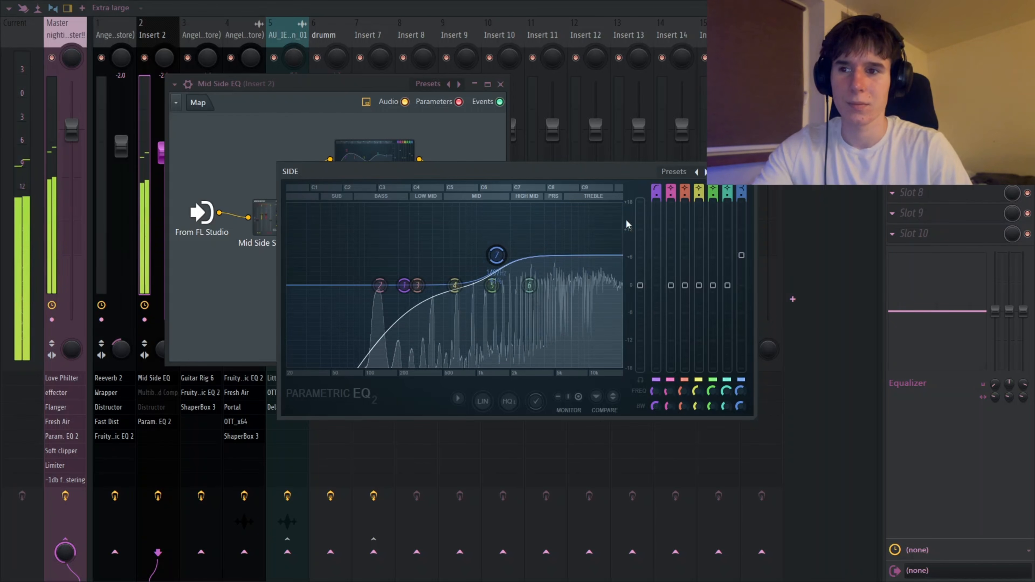
pyautogui.press('space')
pyautogui.click(748, 171)
pyautogui.press('Escape')
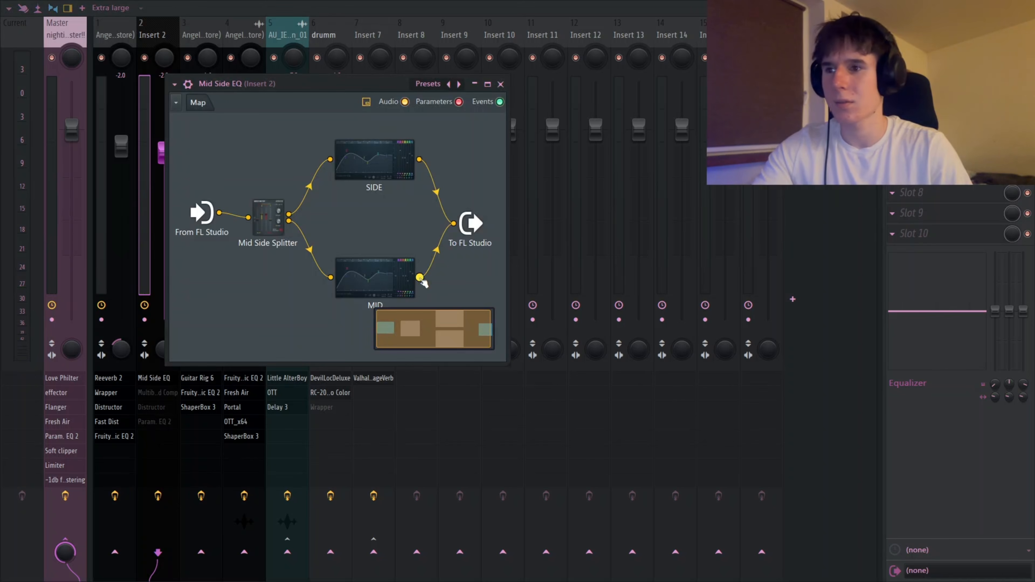
# - Open the MID EQ of Insert 2's Mid Side EQ and change the filter type of band 7
pyautogui.doubleClick(394, 281)
pyautogui.rightClick(567, 285)
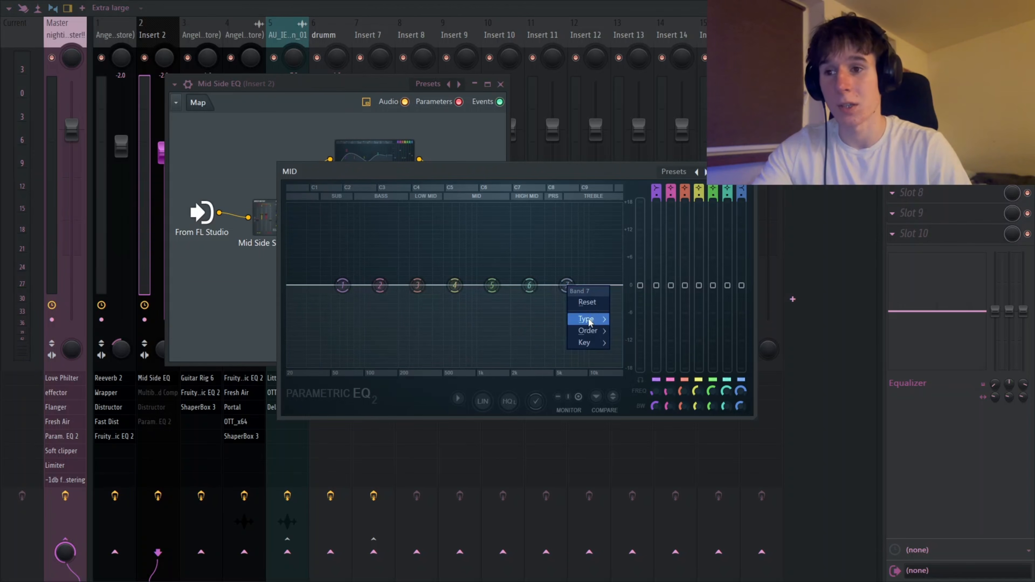
pyautogui.moveTo(590, 322)
pyautogui.click(657, 335)
# - Toggle the Distractor effect on Insert 2 during playback and slightly lower the high band of the track's equalizer
pyautogui.press('space')
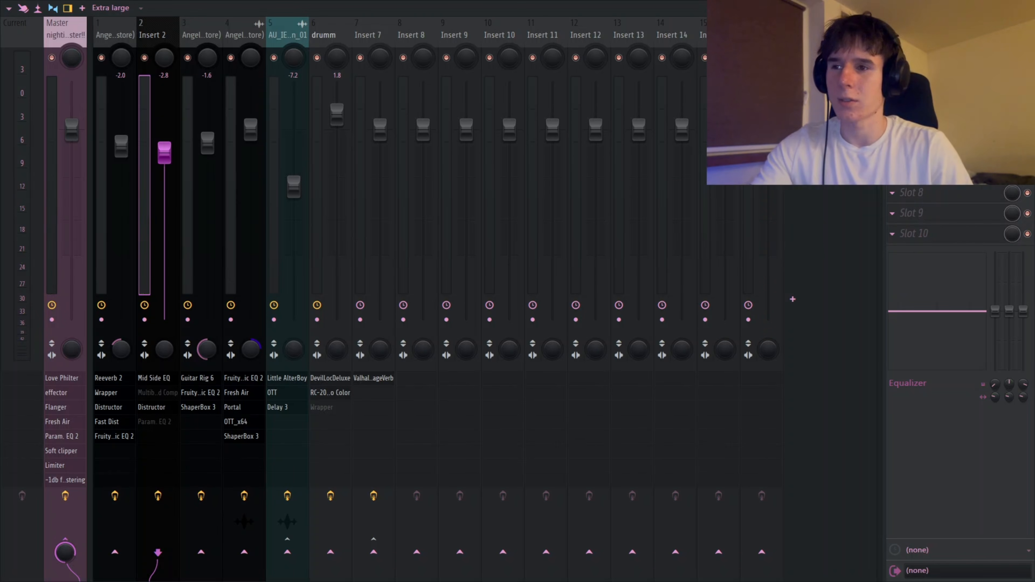
pyautogui.click(1027, 90)
pyautogui.moveTo(1023, 311); pyautogui.dragTo(1023, 315)
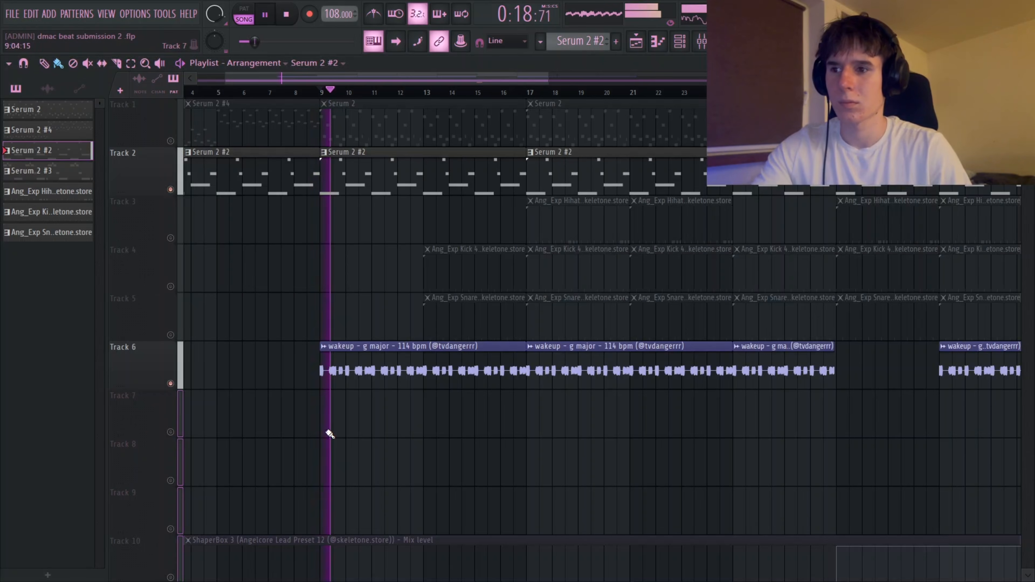
# - Listen to Tracks 2 and 6 in solo, remove the solo and play the full arrangement from bar 9
pyautogui.scroll(3, 330, 434)
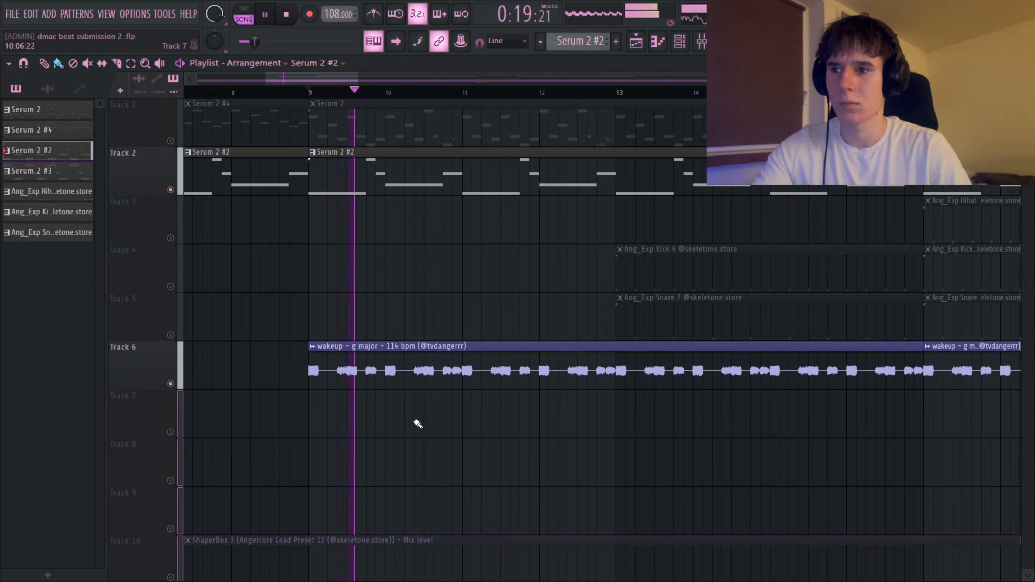
pyautogui.scroll(-4, 420, 422)
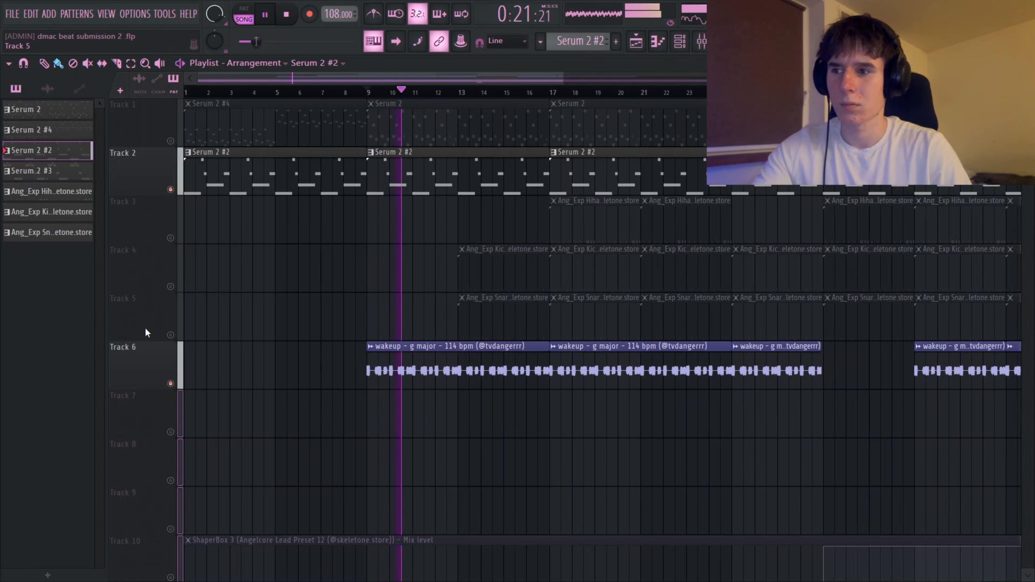
pyautogui.press('space')
pyautogui.rightClick(172, 383)
pyautogui.rightClick(172, 384)
pyautogui.press('space')
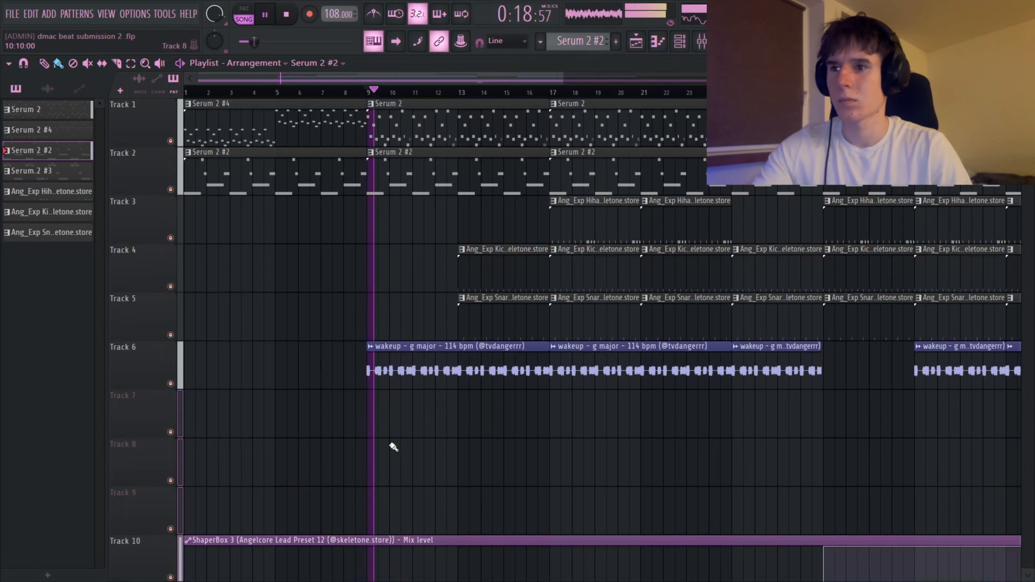
pyautogui.scroll(3, 416, 443)
pyautogui.scroll(-3, 442, 430)
pyautogui.scroll(2, 401, 327)
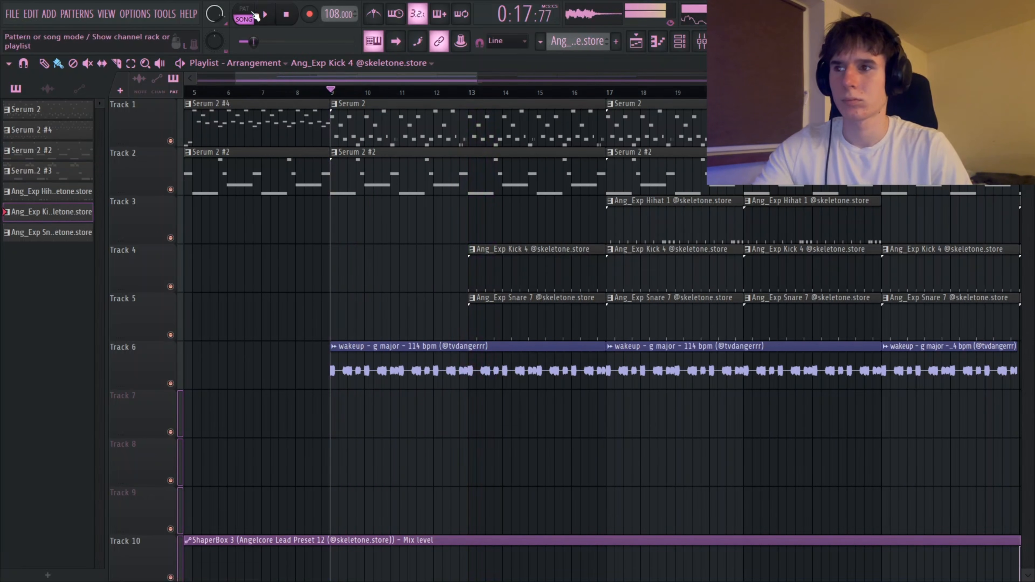
# - Switch to pattern mode, play the Ang_Exp Kick 4 pattern and show the channel rack
pyautogui.click(248, 17)
pyautogui.press('space')
pyautogui.click(678, 44)
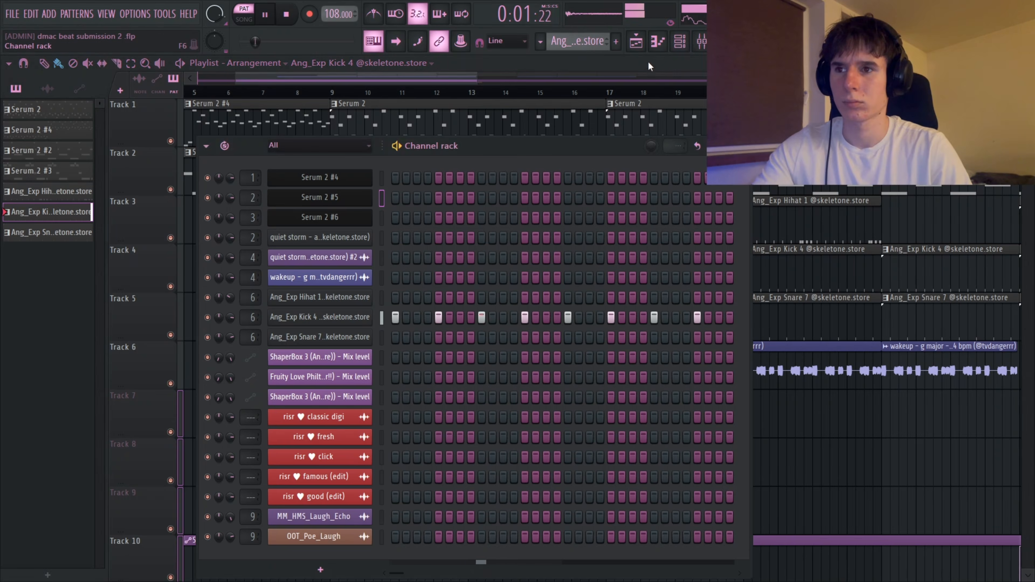
# - Check the Ang_Exp Kick 4 channel and turn off Noise and Space in the drumm mixer track's RC-20 Retro Color
pyautogui.click(334, 324)
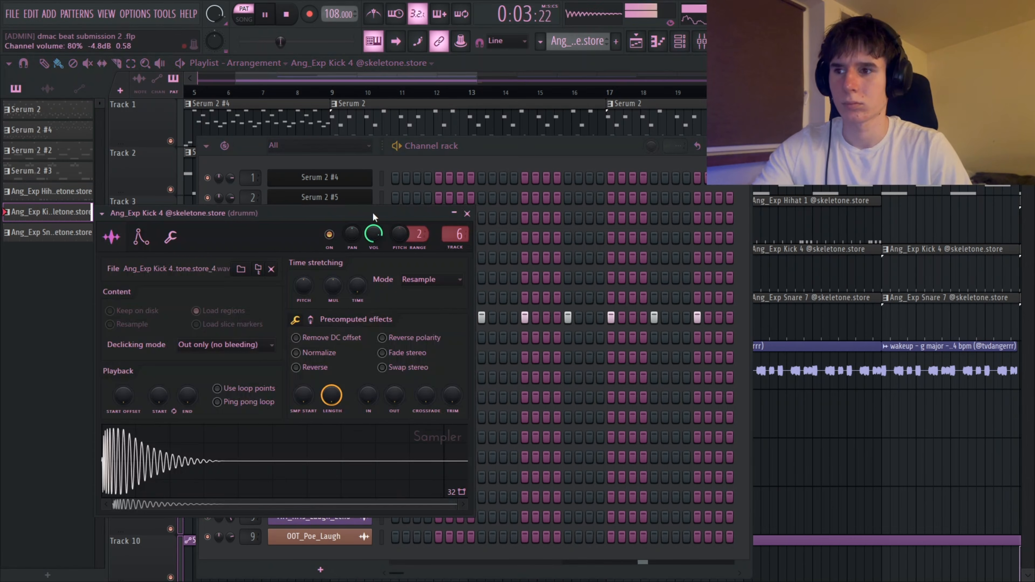
pyautogui.moveTo(373, 214); pyautogui.dragTo(427, 167)
pyautogui.click(702, 41)
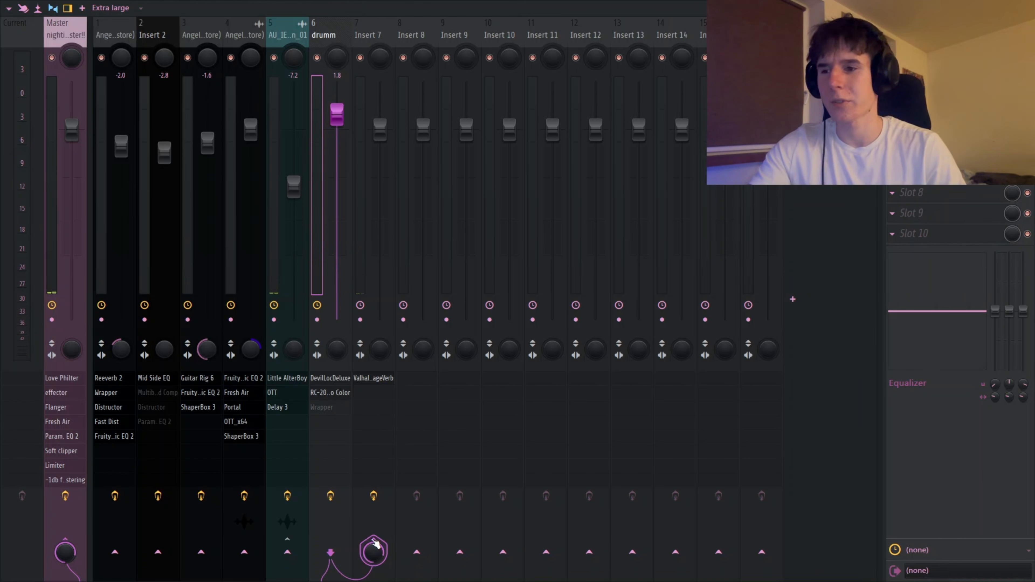
pyautogui.click(330, 393)
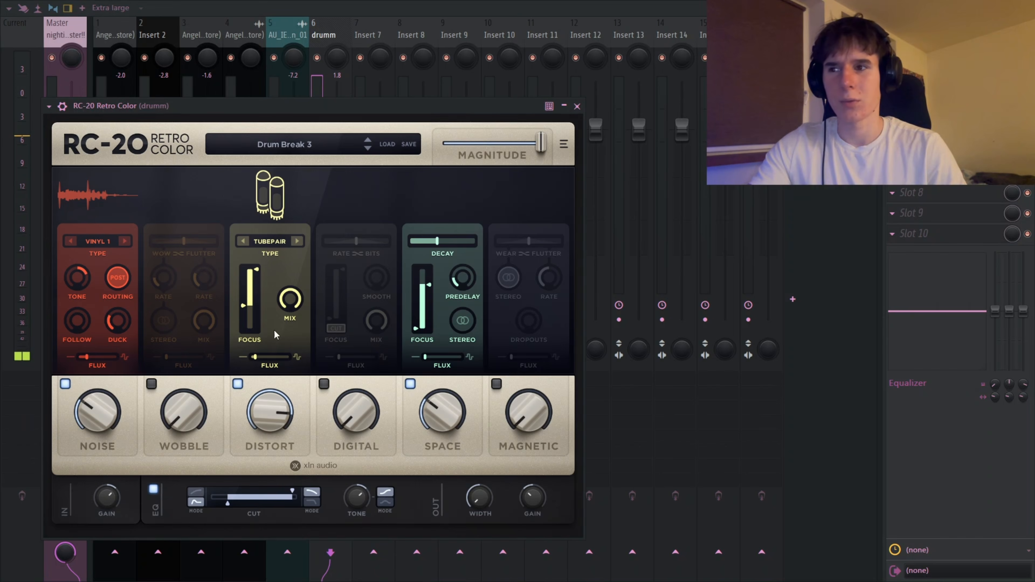
pyautogui.click(63, 385)
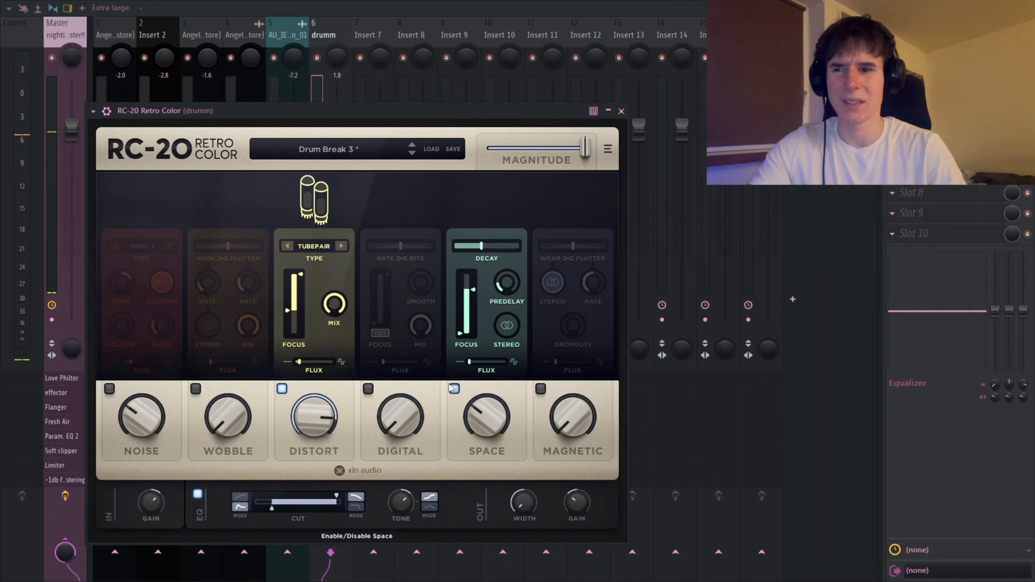
pyautogui.click(455, 387)
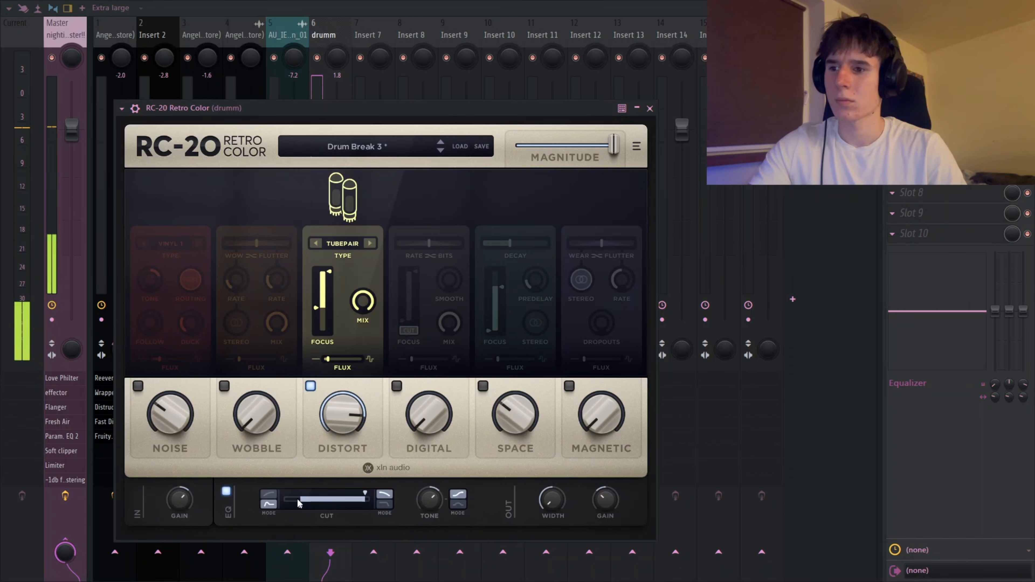
pyautogui.click(649, 108)
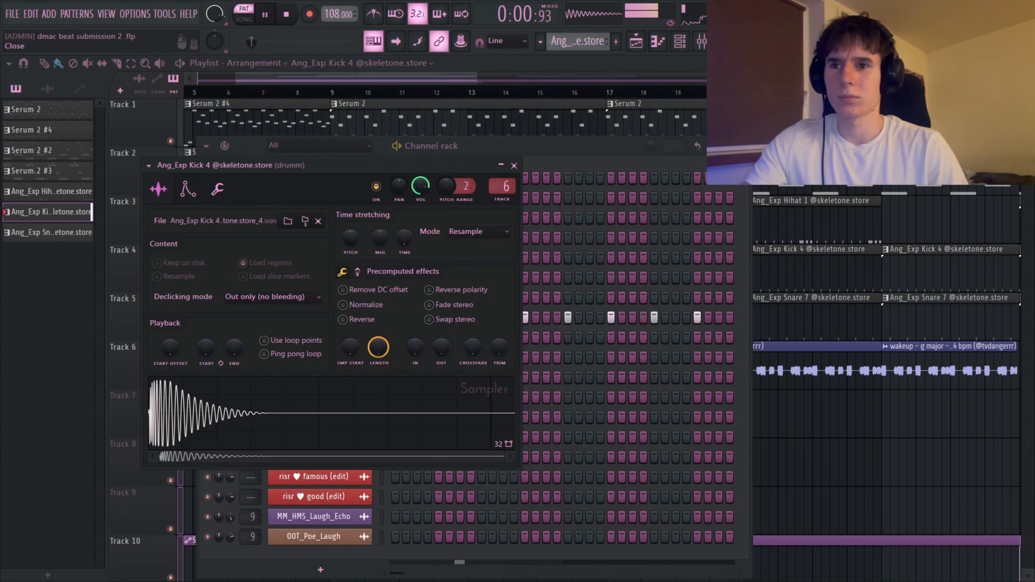
# - Close the kick sampler and the channel rack, and play the arrangement in song mode around bar 13
pyautogui.press('space')
pyautogui.click(514, 165)
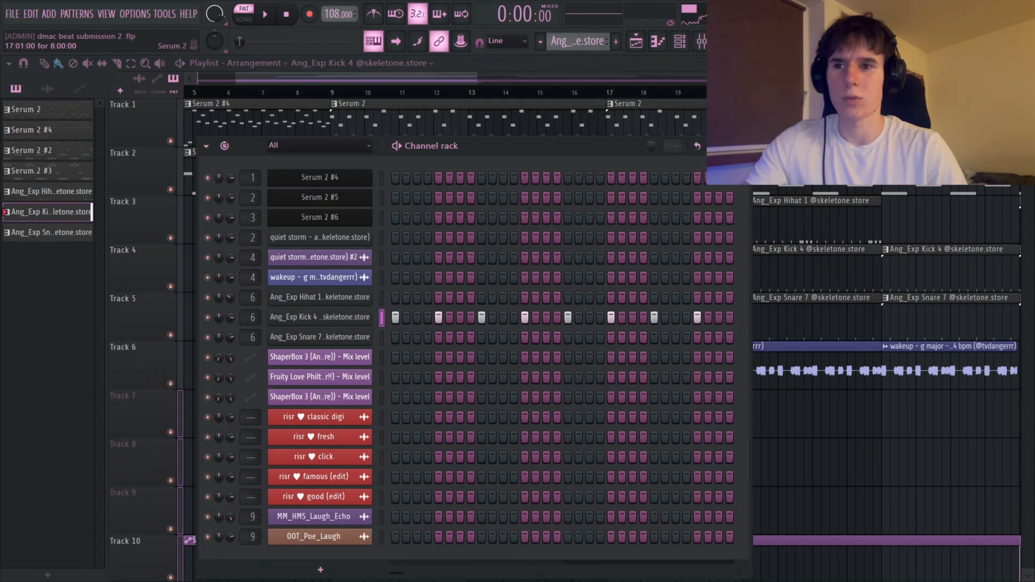
pyautogui.press('F6')
pyautogui.press('l')
pyautogui.press('space')
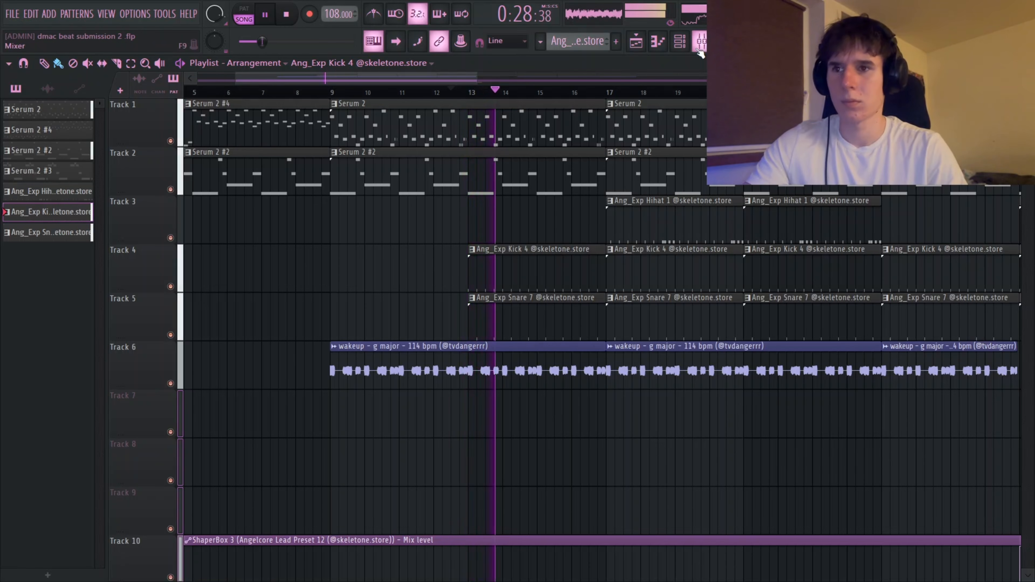
pyautogui.press('space')
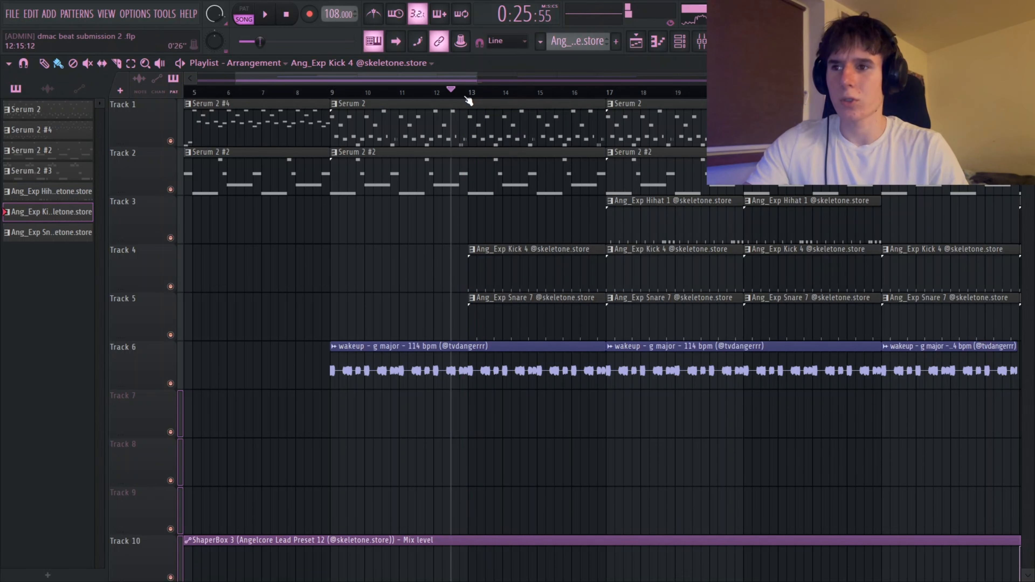
# - Select bars 13 to 16 in the playlist and load Fruity Parametric EQ 2 into slot 9 of the drumm mixer track
pyautogui.moveTo(466, 99); pyautogui.dragTo(501, 100)
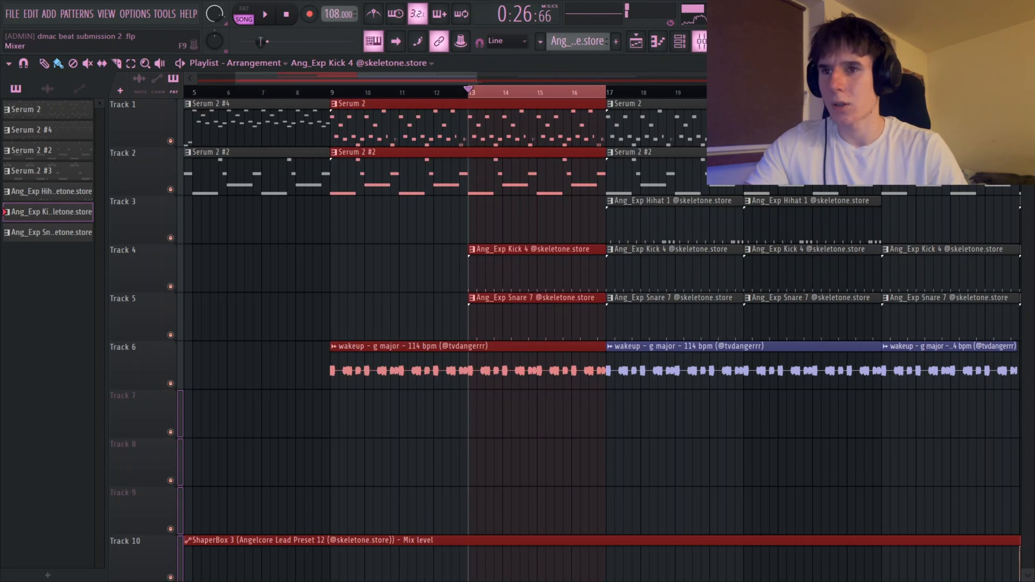
pyautogui.click(702, 41)
pyautogui.click(913, 233)
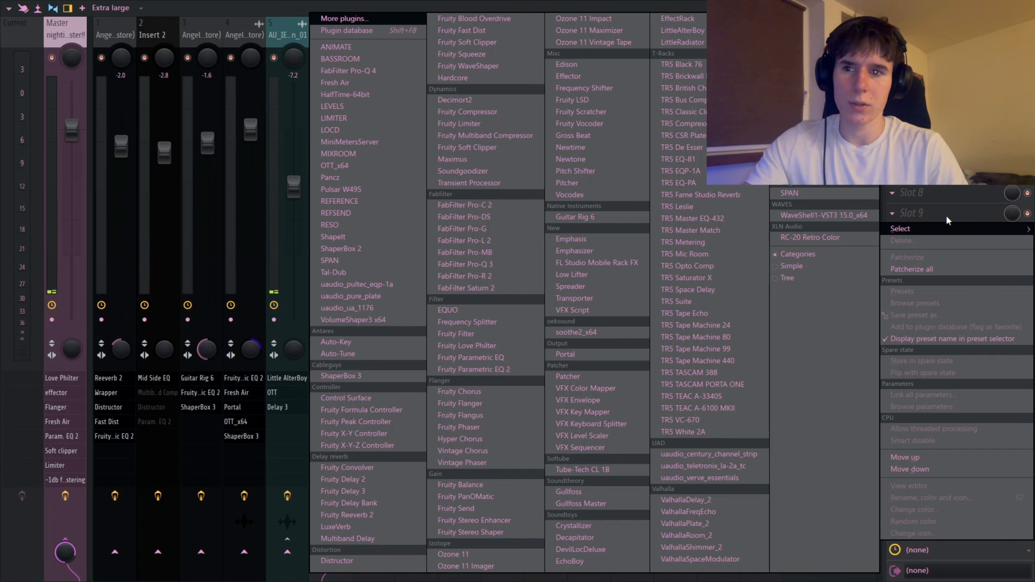
pyautogui.click(489, 369)
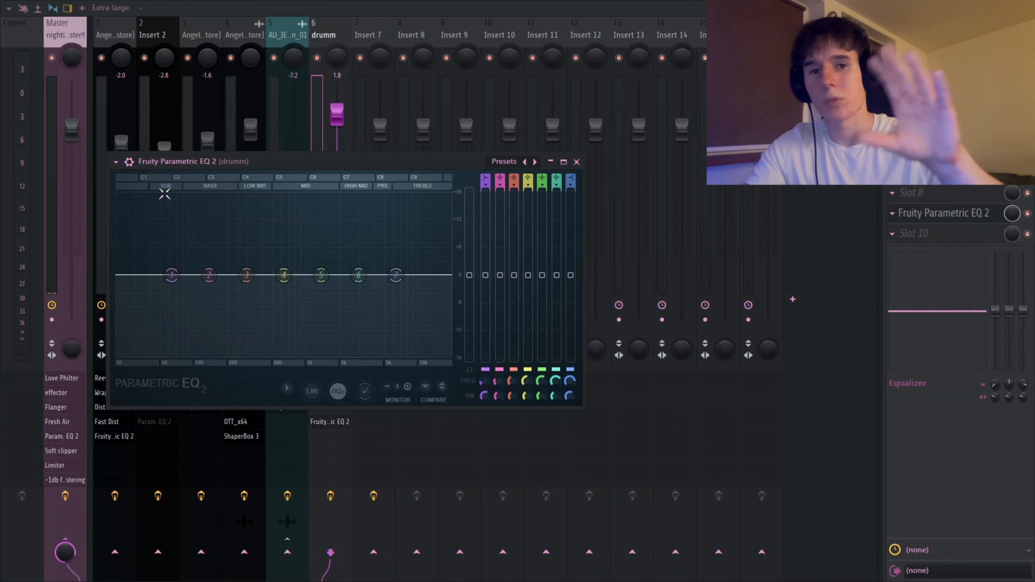
# - Apply the 40Hz cut preset to the drum equalizer and create an automation clip for its band 1 frequency
pyautogui.click(501, 161)
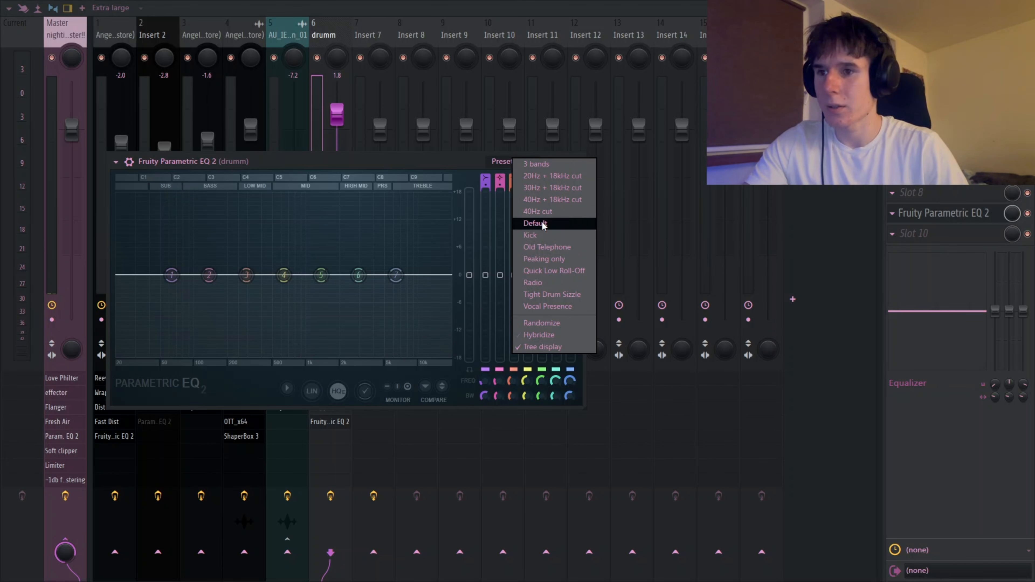
pyautogui.click(538, 211)
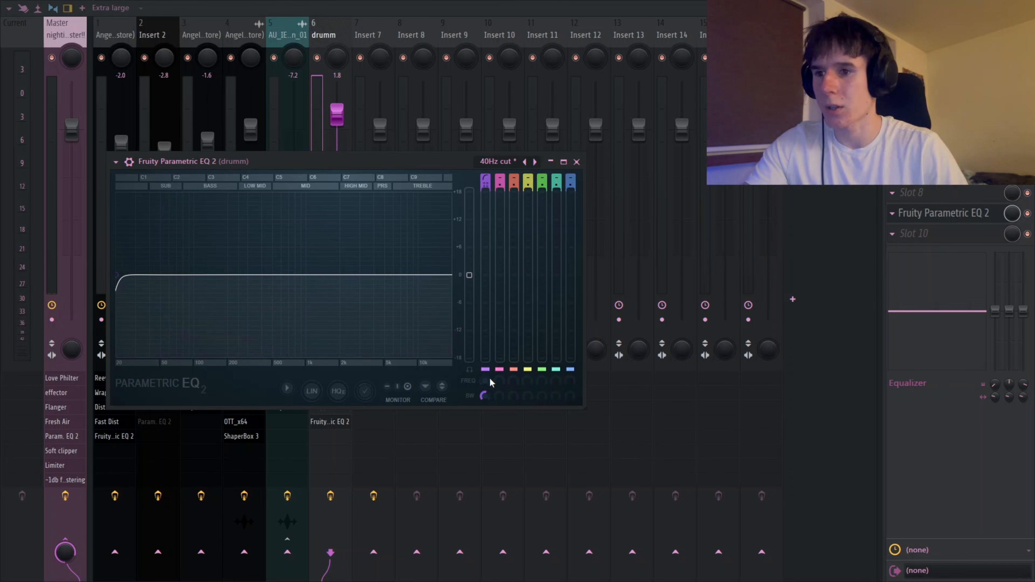
pyautogui.click(577, 161)
pyautogui.press('F9')
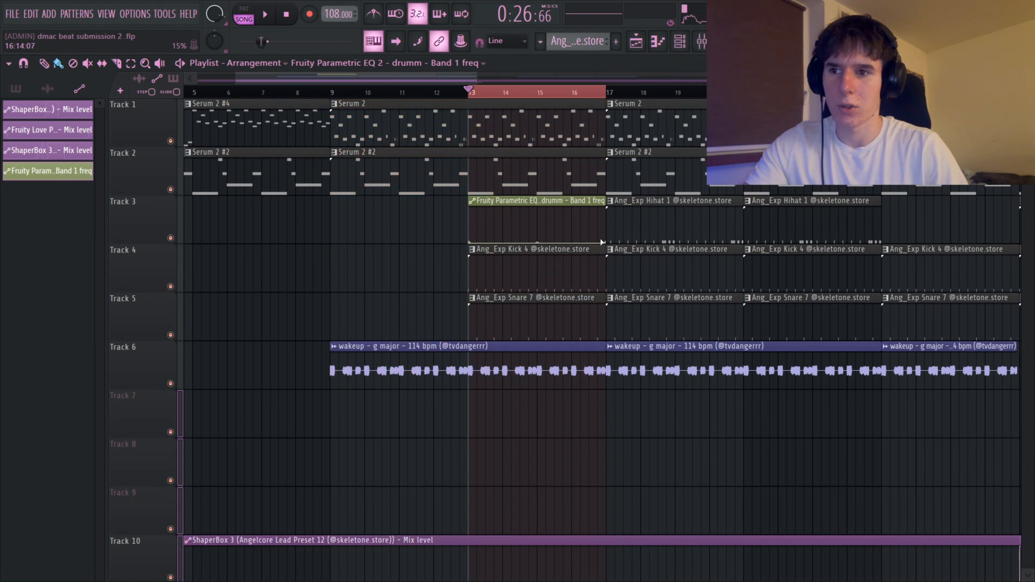
# - Place the band 1 frequency clip on Track 7 as a rising ramp over bars 13 to 16, auditioning it with Tracks 1 and 6 muted
pyautogui.moveTo(609, 236); pyautogui.dragTo(609, 231)
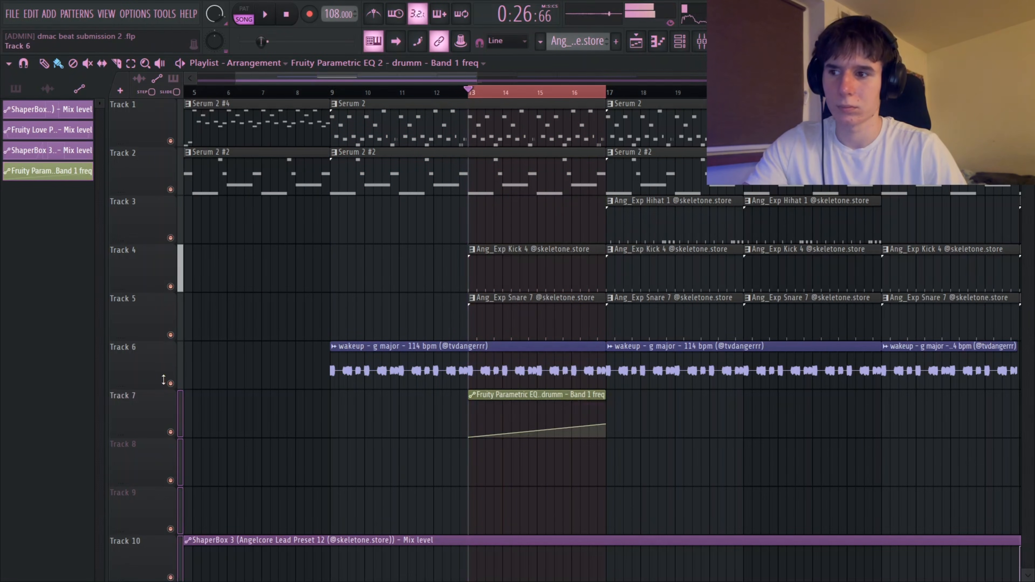
pyautogui.click(170, 383)
pyautogui.press('space')
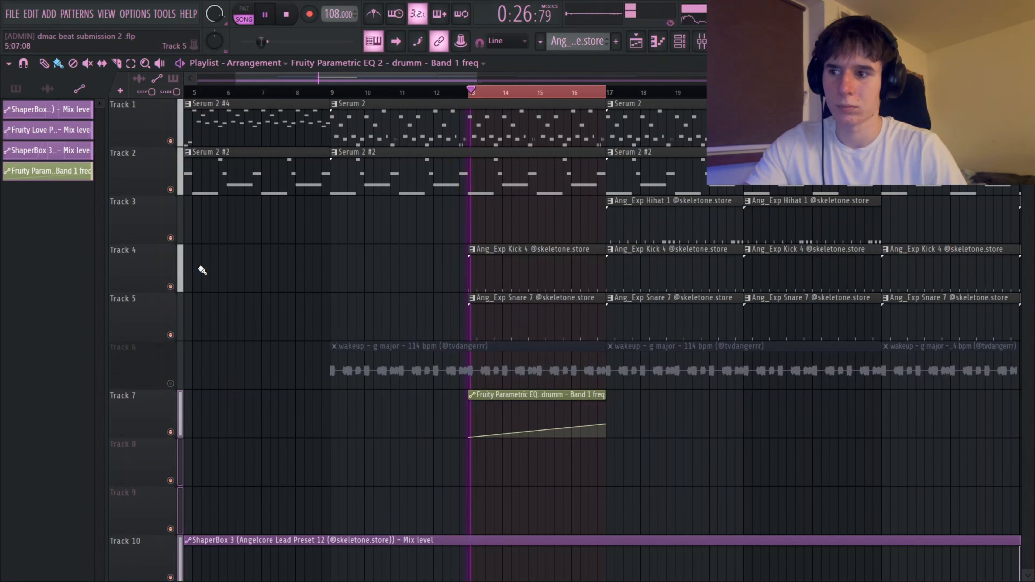
pyautogui.click(171, 140)
pyautogui.scroll(5, 589, 460)
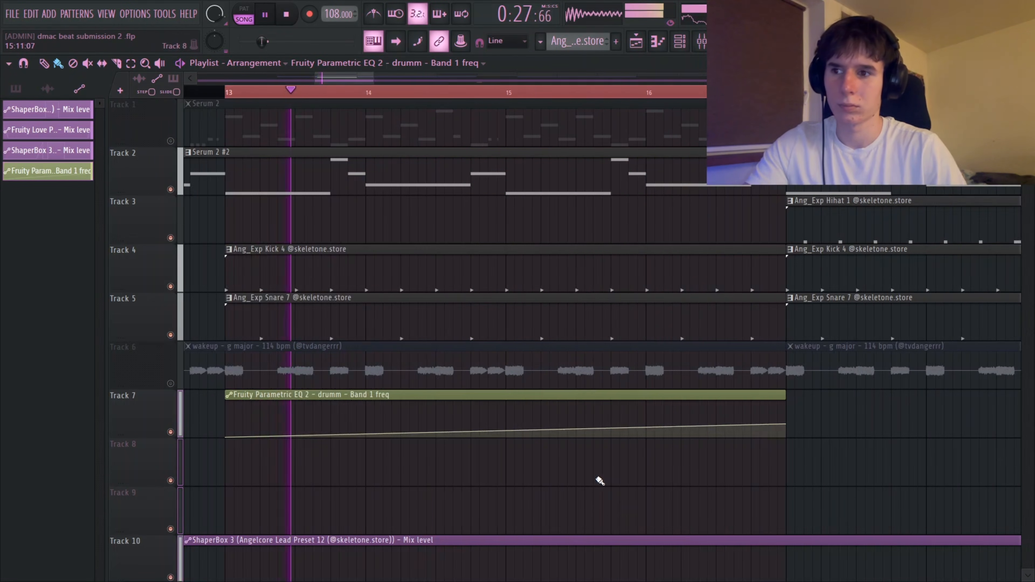
pyautogui.scroll(-5, 833, 431)
pyautogui.moveTo(865, 424); pyautogui.dragTo(866, 419)
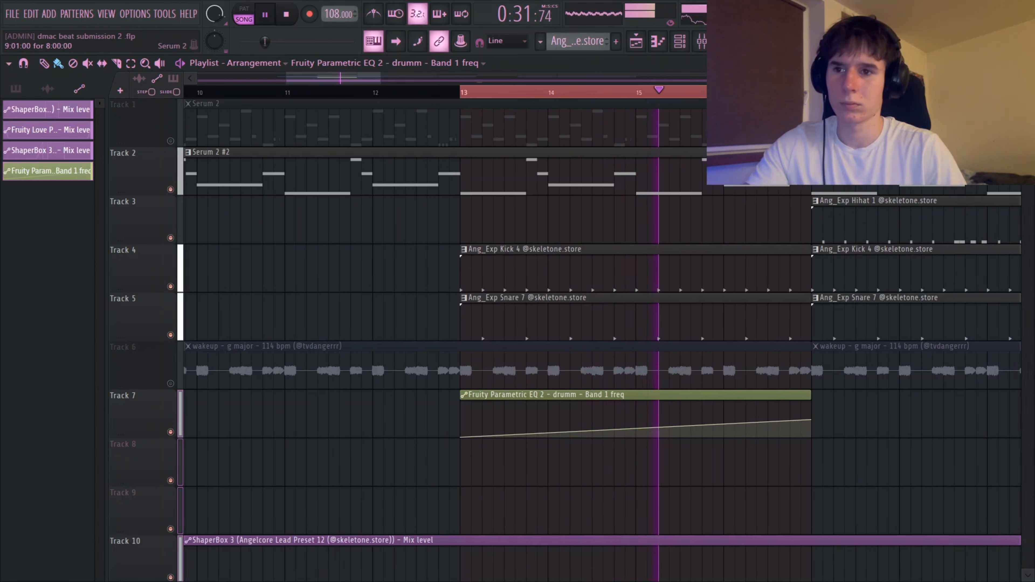
# - Trim the bass, kick, snare and vocal clips to leave a short gap before bar 17, and drop the filter automation back at bar 17
pyautogui.scroll(3, 801, 253)
pyautogui.moveTo(812, 254); pyautogui.dragTo(754, 253)
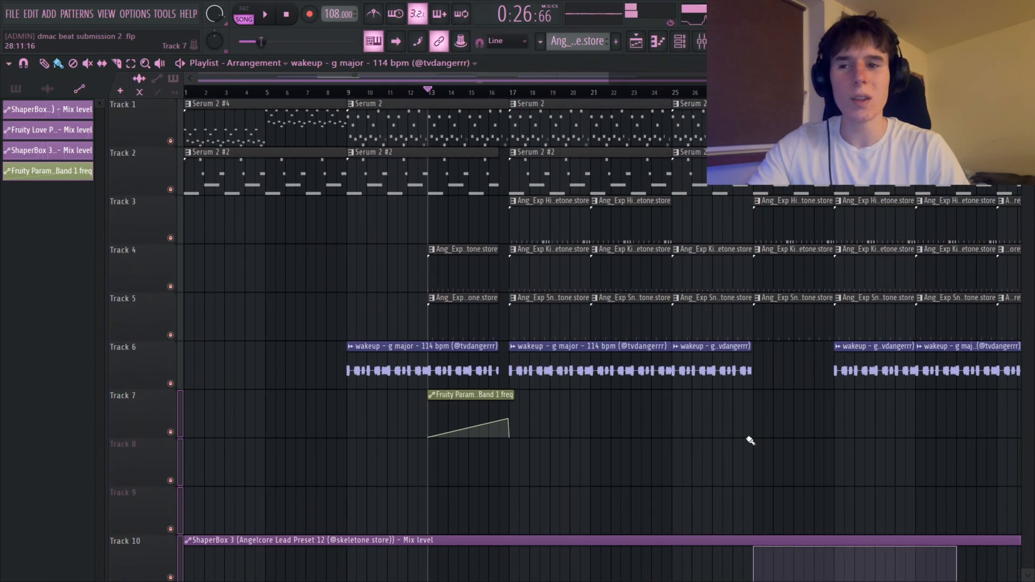
pyautogui.scroll(-3, 744, 441)
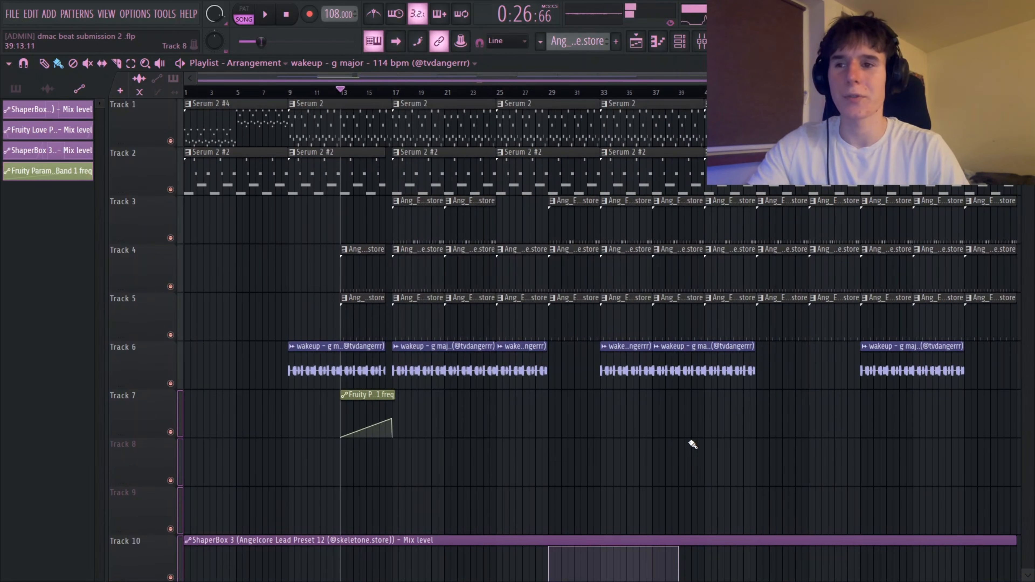
# - Add a Serum 2 channel and load the BASS - CUP preset from skeletone's ANGELCORE EXPANSION - Serum2 Presets
pyautogui.rightClick(399, 156)
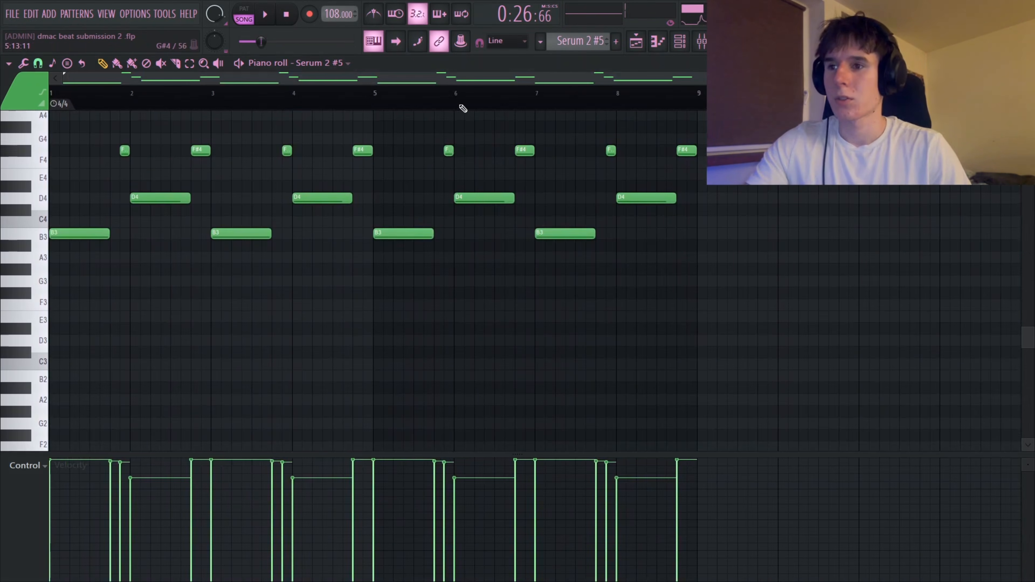
pyautogui.click(680, 42)
pyautogui.click(355, 333)
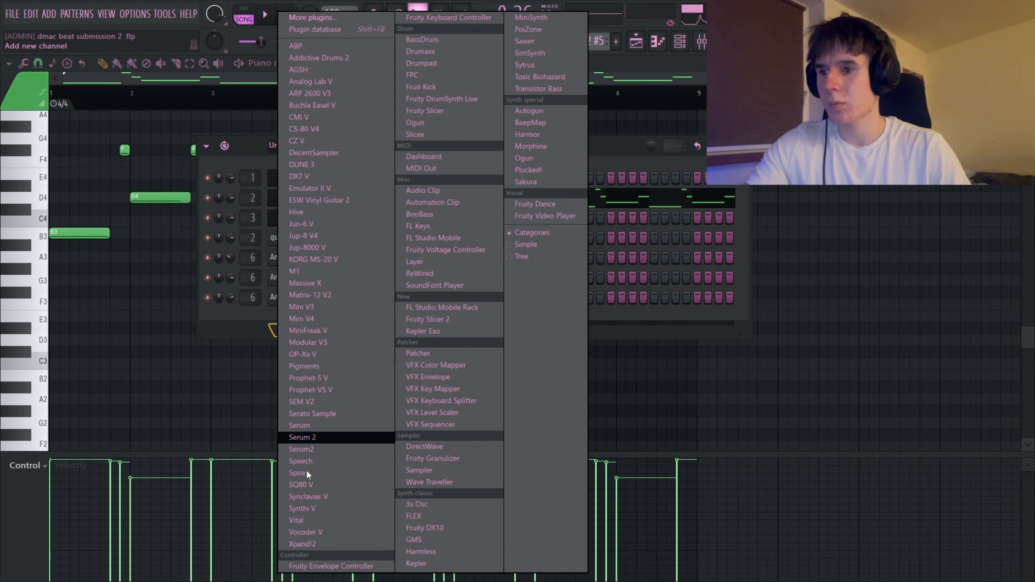
pyautogui.click(316, 443)
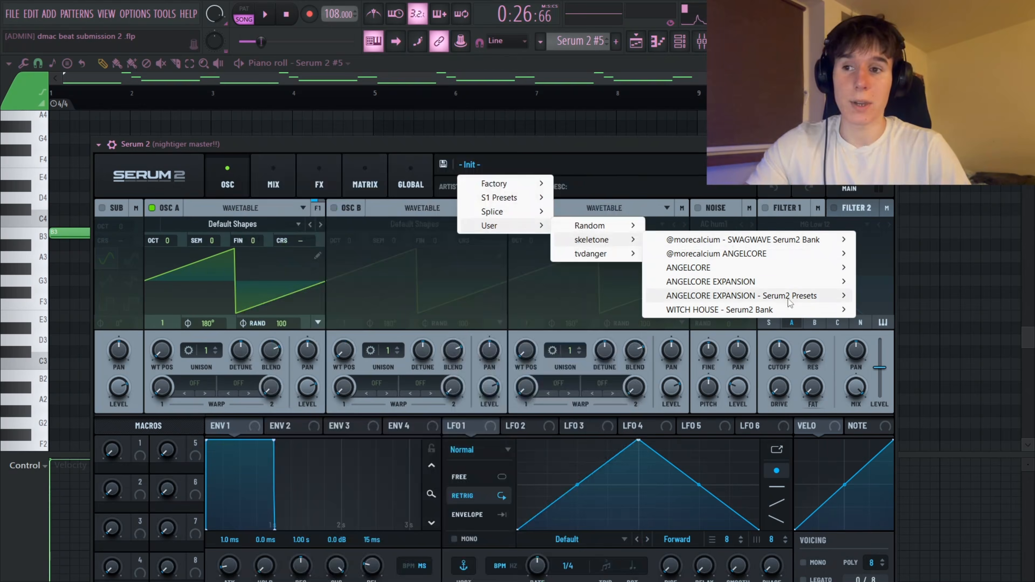
pyautogui.moveTo(790, 303)
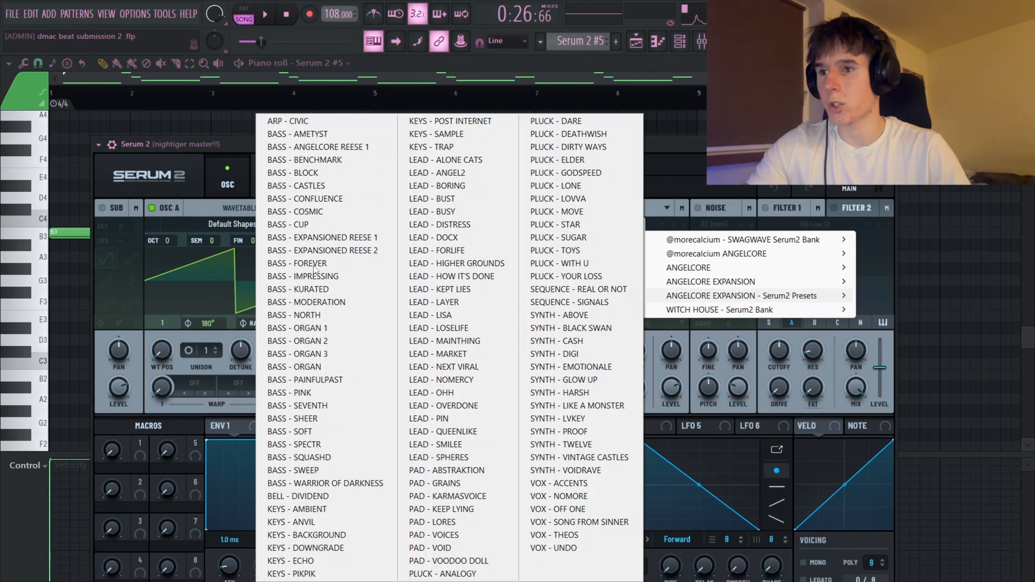
pyautogui.click(306, 225)
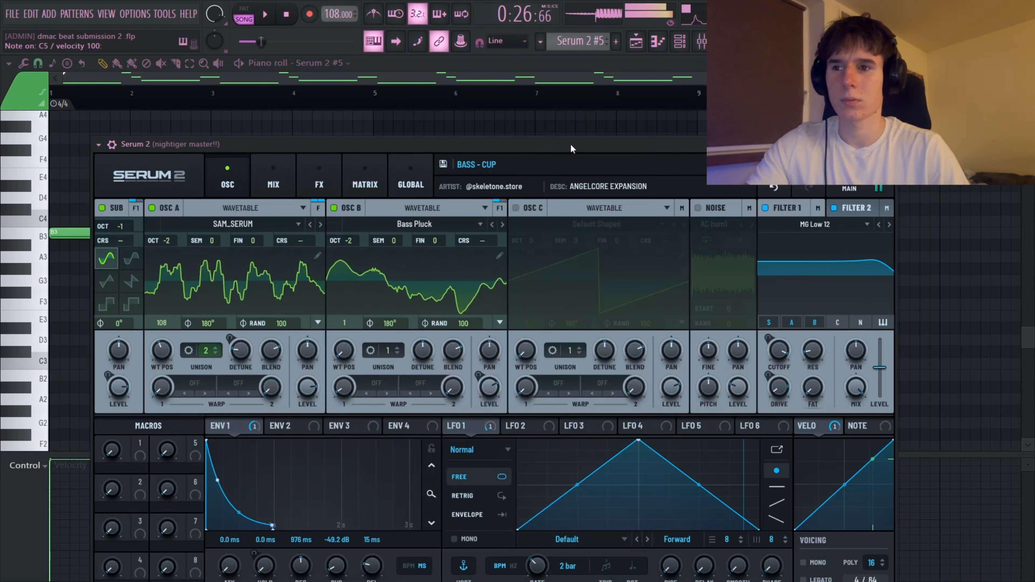
# - Play a few notes to audition the BASS - CUP preset and close the Serum 2 window
pyautogui.press('s')
pyautogui.press('s')
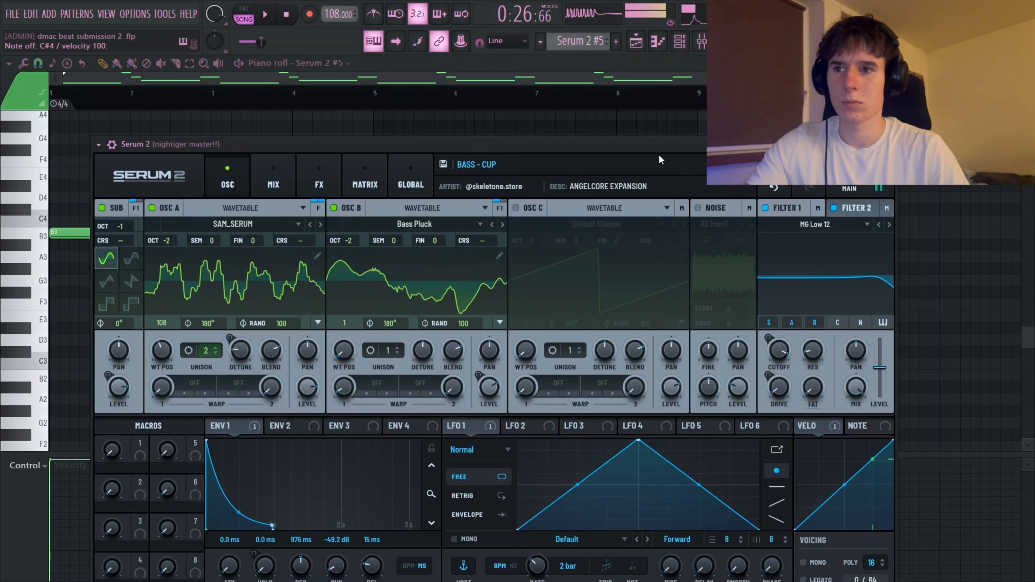
pyautogui.click(660, 157)
pyautogui.click(888, 144)
pyautogui.click(888, 144)
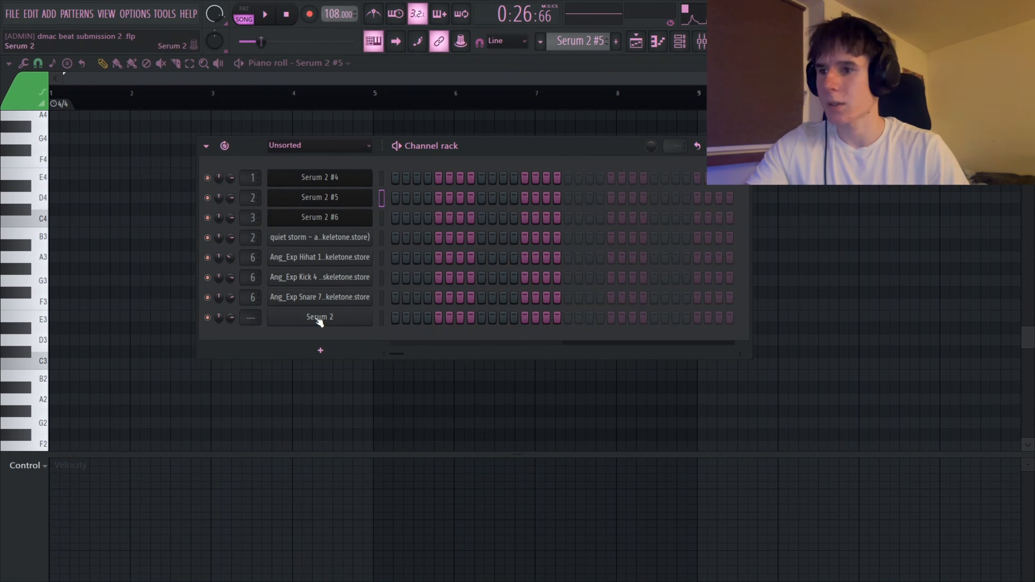
# - Paste the Serum 2 #5 bass notes into the new Serum 2 channel and split the first B3 into four short notes
pyautogui.rightClick(317, 319)
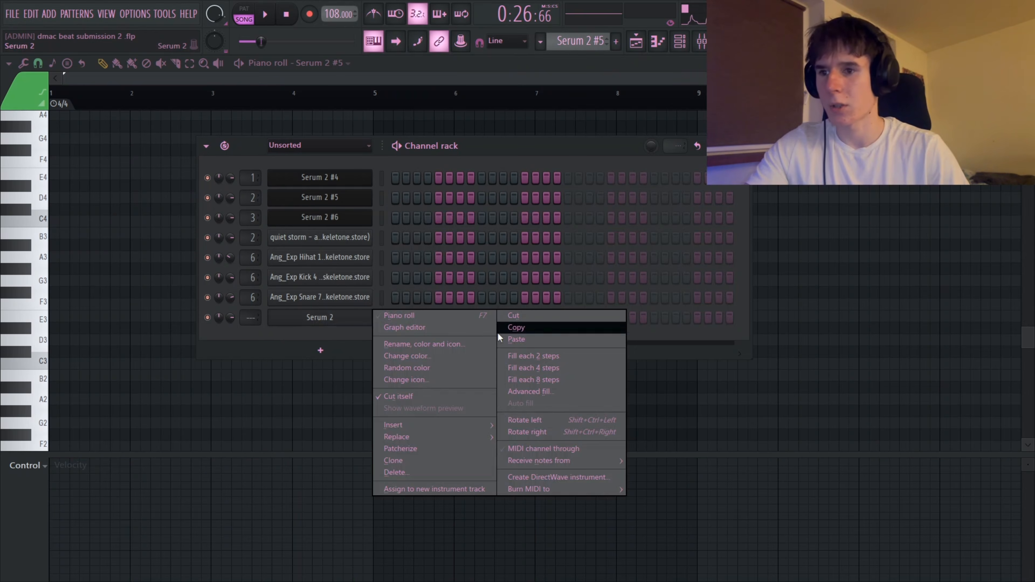
pyautogui.click(512, 342)
pyautogui.rightClick(879, 239)
pyautogui.press('space')
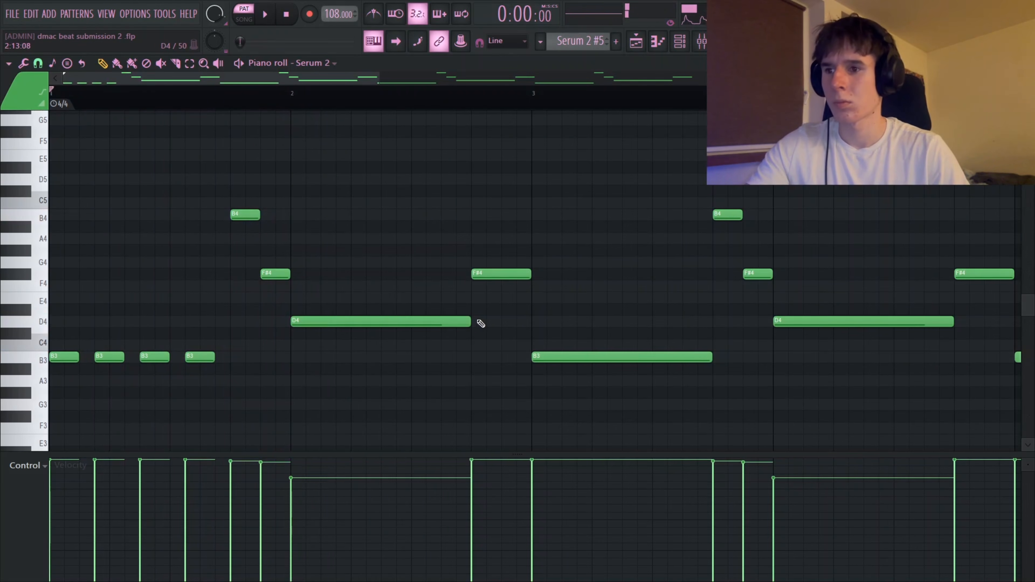
# - Replace the long D4 in bar 2 with four short D4 notes while the pattern plays
pyautogui.moveTo(467, 321); pyautogui.dragTo(319, 322)
pyautogui.click(373, 321)
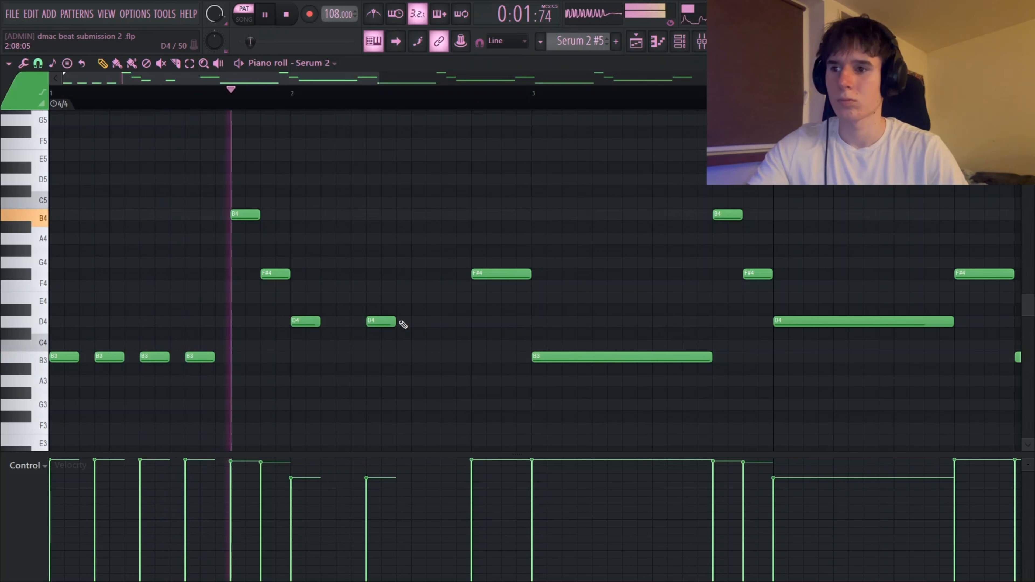
pyautogui.moveTo(391, 322); pyautogui.dragTo(446, 322)
pyautogui.click(388, 322)
pyautogui.click(395, 325)
pyautogui.click(427, 322)
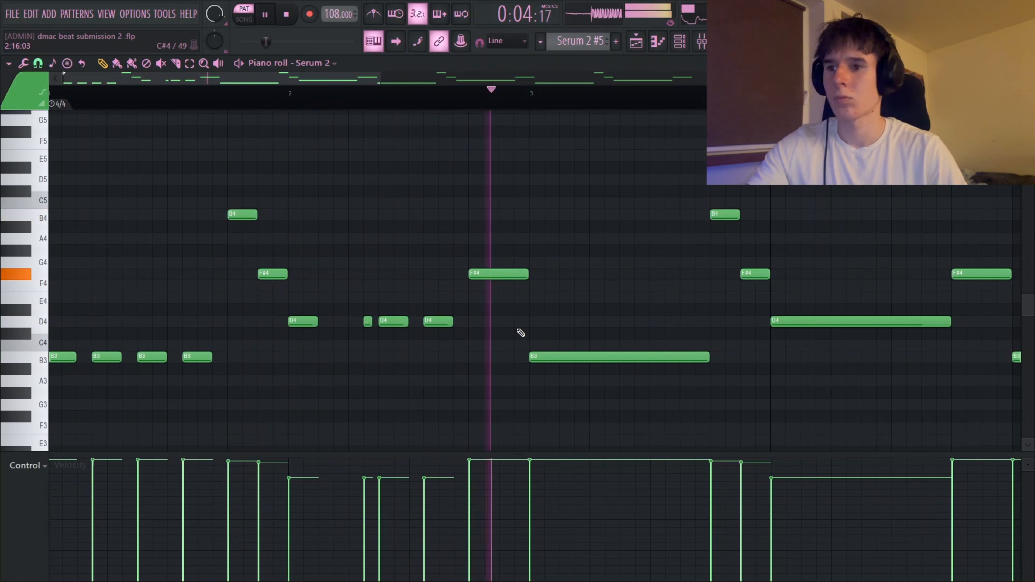
# - Shorten the second D4 in bar 2 to a very brief note and listen to the bass pattern
pyautogui.scroll(8, 358, 308)
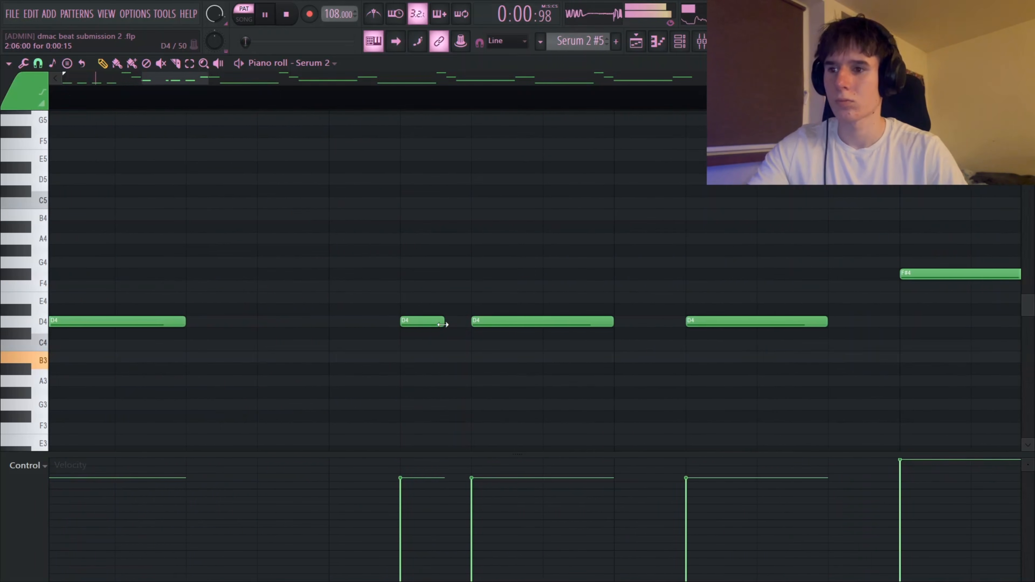
pyautogui.scroll(-8, 417, 323)
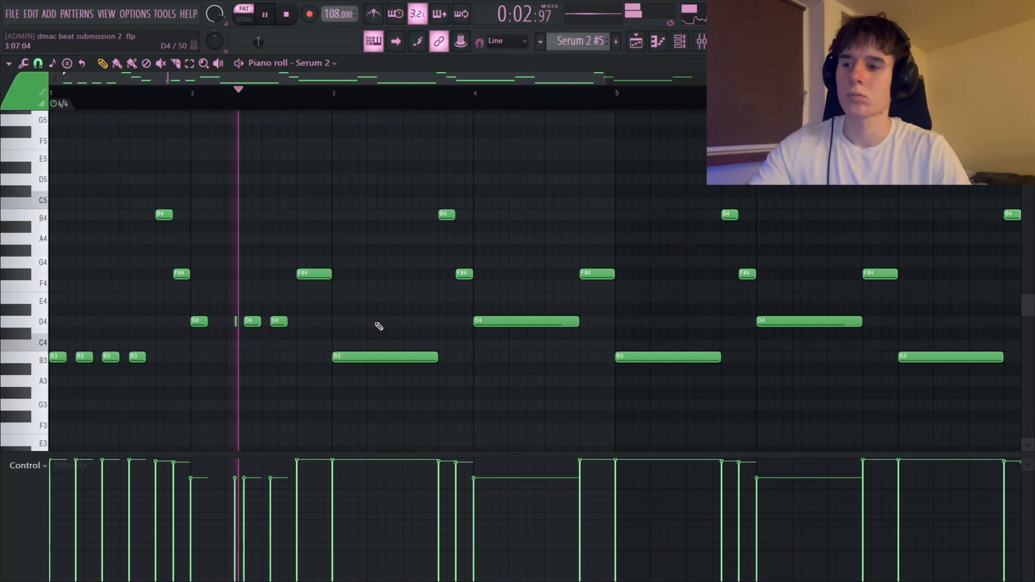
pyautogui.press('space')
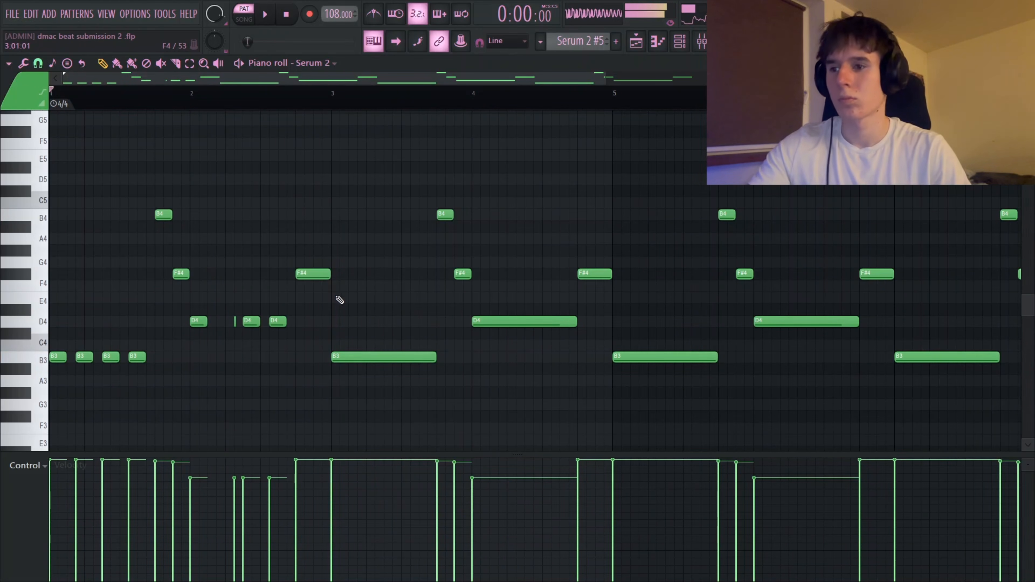
# - Delete the original bass notes in bars 3 to 8 and duplicate the edited two-bar pattern into bars 3 and 4
pyautogui.moveTo(455, 386); pyautogui.dragTo(315, 211)
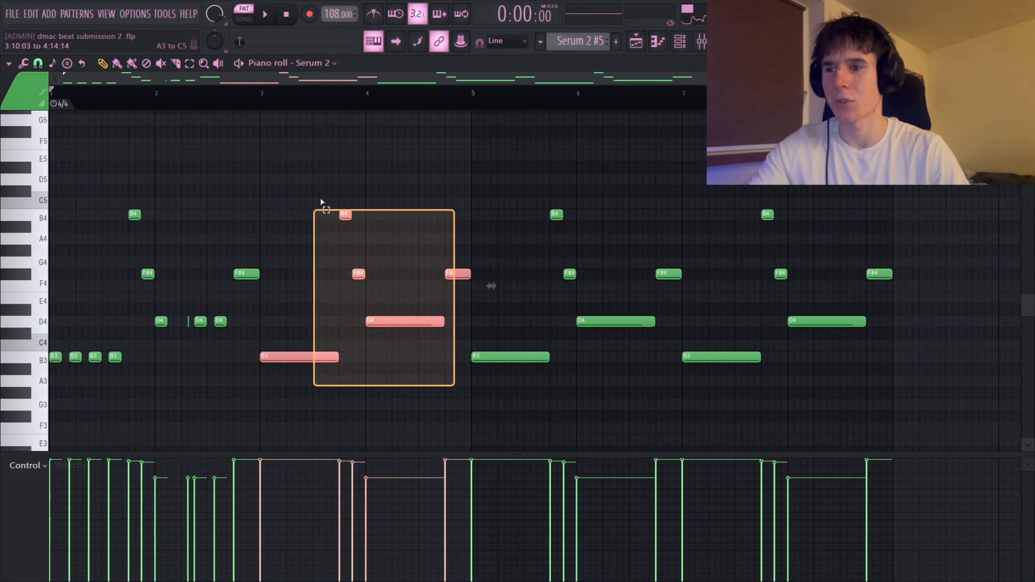
pyautogui.press('Delete')
pyautogui.moveTo(310, 386); pyautogui.dragTo(42, 118)
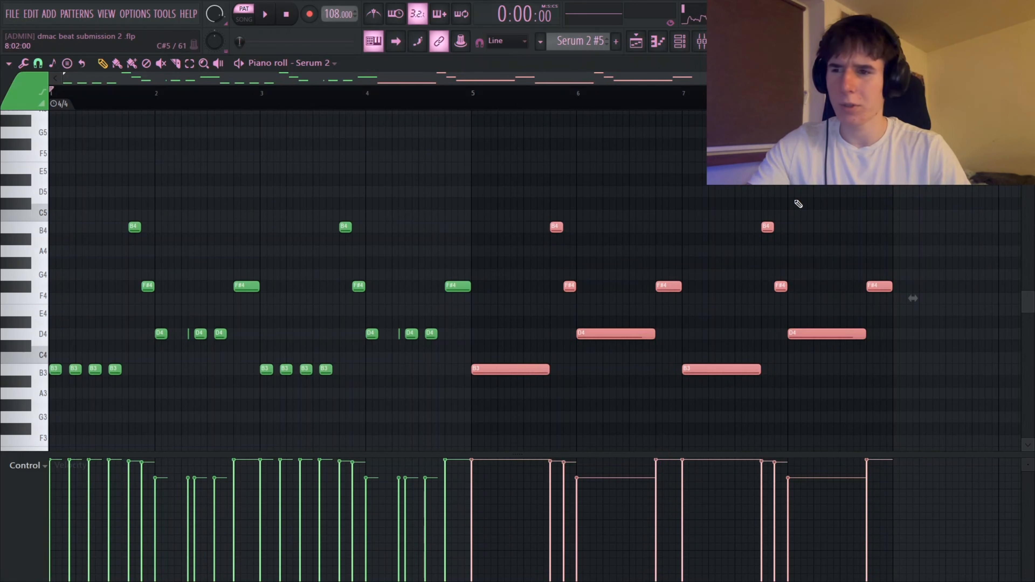
pyautogui.press('Delete')
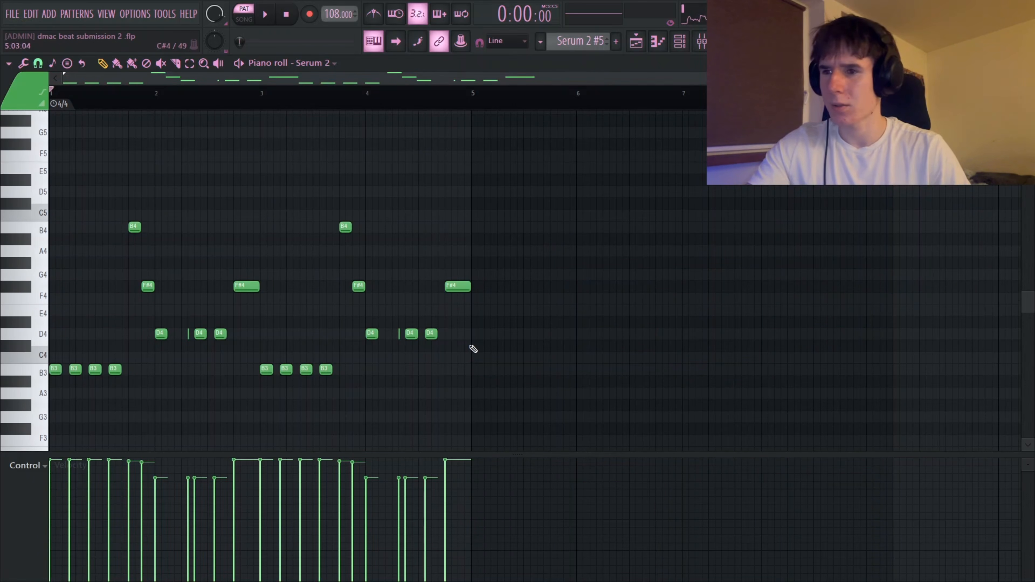
# - Duplicate the whole four-bar bass pattern so that it also fills bars 5 to 8
pyautogui.moveTo(506, 374); pyautogui.dragTo(1, 160)
pyautogui.hotkey('ctrl', 'b')
pyautogui.keyDown('ctrl'); pyautogui.click(856, 241); pyautogui.keyUp('ctrl')
pyautogui.scroll(4, 856, 241)
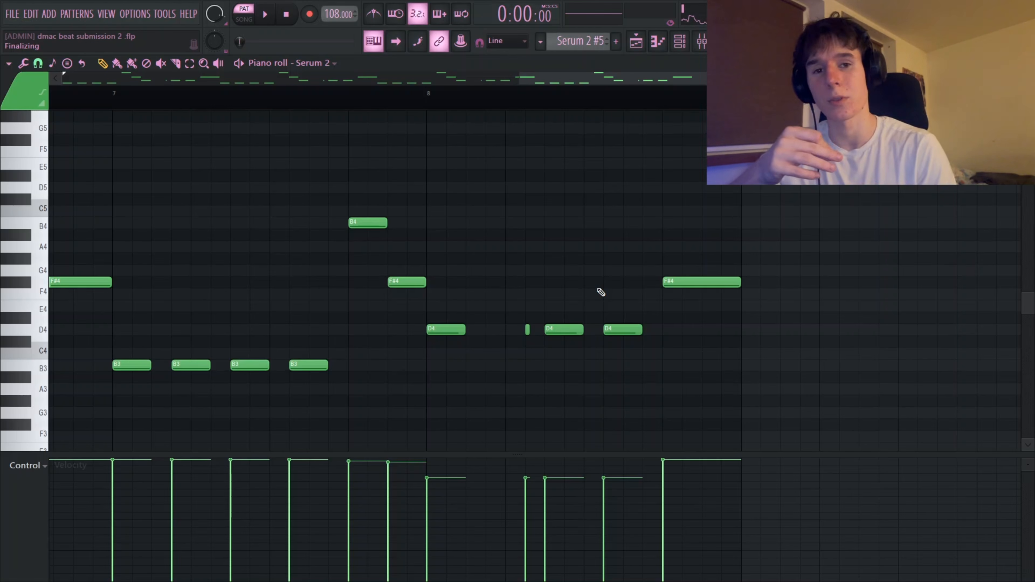
# - Move the last three D4 notes in bar 8 up to B4 while the pattern plays
pyautogui.press('space')
pyautogui.scroll(1, 606, 304)
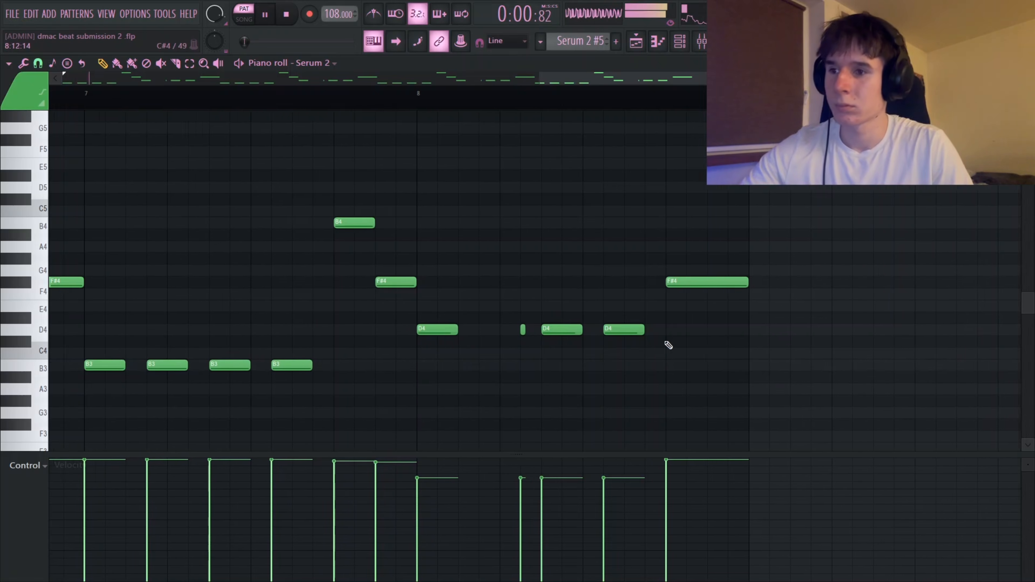
pyautogui.moveTo(674, 348); pyautogui.dragTo(562, 225)
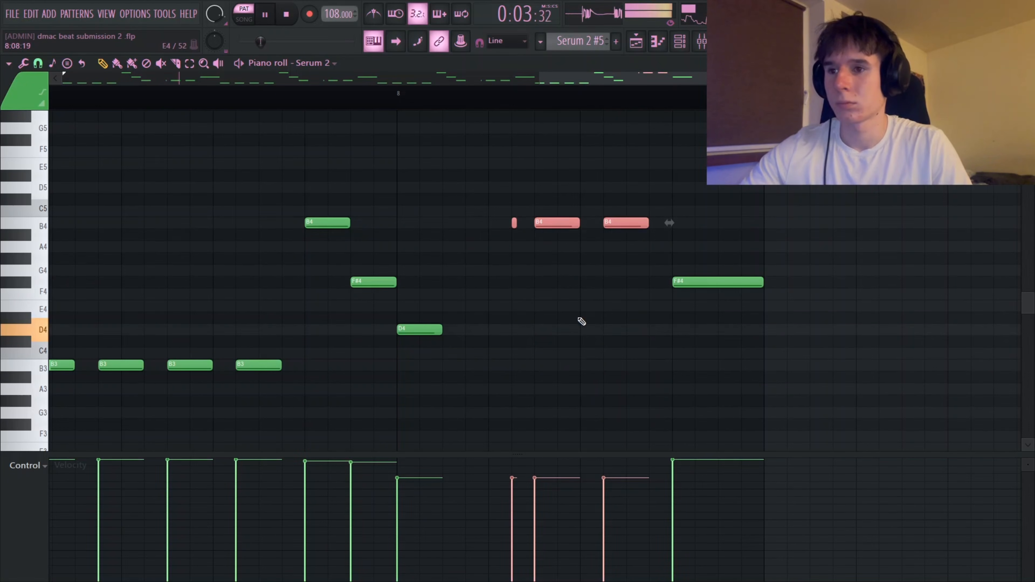
pyautogui.scroll(-2, 580, 322)
pyautogui.keyDown('ctrl'); pyautogui.click(675, 372); pyautogui.keyUp('ctrl')
pyautogui.scroll(-3, 666, 357)
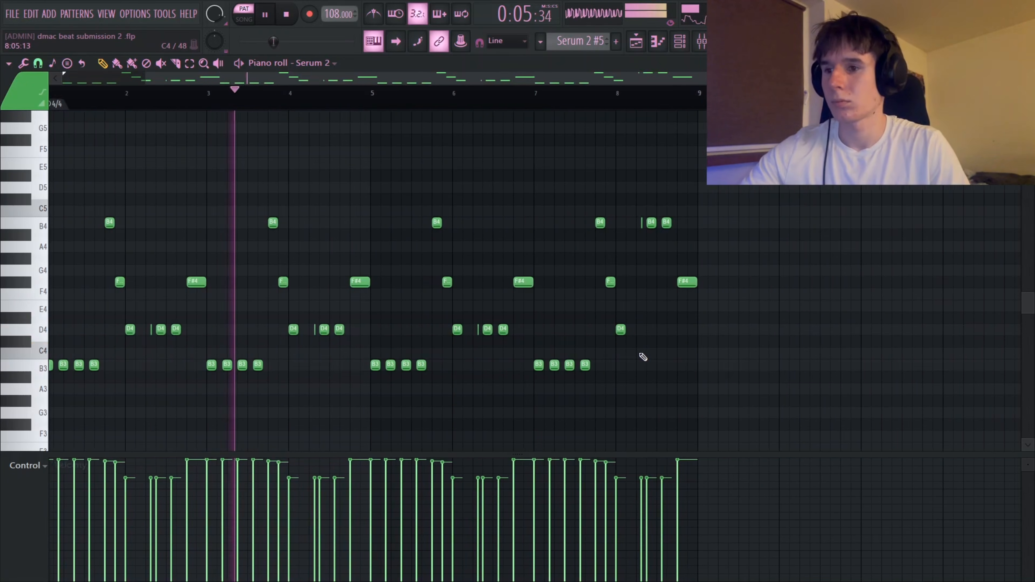
pyautogui.scroll(1, 639, 355)
pyautogui.press('space')
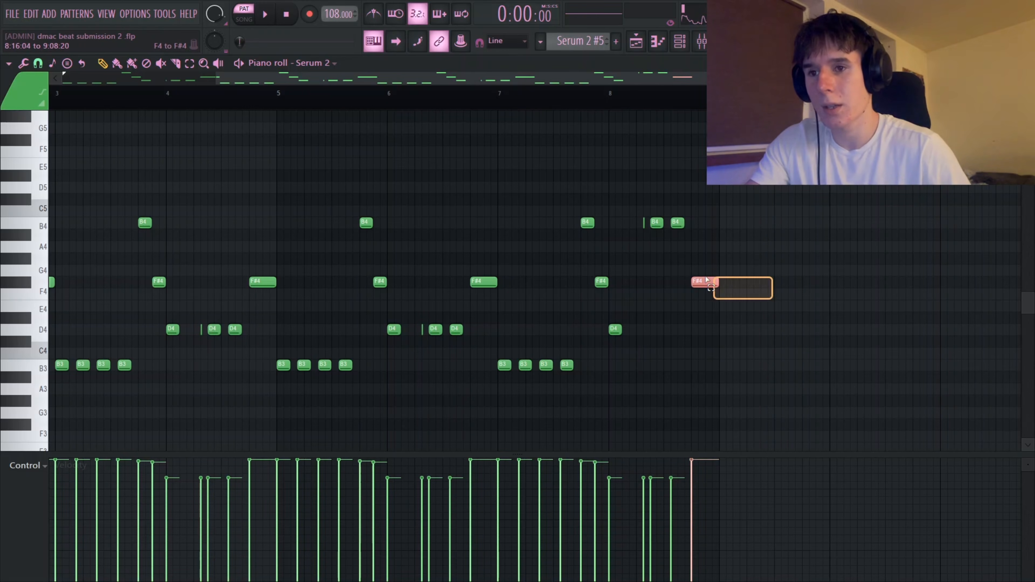
# - Raise the final F#4 note at the end of bar 8 by three semitones
pyautogui.hotkey('shift', 'Up')
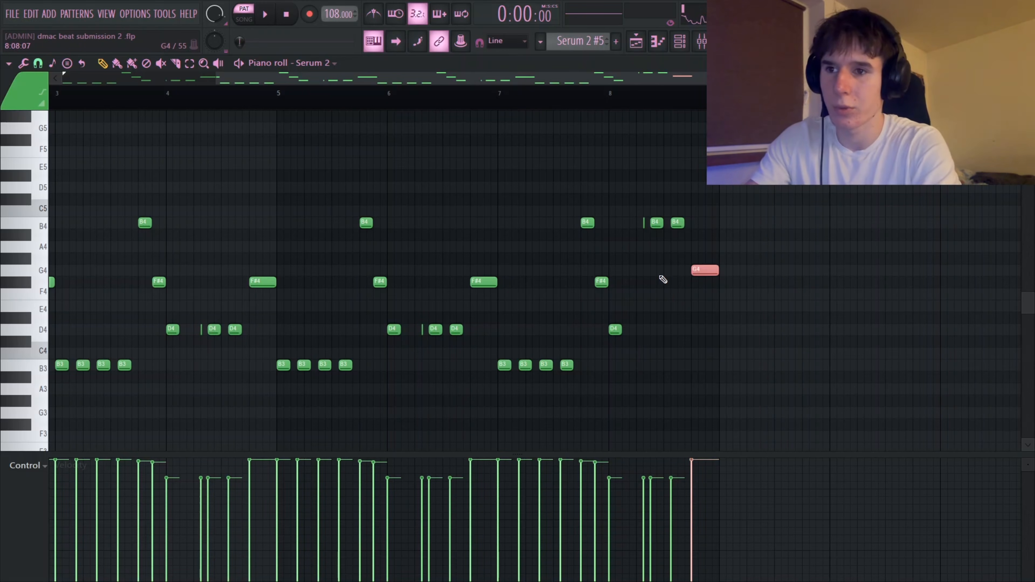
pyautogui.hotkey('shift', 'Up')
pyautogui.hotkey('shift', 'Up')
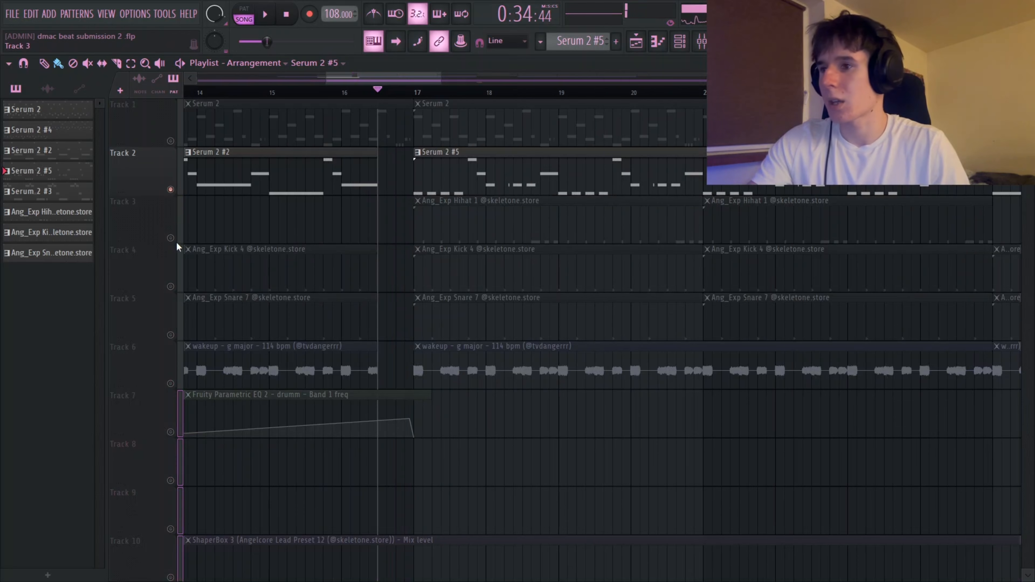
# - Unmute the hi-hat, kick and snare tracks (3 to 5) and play the song to hear them with the bass
pyautogui.click(176, 241)
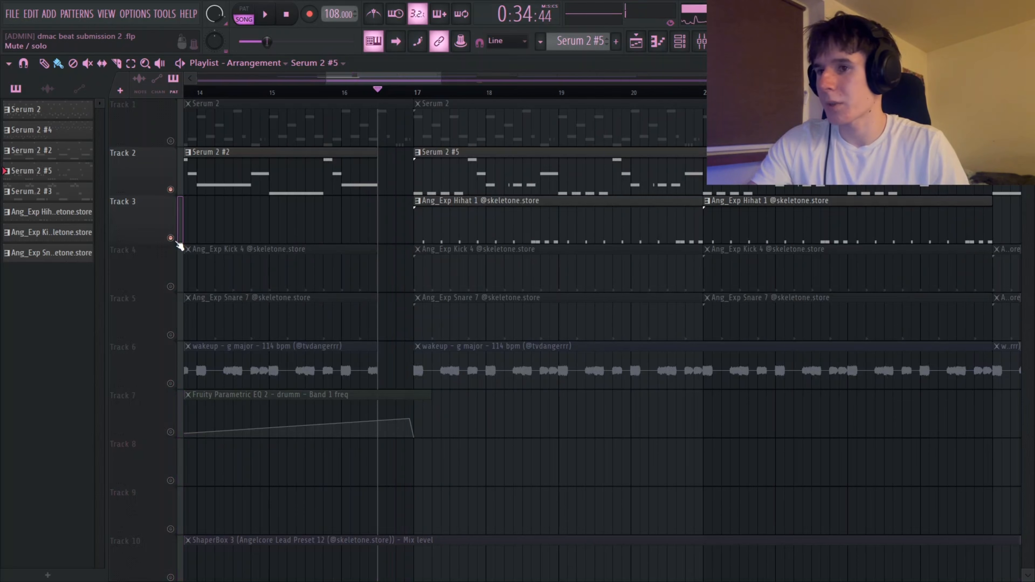
pyautogui.click(170, 286)
pyautogui.press('space')
pyautogui.click(171, 335)
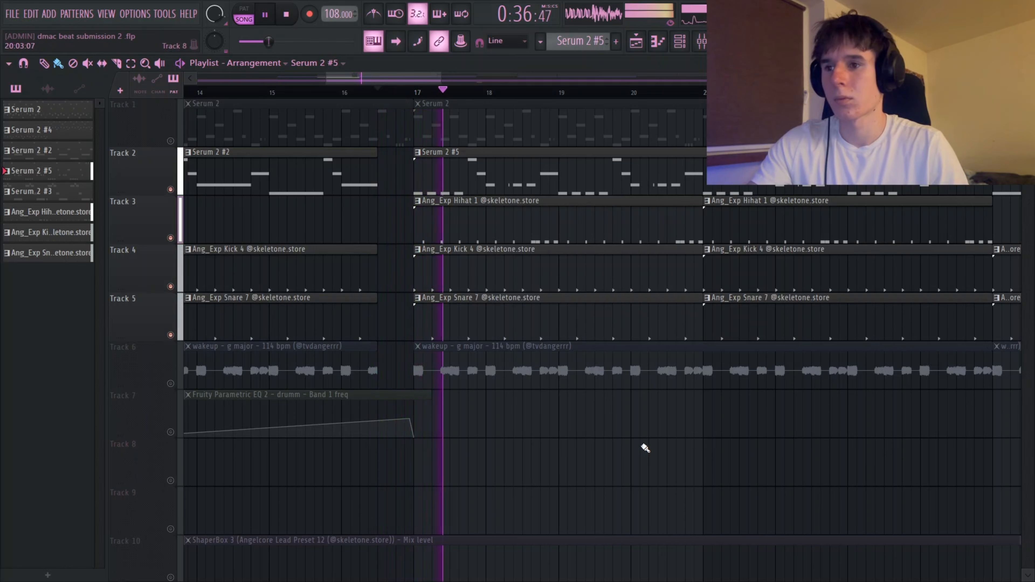
# - Open the mixer during playback and toggle solo on the drumm insert to check what it carries
pyautogui.click(691, 44)
pyautogui.click(701, 42)
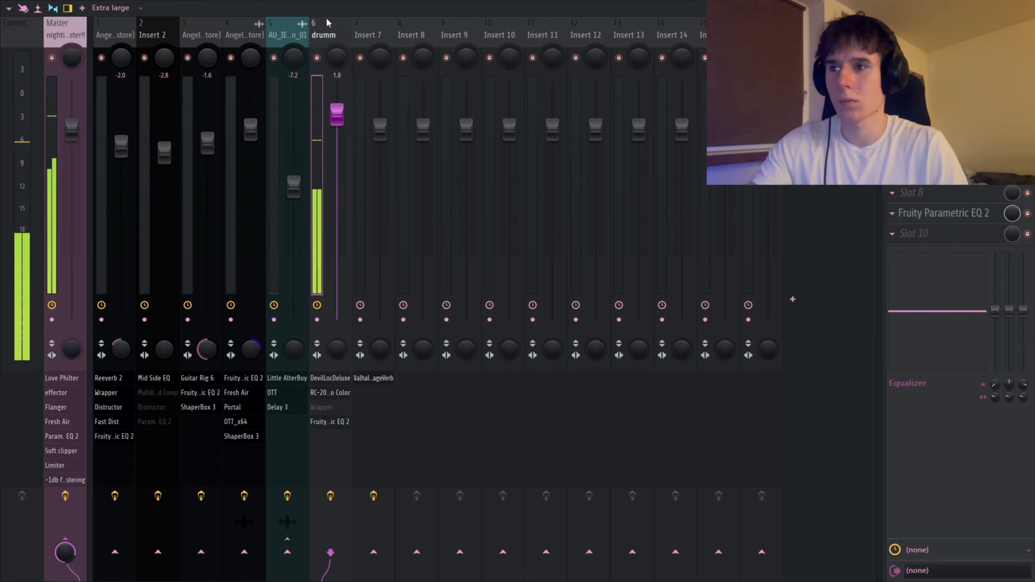
pyautogui.rightClick(317, 57)
pyautogui.rightClick(317, 57)
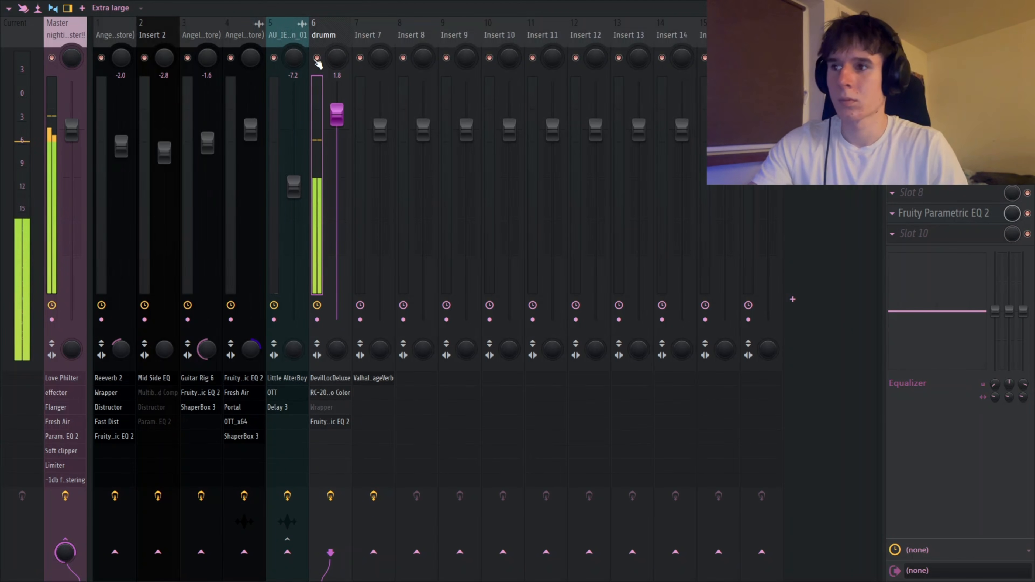
# - Assign the Serum 2 bass to its own mixer track and move it to insert 6, directly before the drumm track
pyautogui.press('F9')
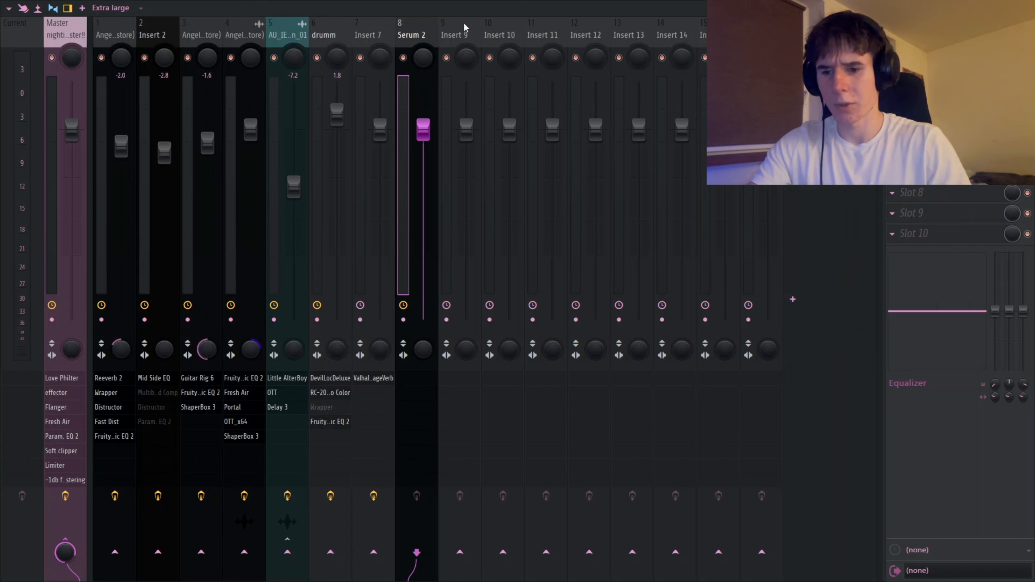
pyautogui.hotkey('alt', 'Right')
pyautogui.hotkey('alt', 'Right')
pyautogui.hotkey('alt', 'Right')
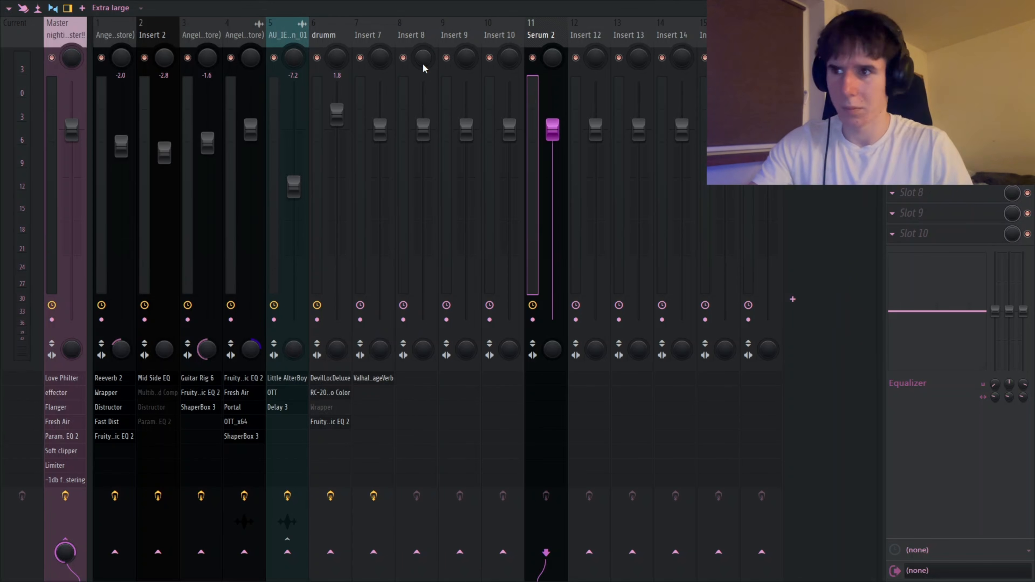
pyautogui.hotkey('alt', 'Left')
pyautogui.hotkey('alt', 'Left')
pyautogui.hotkey('alt', 'Left')
pyautogui.hotkey('alt', 'Left')
pyautogui.hotkey('alt', 'Left')
pyautogui.hotkey('alt', 'Left')
pyautogui.hotkey('alt', 'Right')
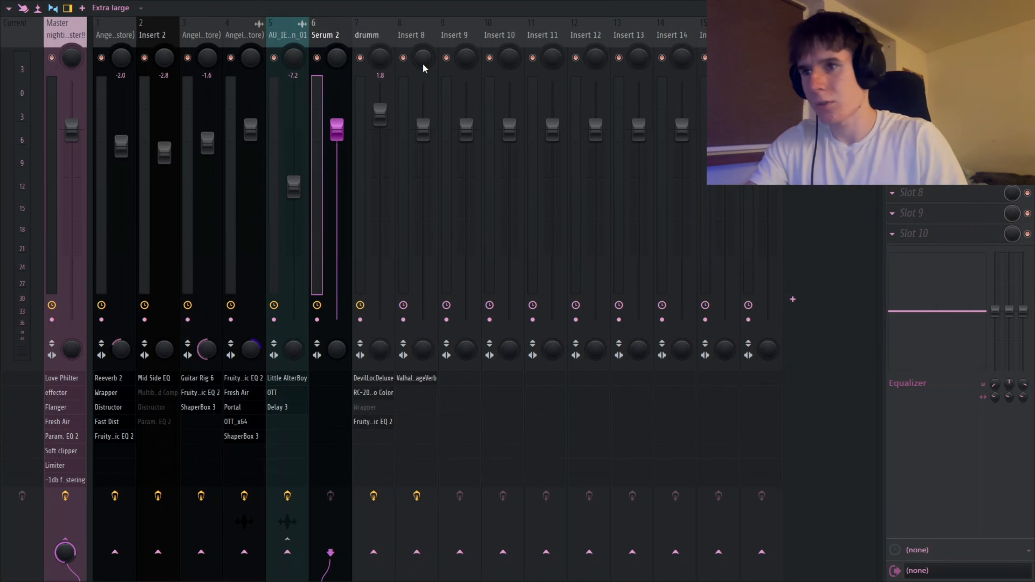
pyautogui.click(374, 39)
pyautogui.hotkey('alt', 'Right')
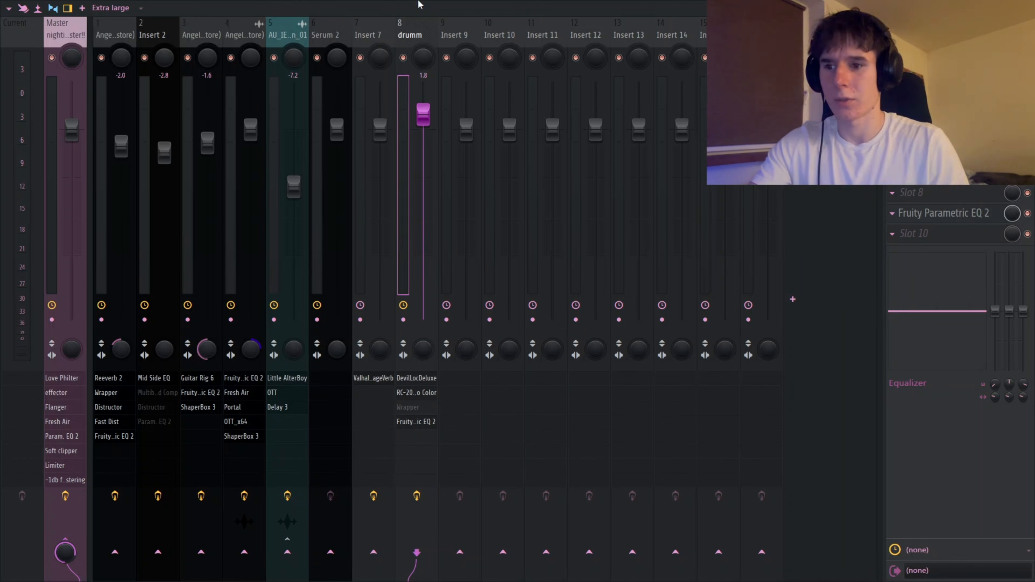
pyautogui.hotkey('alt', 'Left')
# - Assign the three drum channels to mixer inserts 10 to 12 and route those inserts only to the drumm track
pyautogui.press('F9')
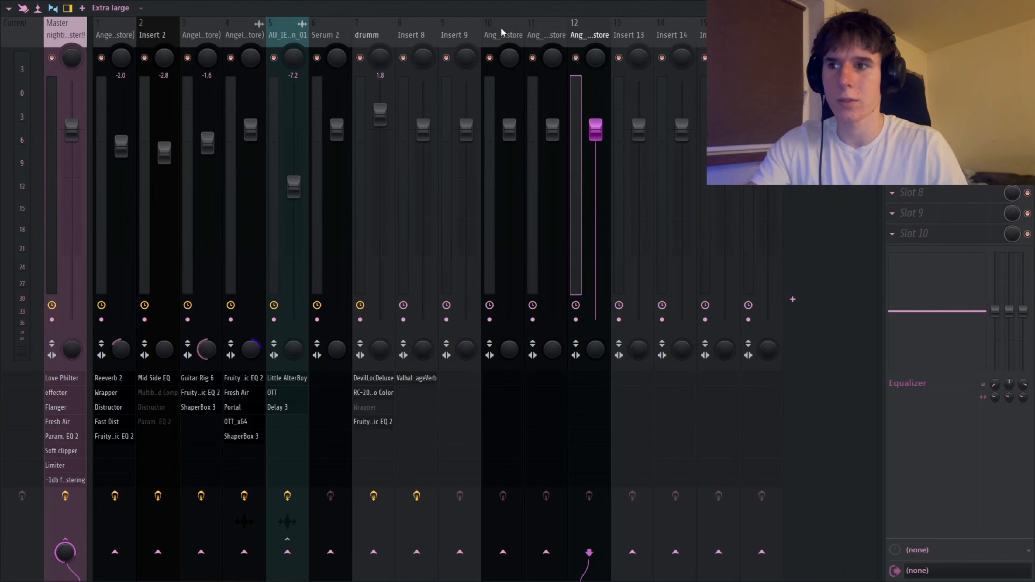
pyautogui.keyDown('shift'); pyautogui.click(502, 30); pyautogui.keyUp('shift')
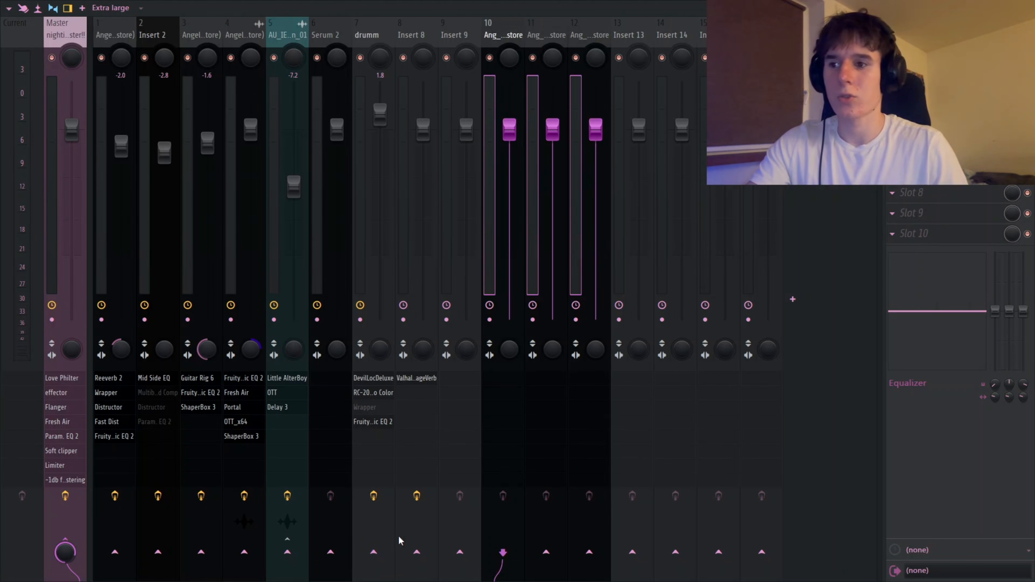
pyautogui.rightClick(374, 555)
pyautogui.click(423, 538)
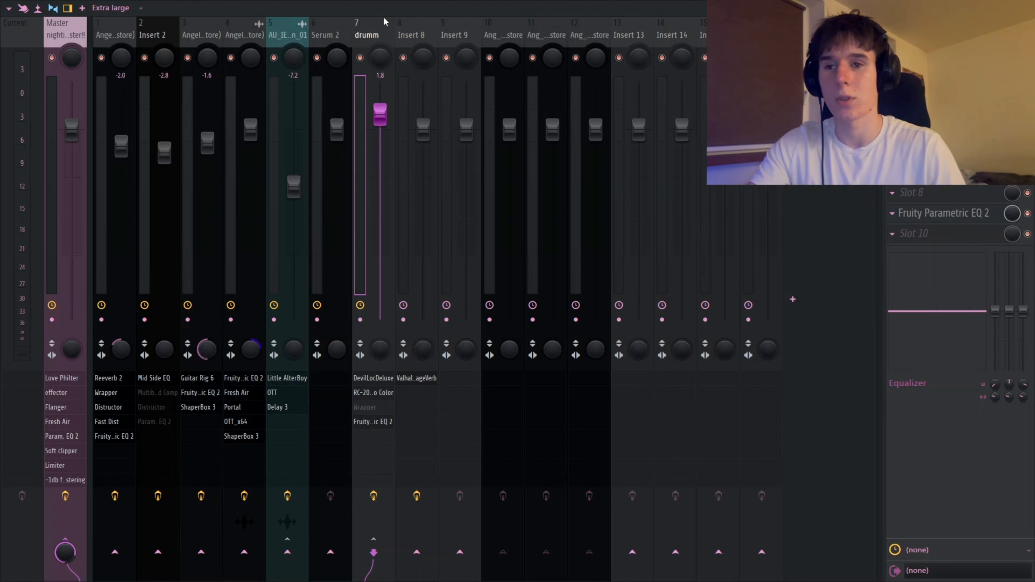
# - Add Fruity Peak Controller to the kick on insert 11 and load its sidechain 100% preset
pyautogui.click(558, 51)
pyautogui.click(892, 48)
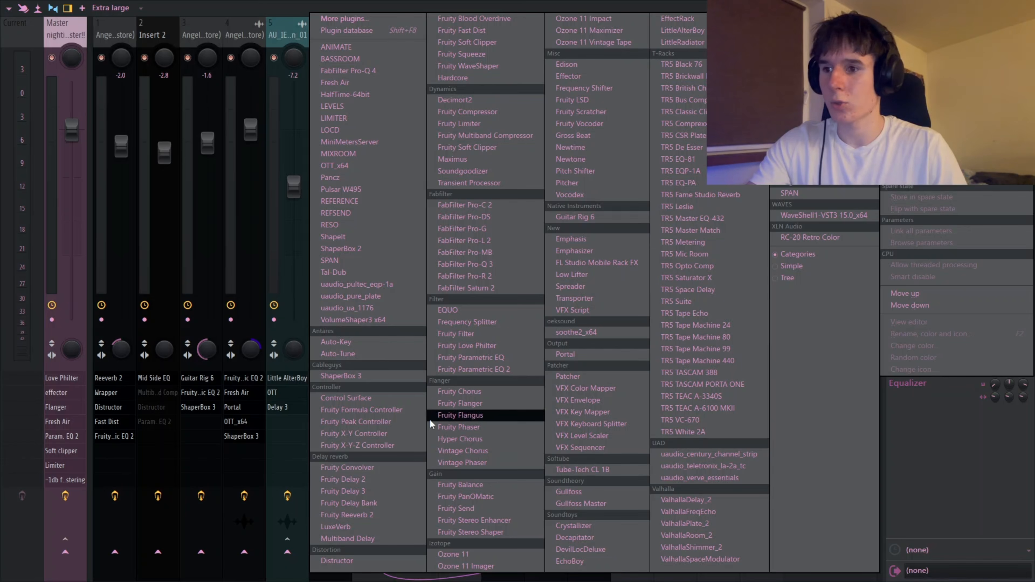
pyautogui.click(408, 427)
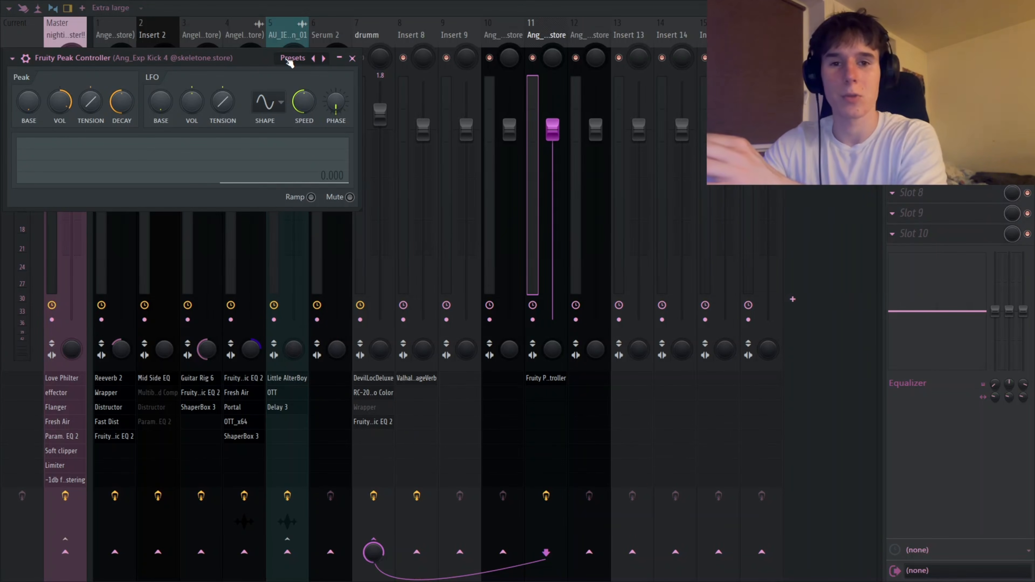
pyautogui.click(352, 58)
pyautogui.click(291, 58)
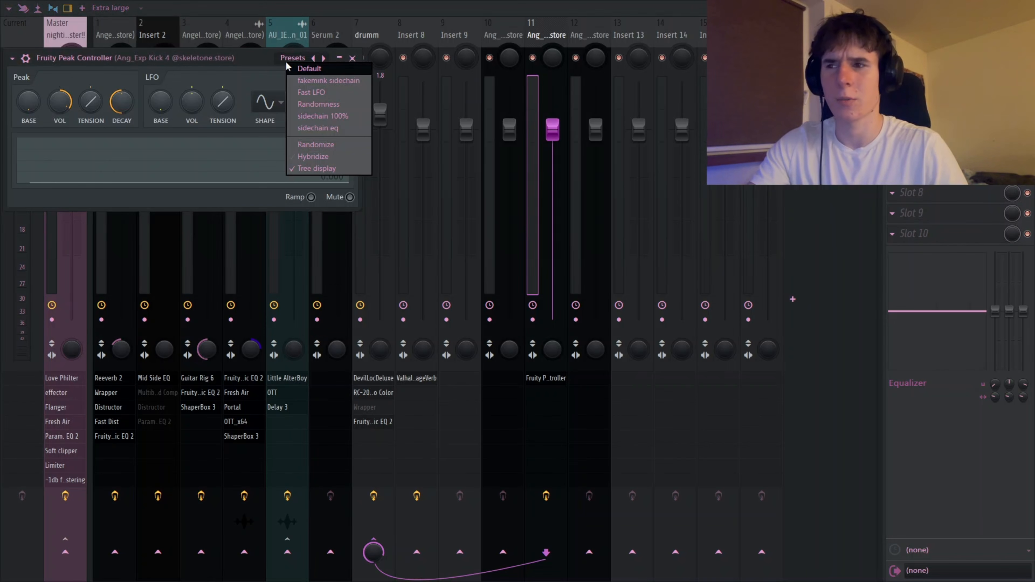
pyautogui.click(321, 82)
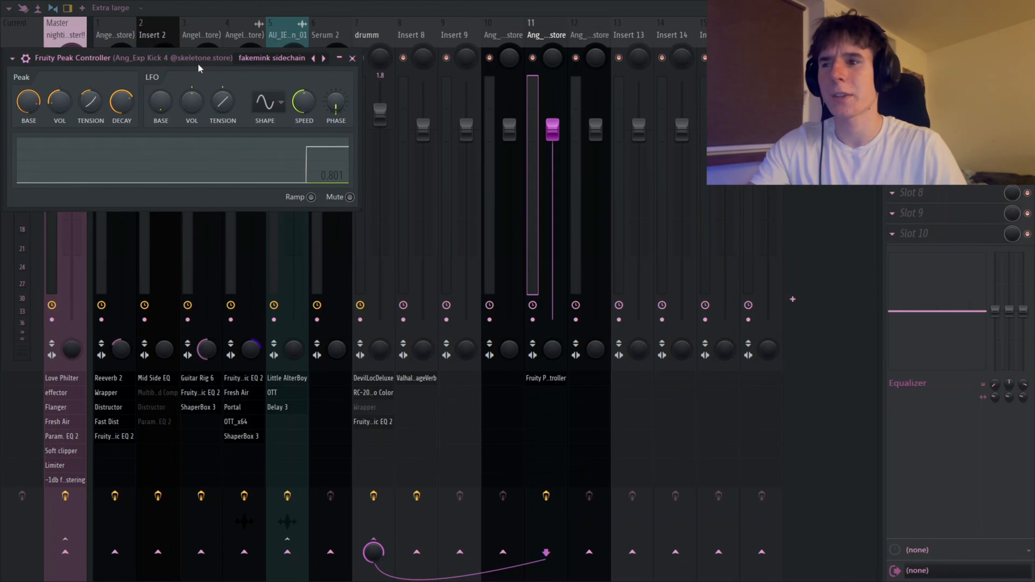
pyautogui.moveTo(200, 68); pyautogui.dragTo(469, 77)
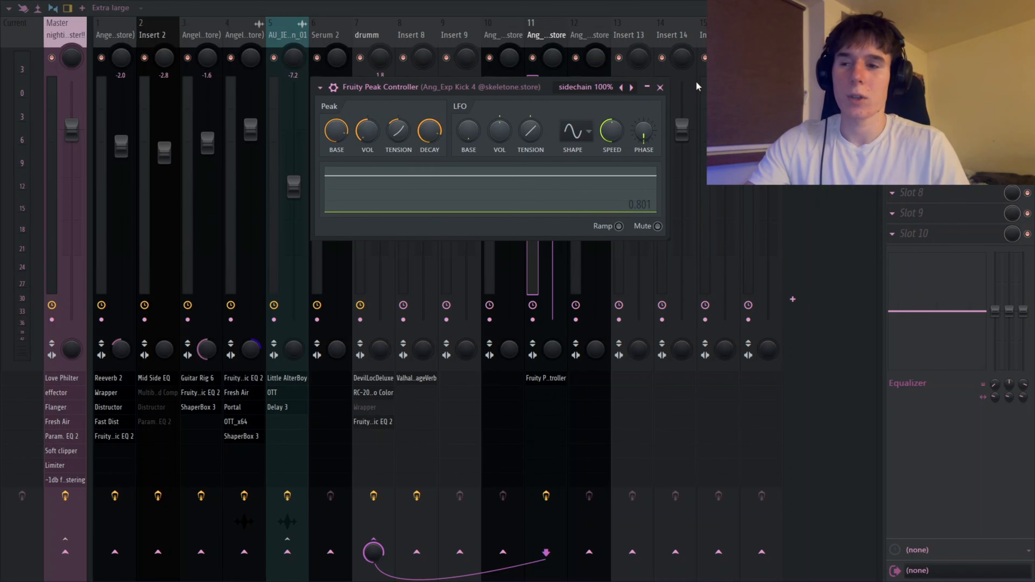
pyautogui.click(660, 87)
# - Add a Fruity Balance effect to the Serum 2 mixer track
pyautogui.click(324, 40)
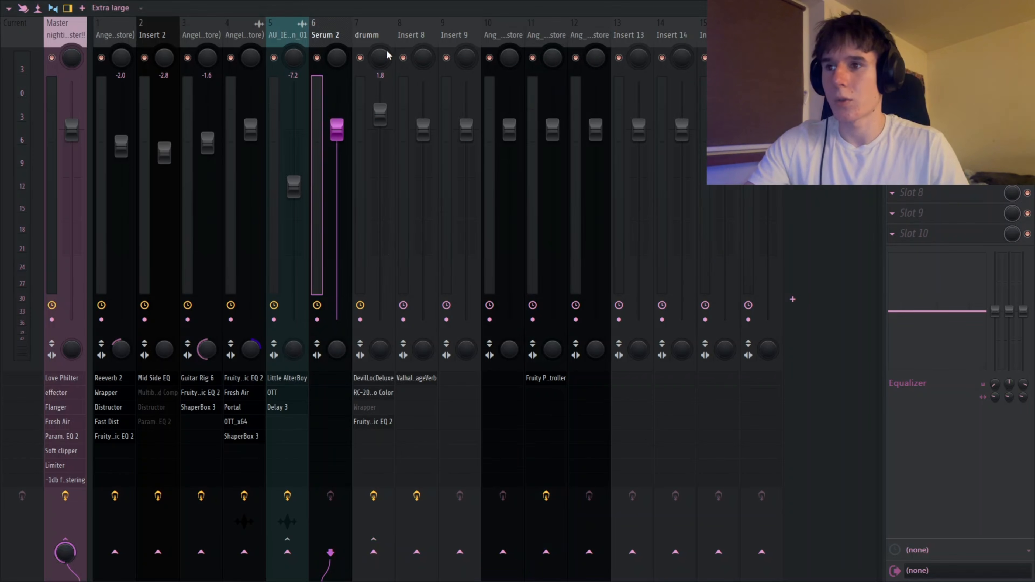
pyautogui.click(893, 48)
pyautogui.click(469, 484)
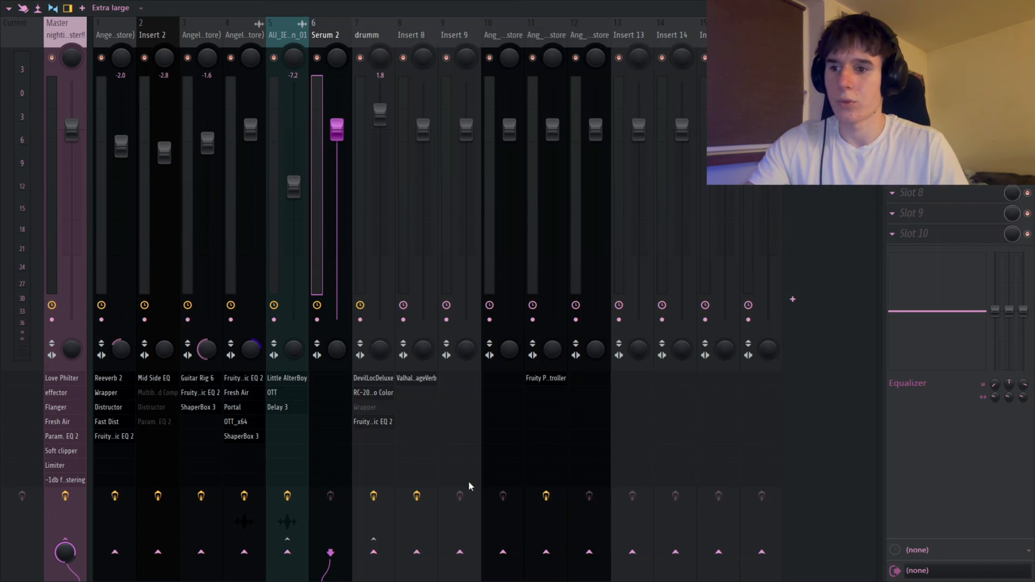
# - Link the Fruity Balance volume to the internal controller Fruity Peak Controller - Peak with the default input mapping
pyautogui.rightClick(159, 147)
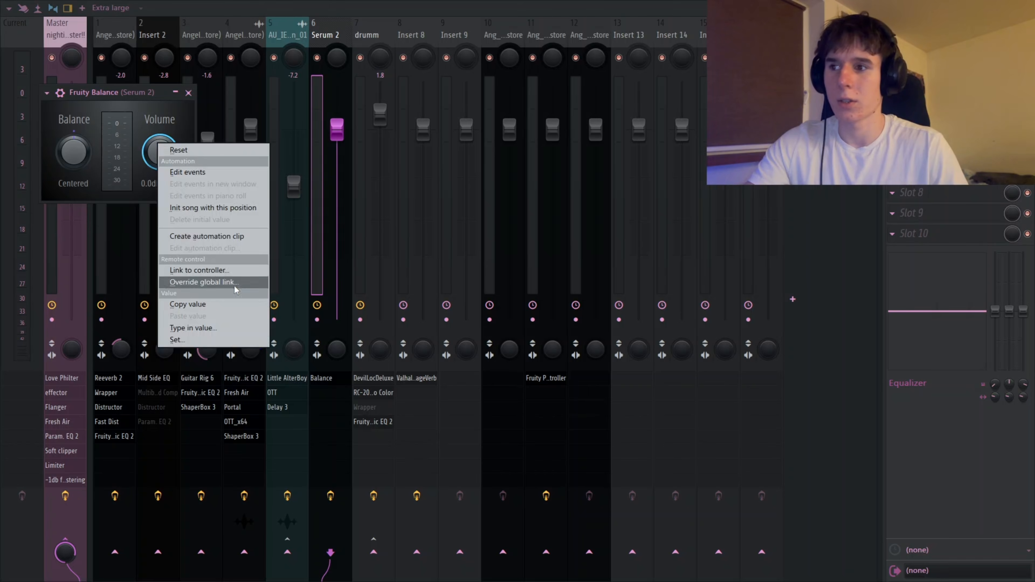
pyautogui.click(184, 271)
pyautogui.click(461, 278)
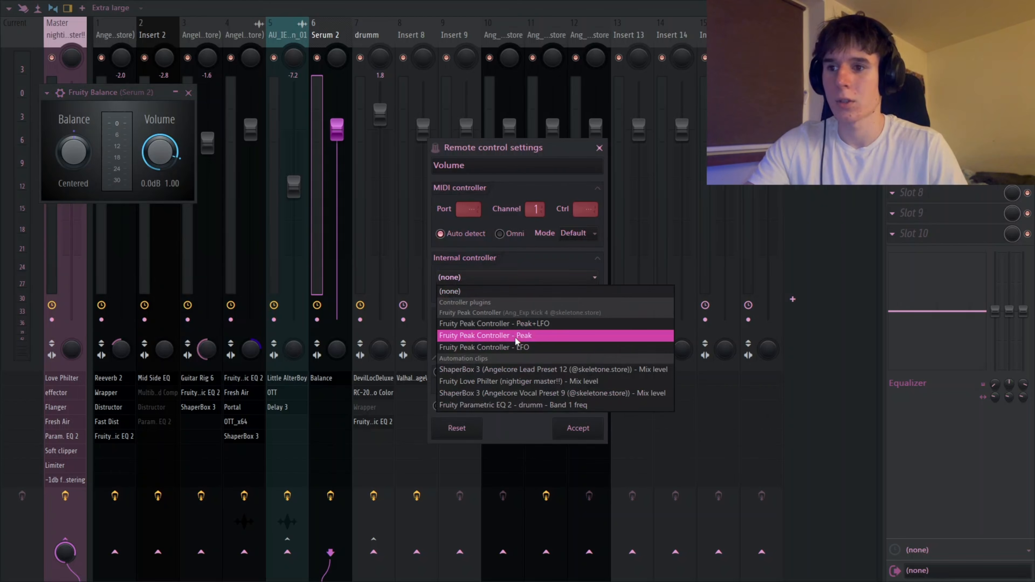
pyautogui.click(517, 338)
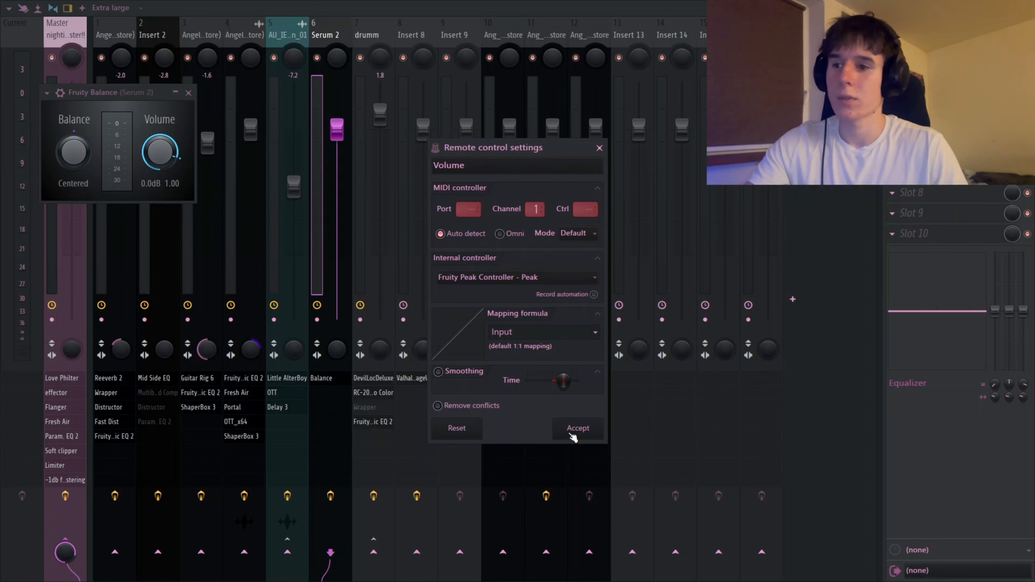
pyautogui.click(575, 429)
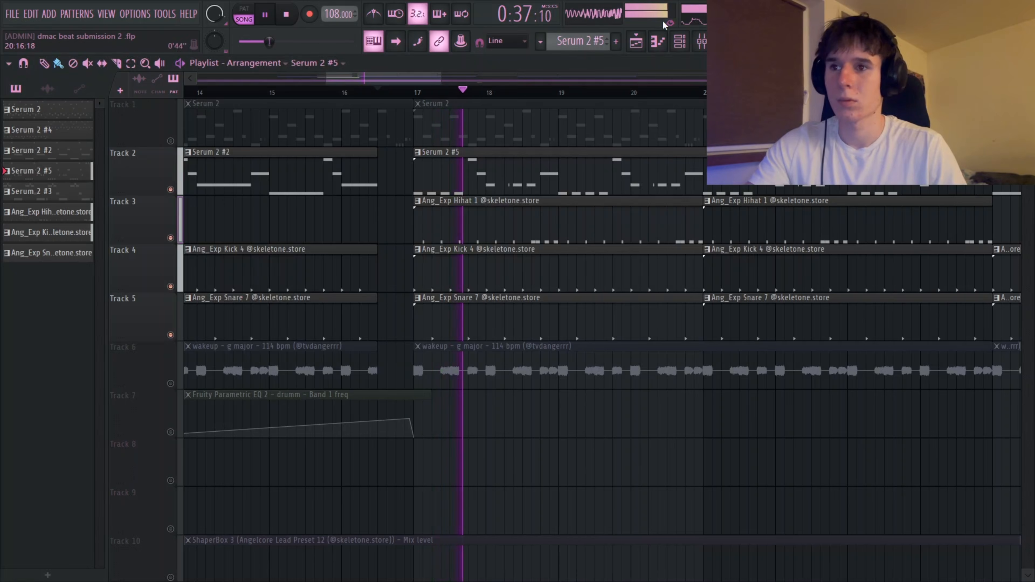
# - During playback, raise insert 11 to 2.7 and insert 12 to 1.0, and send inserts 10 and 12 to the Valhalla reverb on insert 8
pyautogui.click(701, 42)
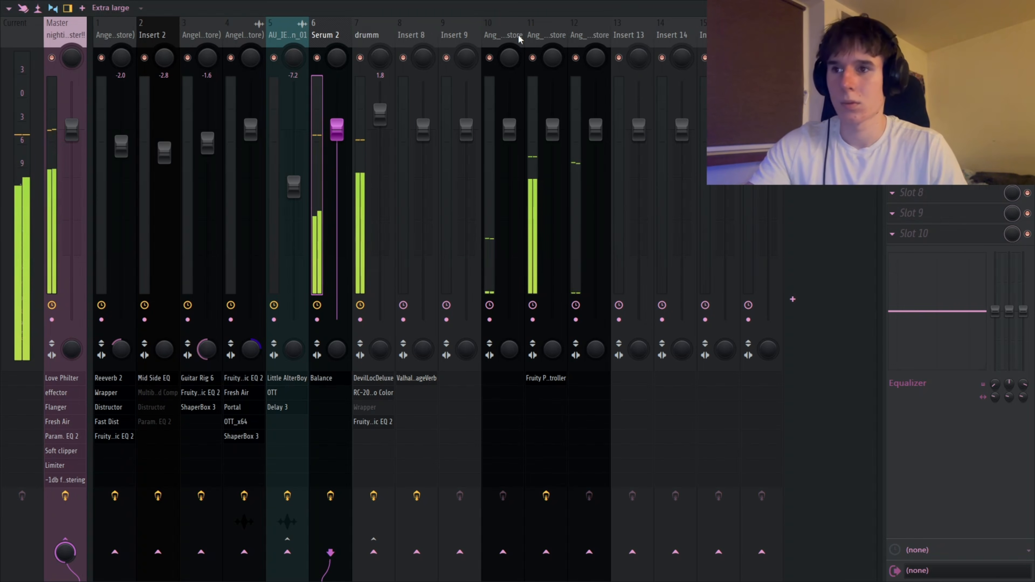
pyautogui.click(556, 43)
pyautogui.moveTo(552, 130); pyautogui.dragTo(596, 121)
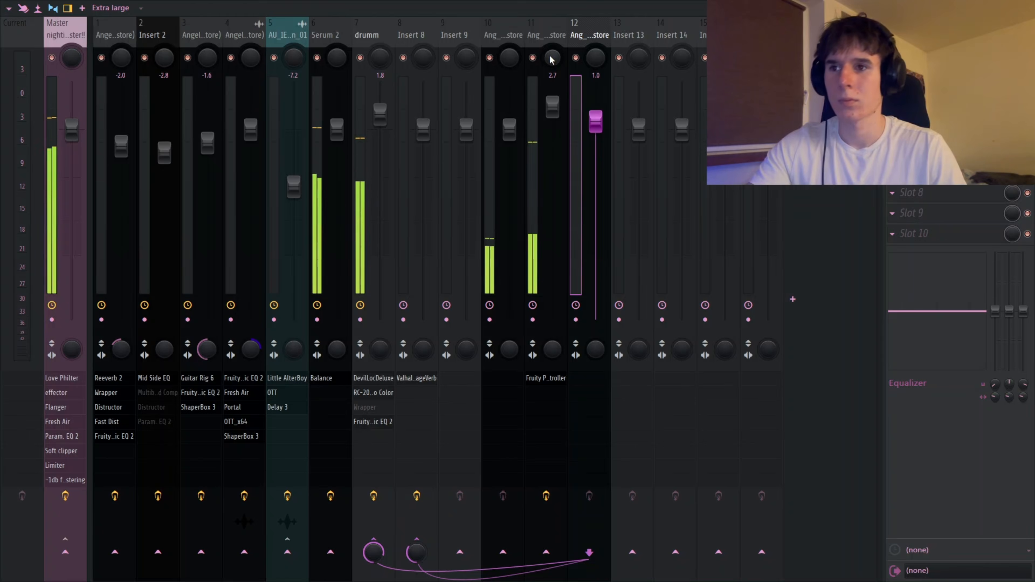
pyautogui.click(504, 35)
pyautogui.click(420, 560)
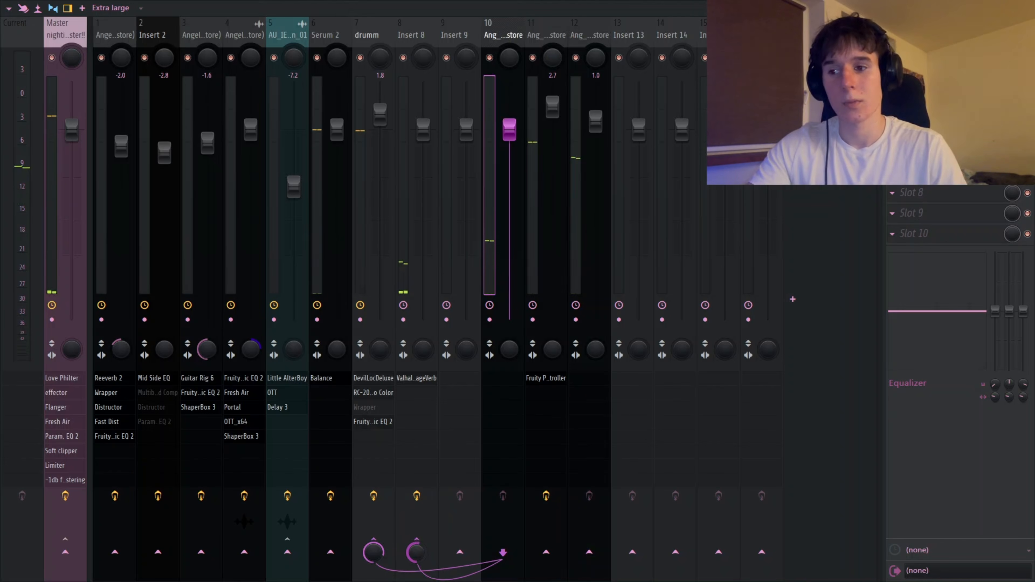
# - Lower insert 10 to -5.8, cut its low EQ band fully, and start playback
pyautogui.moveTo(515, 133); pyautogui.dragTo(512, 179)
pyautogui.moveTo(995, 310); pyautogui.dragTo(995, 375)
pyautogui.press('space')
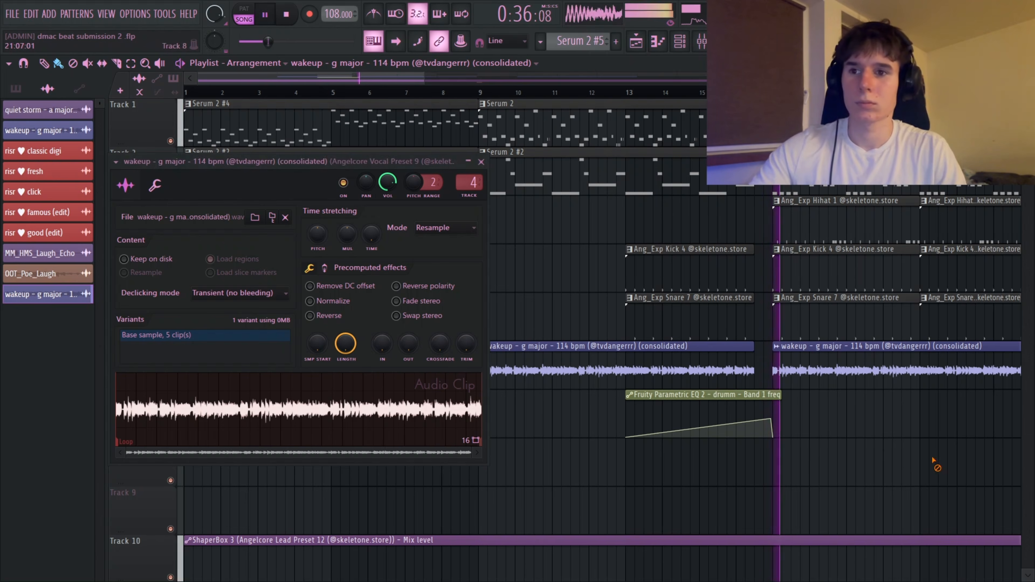
# - Close the vocal clip's settings and add ShaperBox 3 ahead of Reeverb 2 on insert 1 with a 1/4-synced sidechain volume curve
pyautogui.scroll(-1, 935, 464)
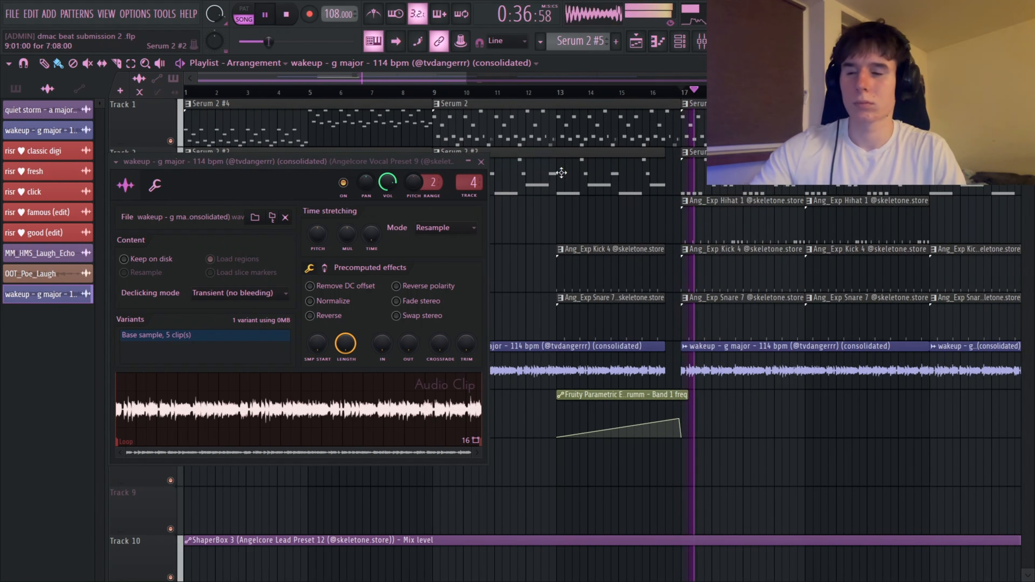
pyautogui.click(481, 161)
pyautogui.scroll(2, 767, 424)
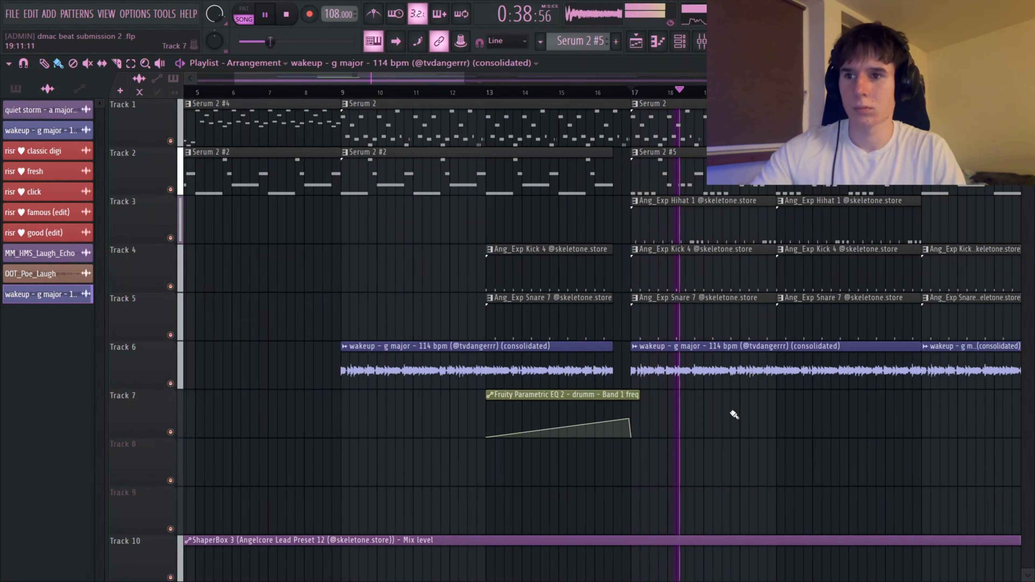
pyautogui.scroll(3, 693, 408)
pyautogui.scroll(-3, 699, 415)
pyautogui.moveTo(700, 416); pyautogui.dragTo(638, 412)
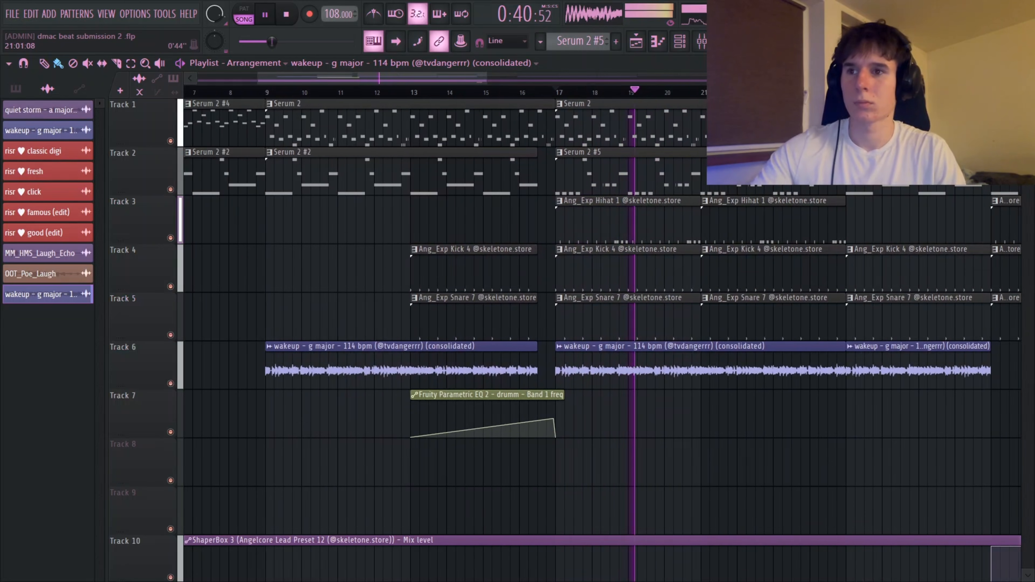
pyautogui.click(701, 41)
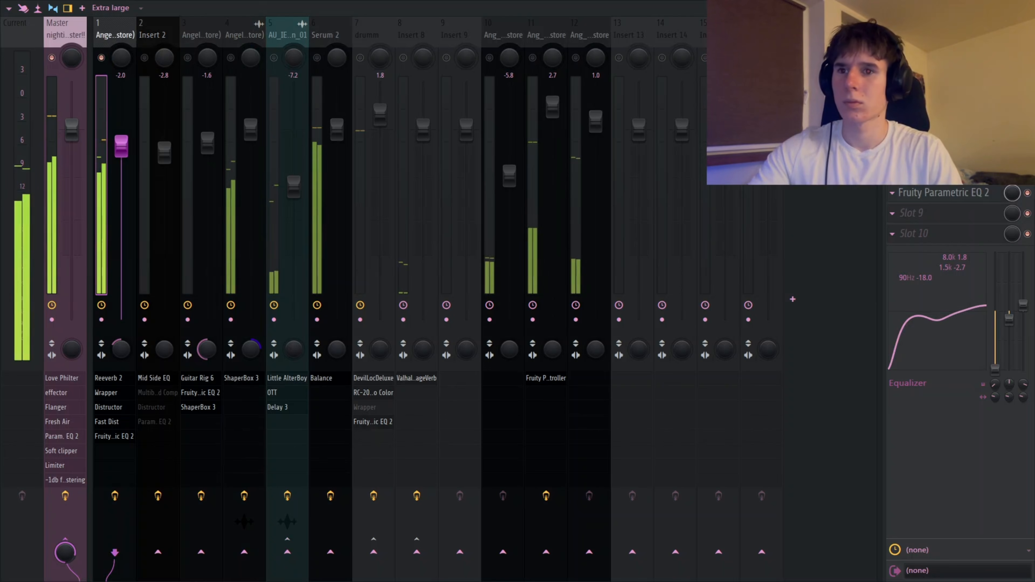
pyautogui.click(892, 132)
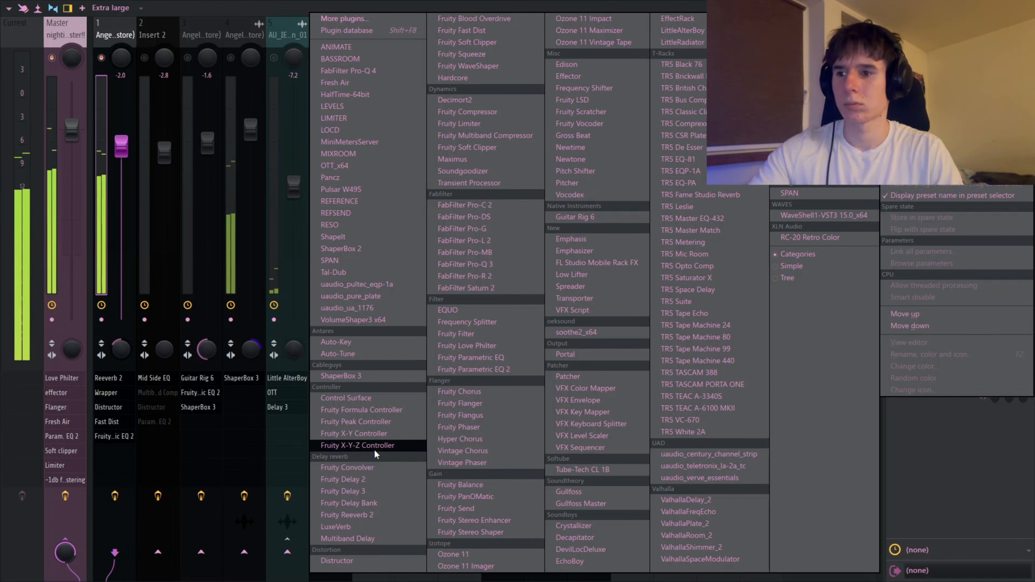
pyautogui.click(382, 378)
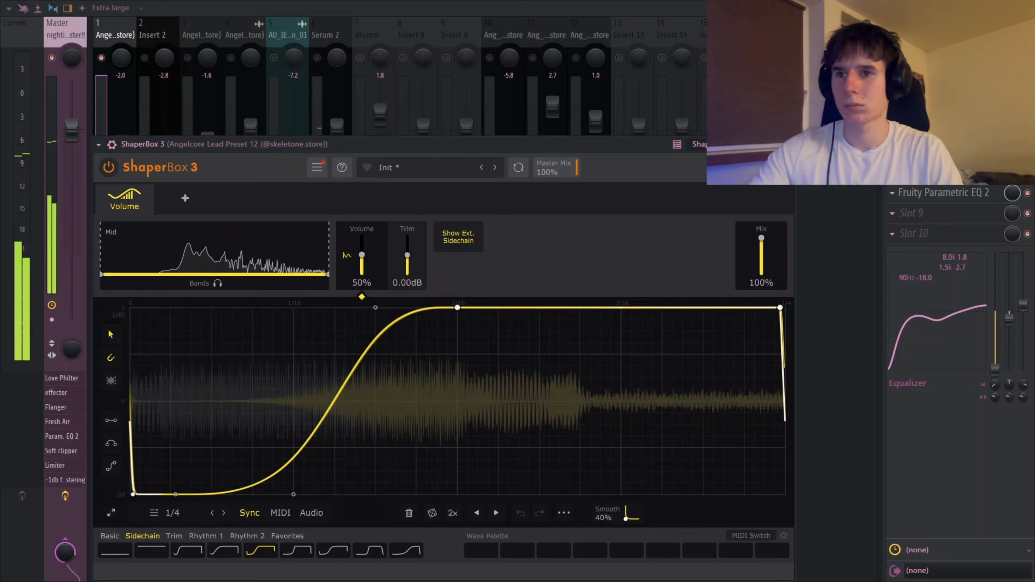
pyautogui.click(788, 144)
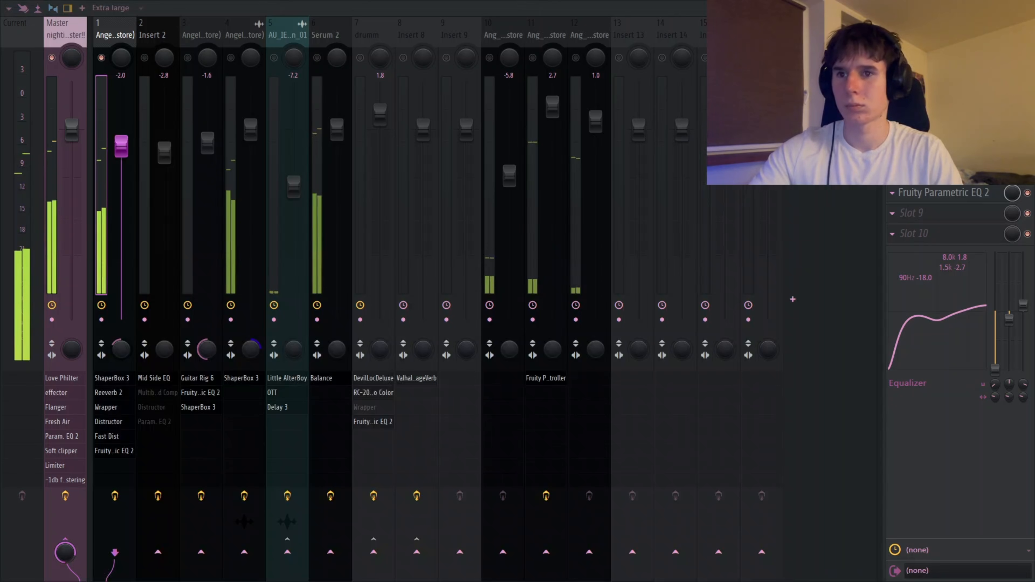
# - Automate the new ShaperBox 3 mix level so it stays at zero until bar 17 and is full from there on
pyautogui.rightClick(1012, 91)
pyautogui.click(978, 177)
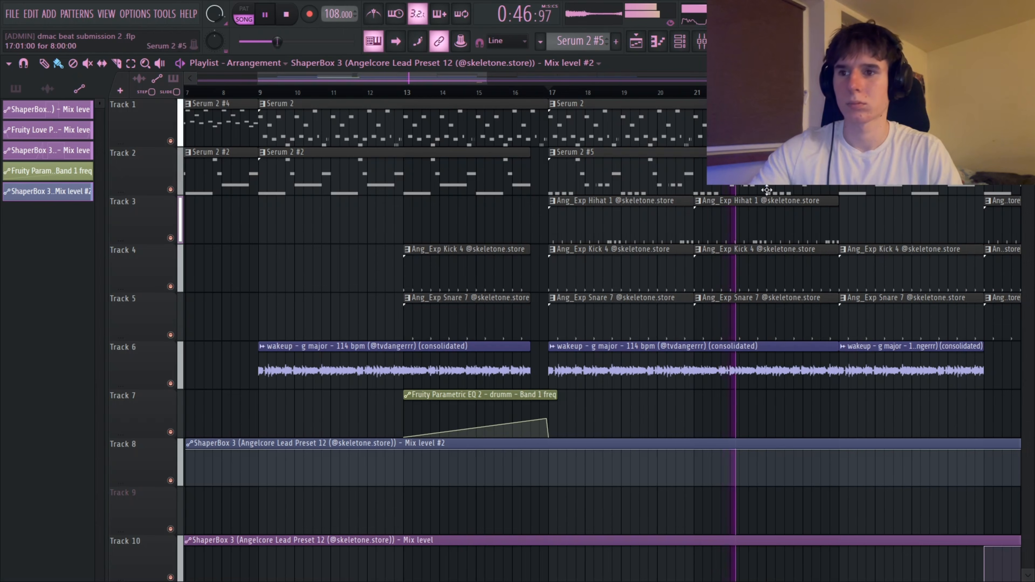
pyautogui.press('space')
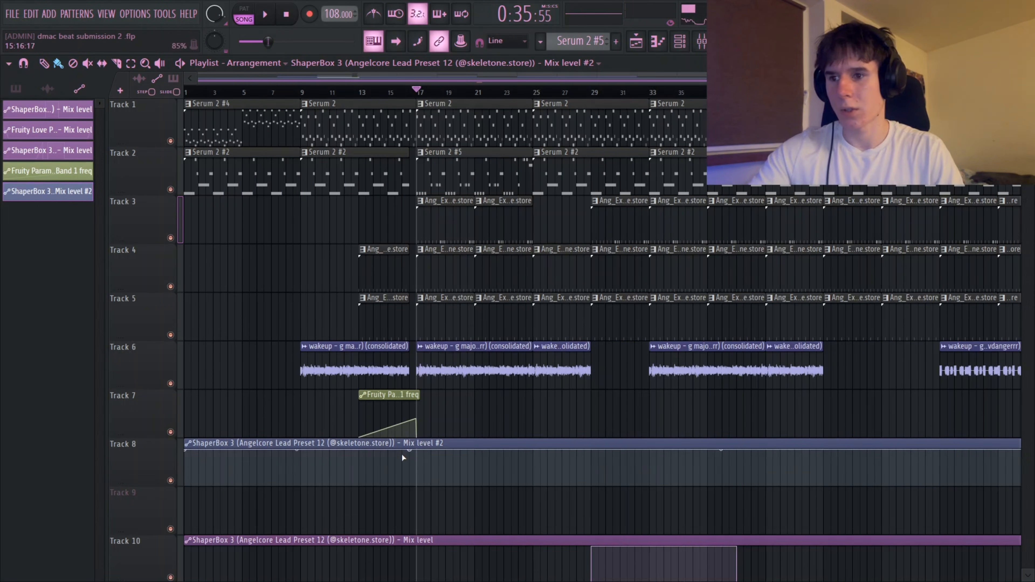
pyautogui.moveTo(422, 448); pyautogui.dragTo(427, 511)
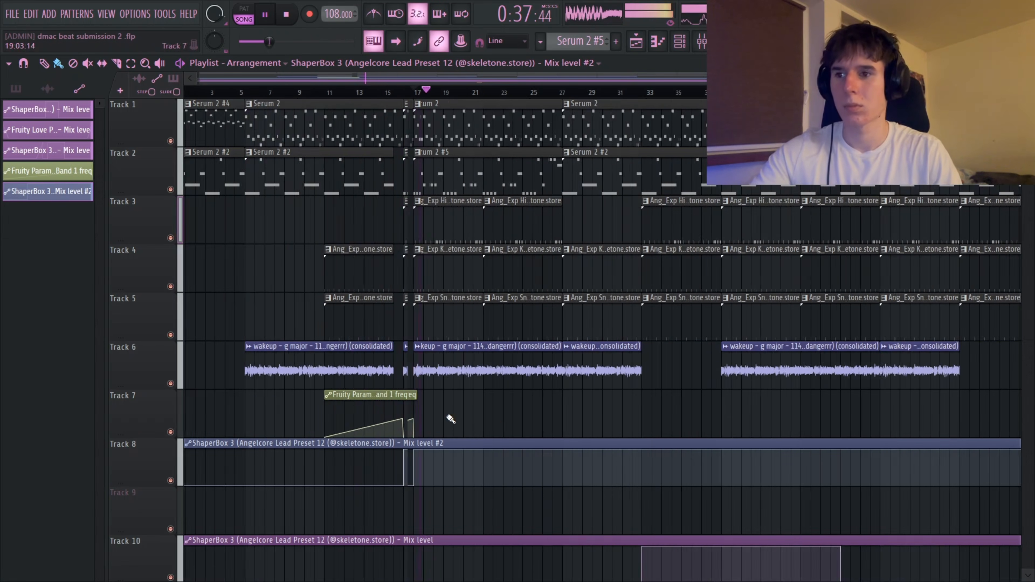
# - Play back the section from bar 17 and check how the arrangement sounds with the ShaperBox 3 automation
pyautogui.scroll(-2, 454, 421)
pyautogui.scroll(7, 460, 422)
pyautogui.scroll(-3, 462, 407)
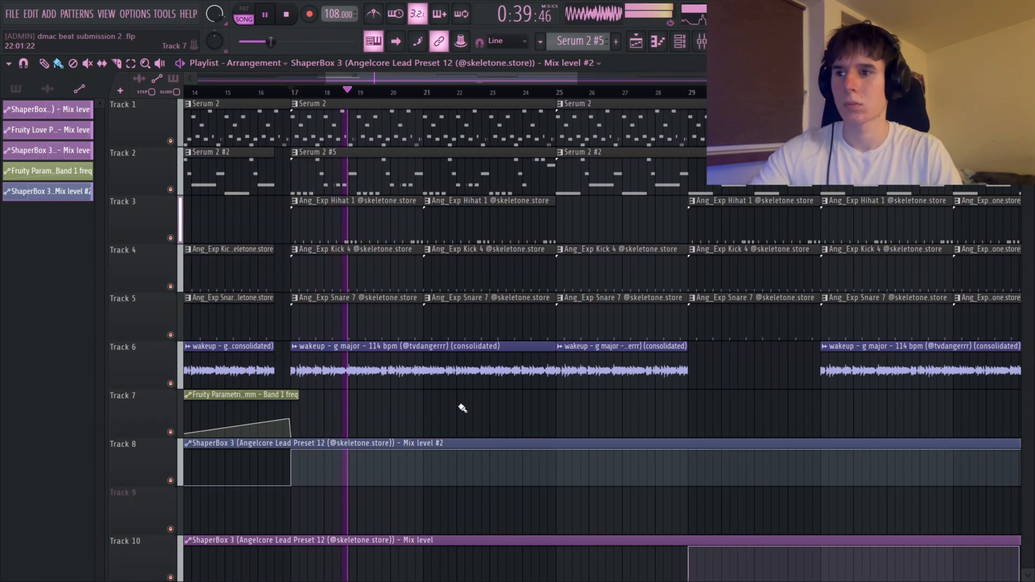
pyautogui.scroll(5, 424, 396)
pyautogui.scroll(-5, 426, 394)
pyautogui.scroll(4, 560, 433)
pyautogui.scroll(-3, 656, 407)
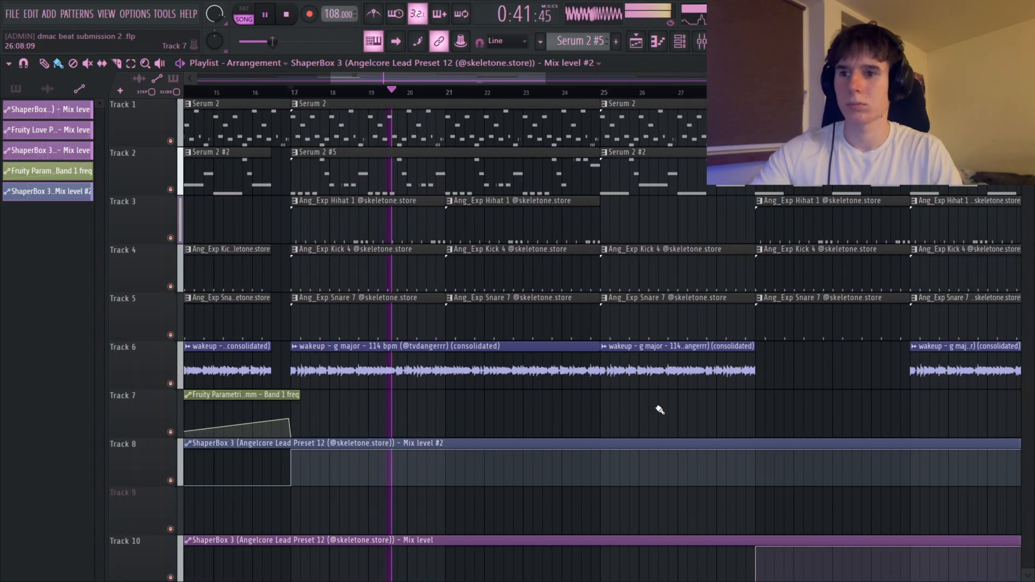
pyautogui.scroll(-1, 660, 410)
# - Play from around bar 24 and replace the Serum 2 #2 clip at bar 25 with a copy of Serum 2 #5
pyautogui.click(589, 84)
pyautogui.scroll(6, 629, 398)
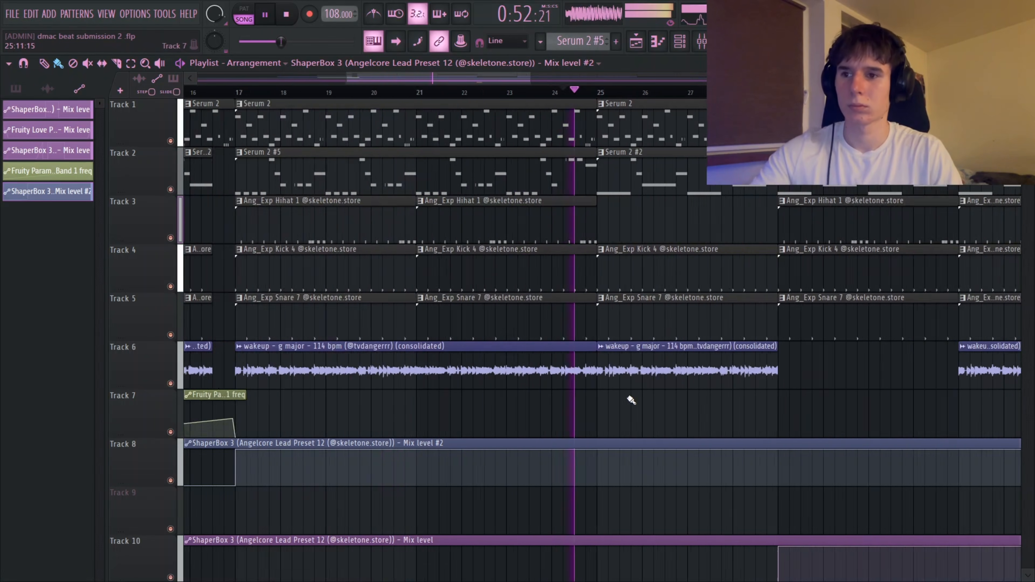
pyautogui.scroll(-4, 546, 416)
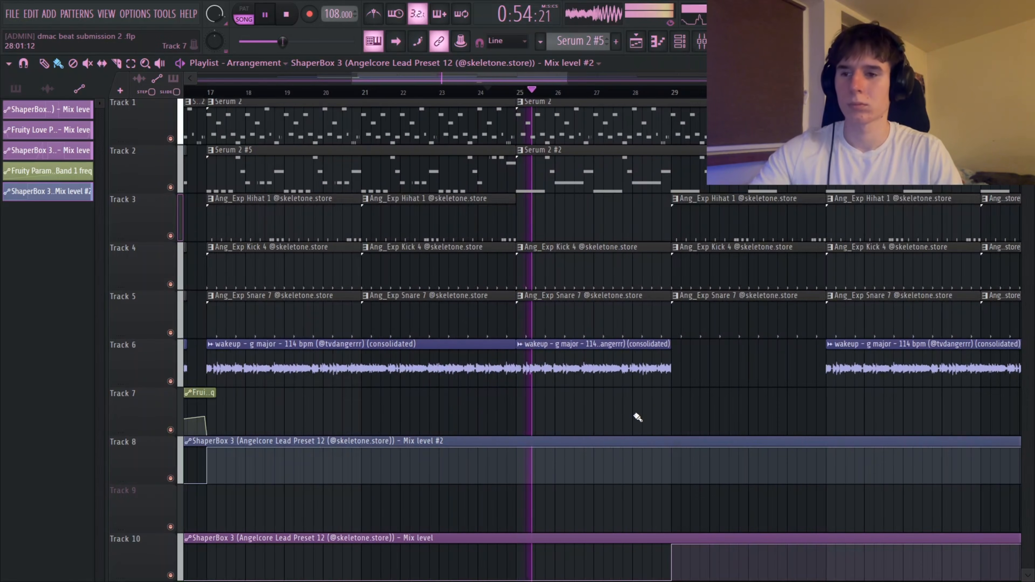
pyautogui.rightClick(566, 182)
pyautogui.keyDown('shift'); pyautogui.click(504, 185); pyautogui.keyUp('shift')
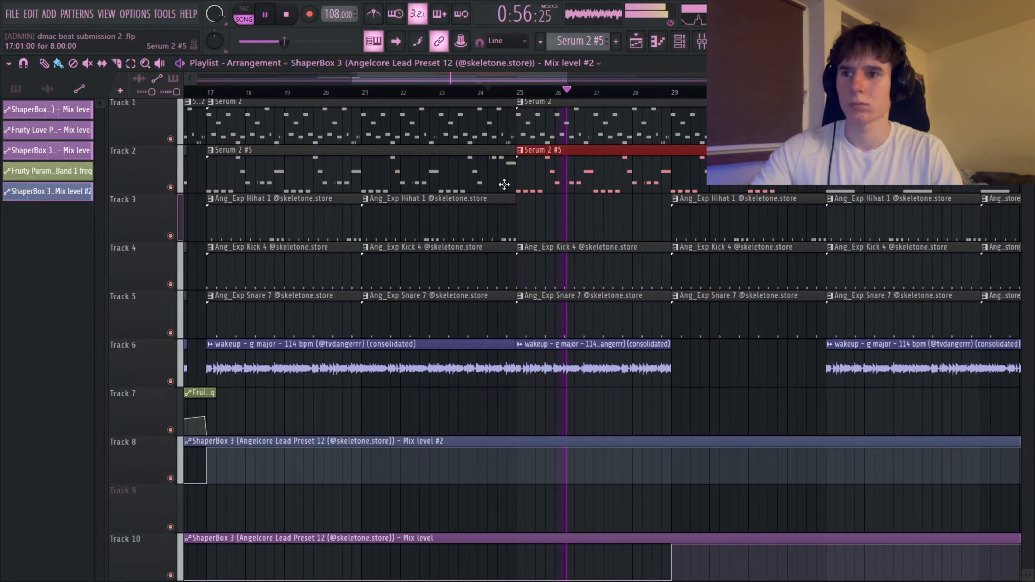
# - Lower the Serum 2 mixer track to -2.9 and return to the playlist
pyautogui.click(701, 40)
pyautogui.moveTo(335, 134); pyautogui.dragTo(335, 159)
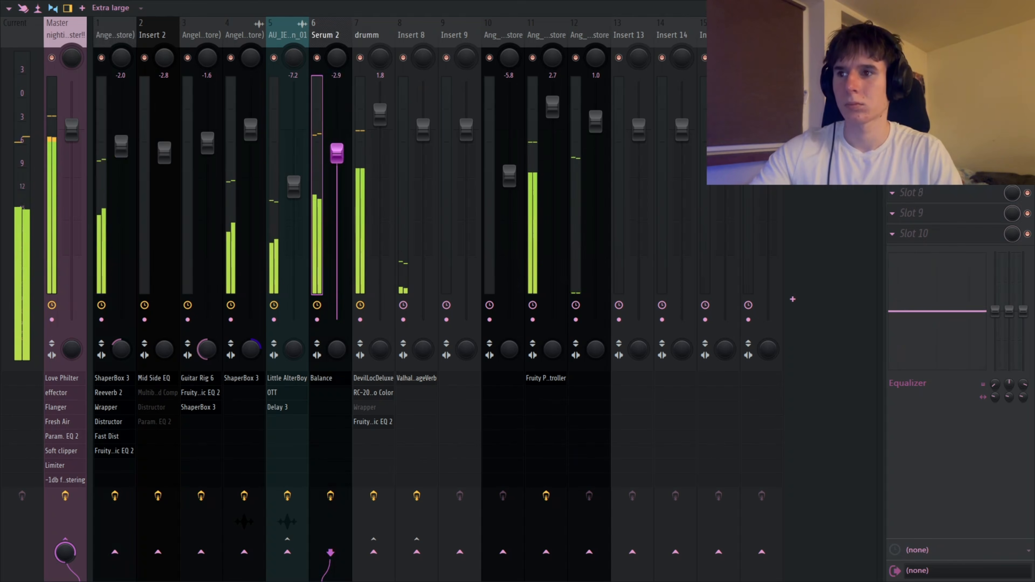
pyautogui.press('F9')
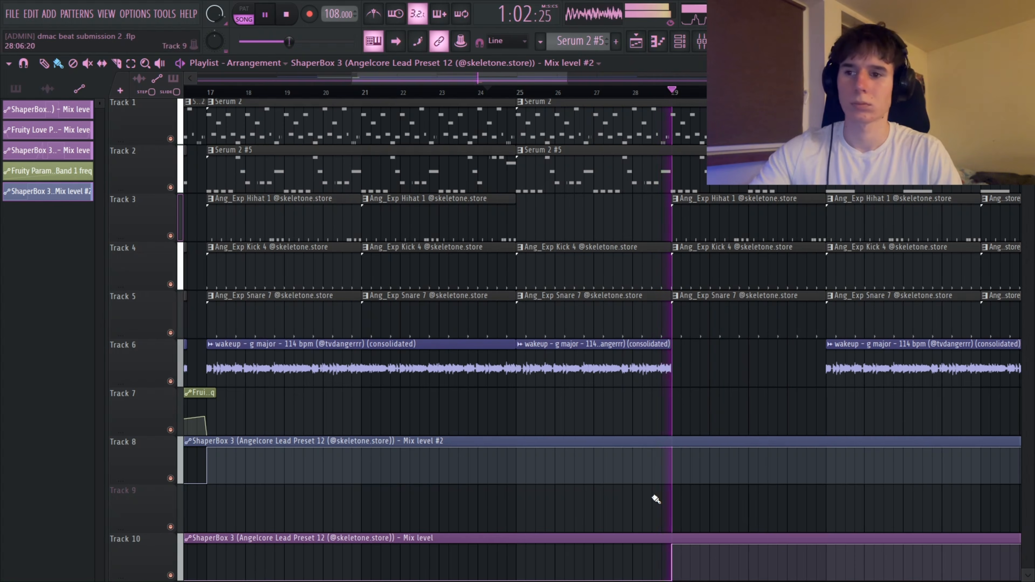
# - Stop playback, open the OOT_Poe_Laugh clip at bar 29 on track 13, and bring up insert 9 in the mixer
pyautogui.moveTo(732, 378); pyautogui.dragTo(670, 379)
pyautogui.scroll(-4, 670, 379)
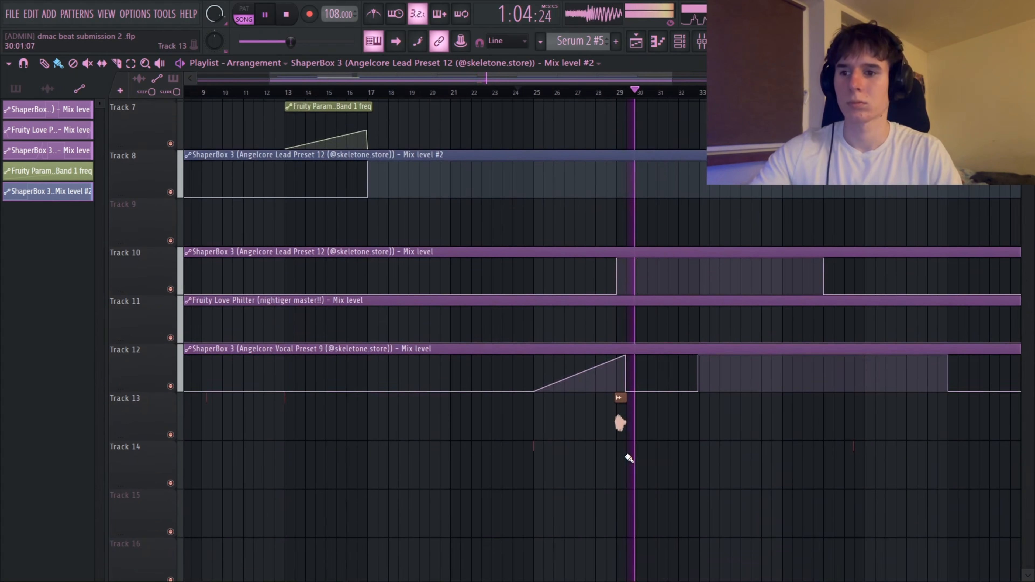
pyautogui.scroll(4, 626, 455)
pyautogui.press('space')
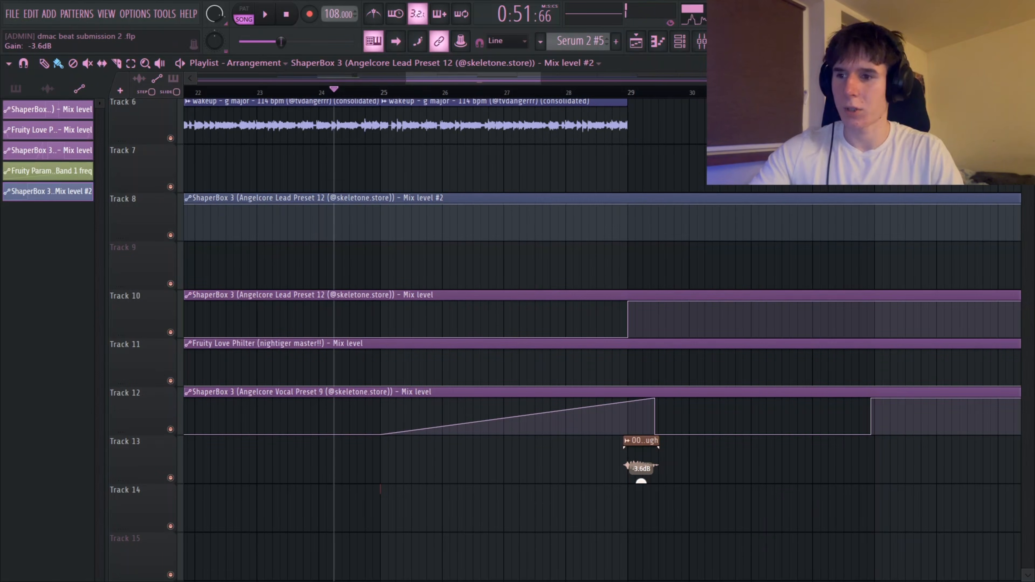
pyautogui.doubleClick(639, 469)
pyautogui.press('F9')
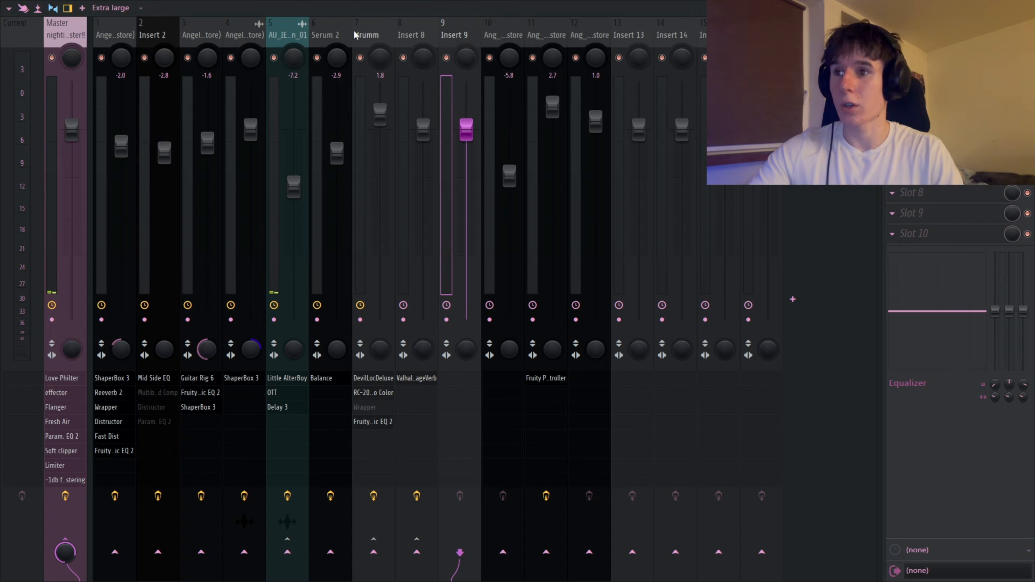
# - Add ValhallaDelay_2 to insert 9, raise its feedback, and return to the playlist
pyautogui.click(899, 49)
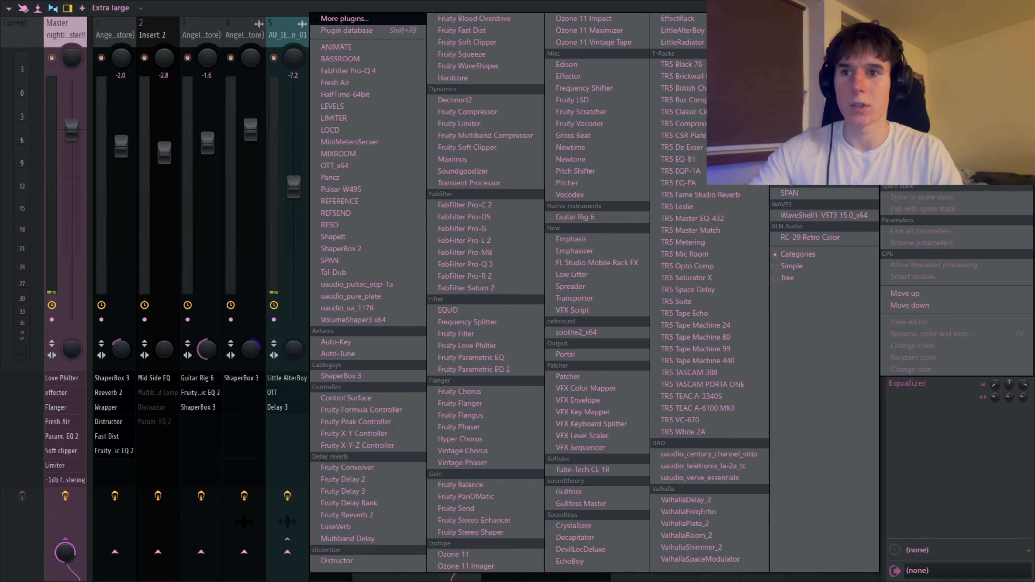
pyautogui.click(706, 503)
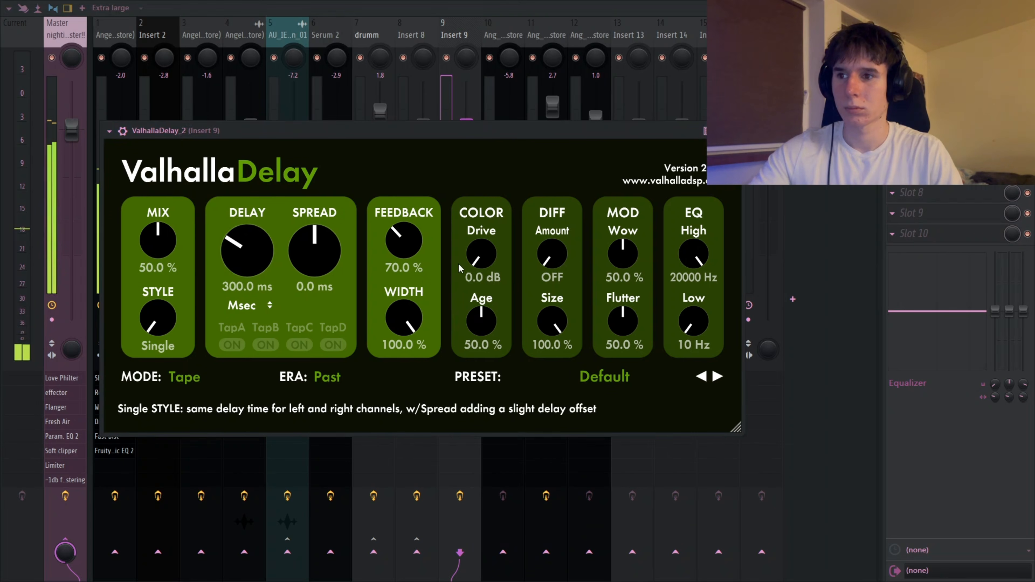
pyautogui.moveTo(404, 240); pyautogui.dragTo(403, 227)
pyautogui.press('Escape')
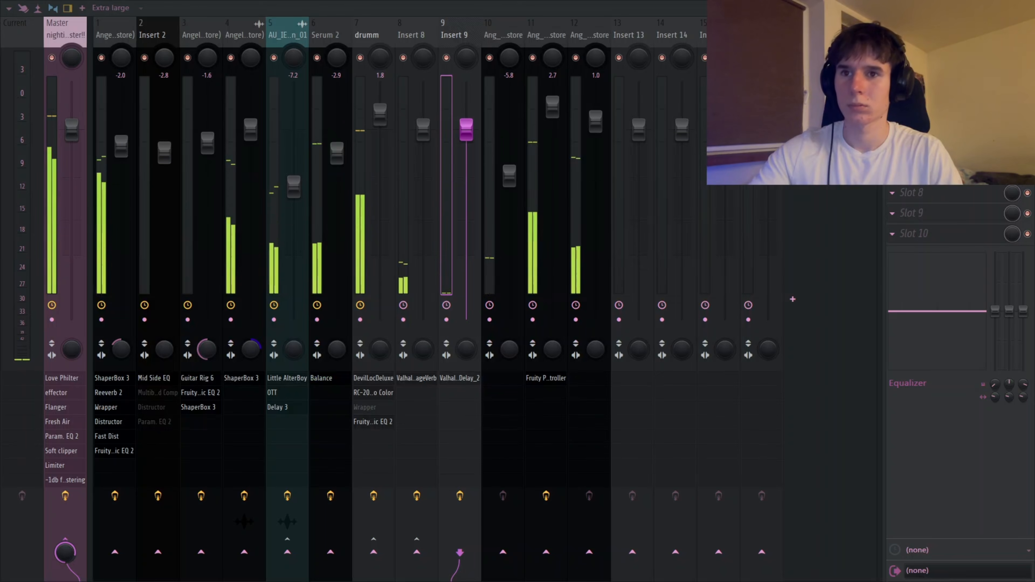
pyautogui.press('Escape')
pyautogui.press('Escape')
pyautogui.scroll(5, 587, 204)
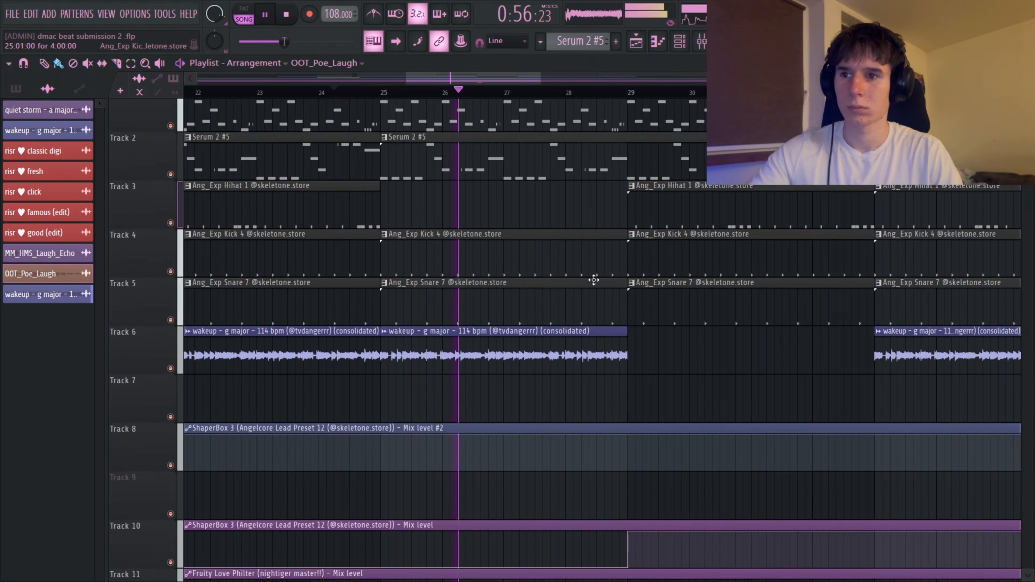
# - Copy the drum Fruity Parametric EQ 2 band 1 frequency automation clip from bar 13 to bar 29 on track 7
pyautogui.scroll(4, 593, 280)
pyautogui.scroll(-3, 777, 380)
pyautogui.moveTo(809, 376); pyautogui.dragTo(646, 318)
pyautogui.scroll(-5, 646, 318)
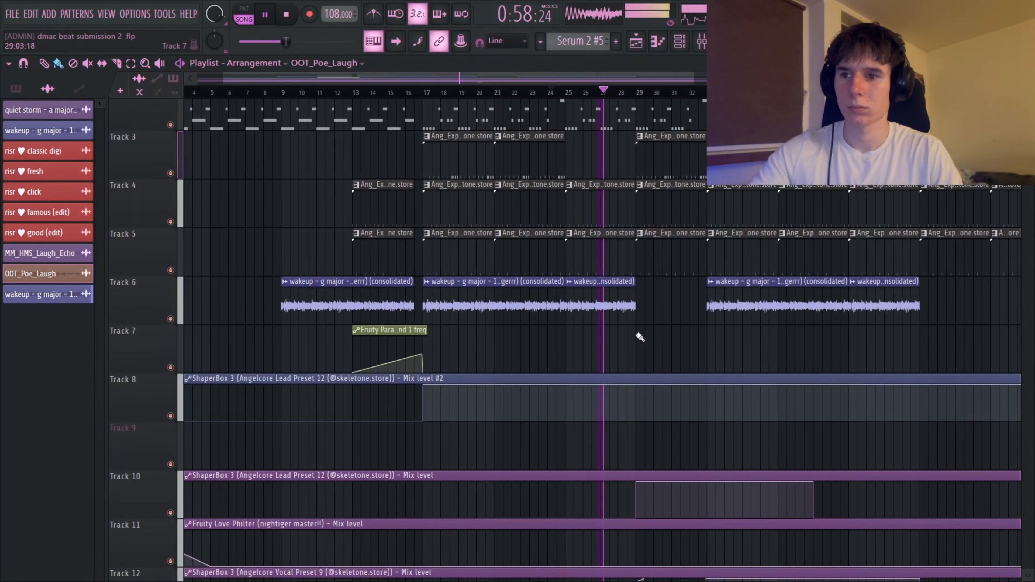
pyautogui.moveTo(407, 331); pyautogui.dragTo(695, 331)
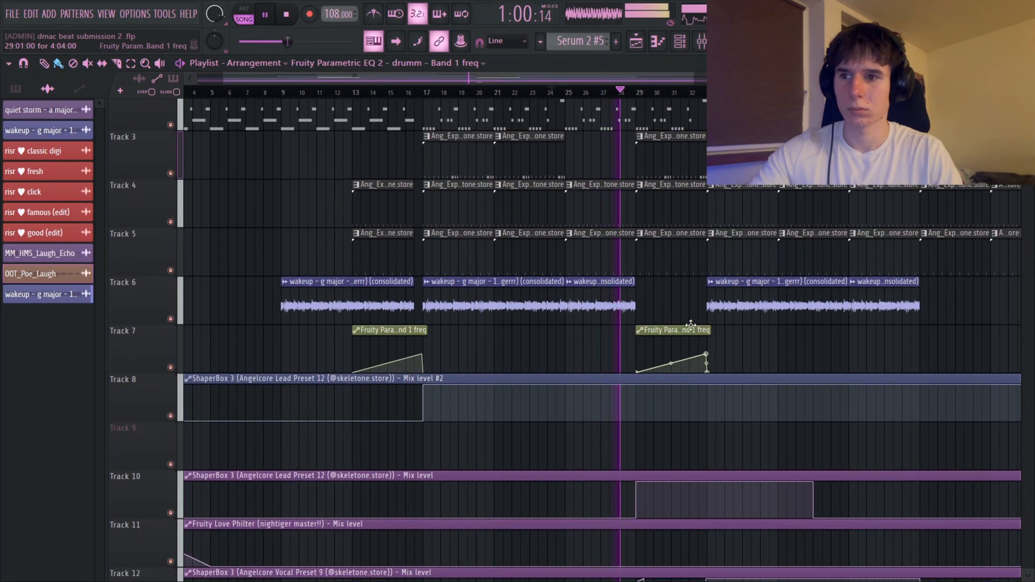
# - Shorten the kick and snare clips starting at bar 29 so both end about half a bar before bar 33
pyautogui.scroll(6, 677, 307)
pyautogui.scroll(-4, 606, 308)
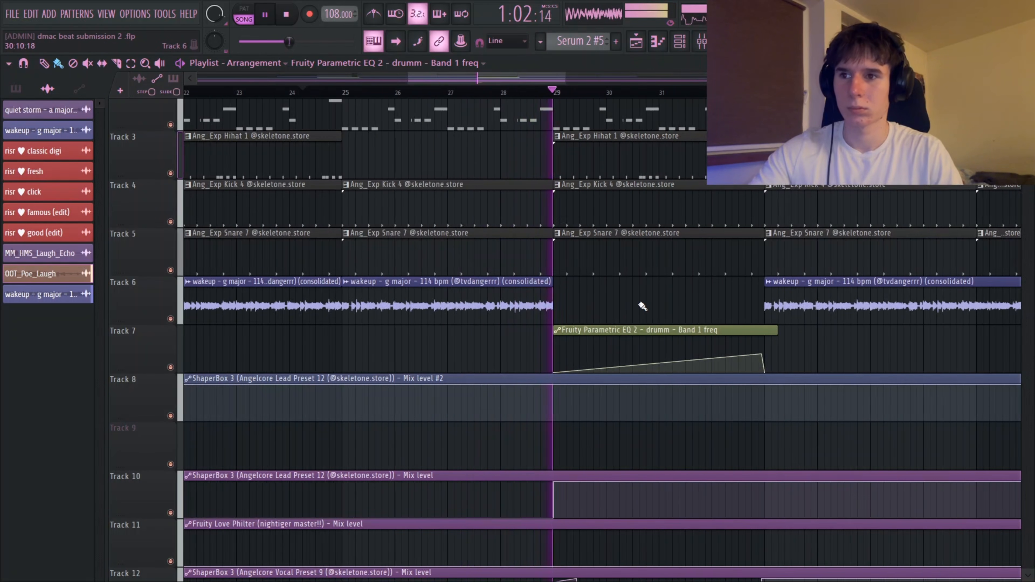
pyautogui.scroll(4, 739, 294)
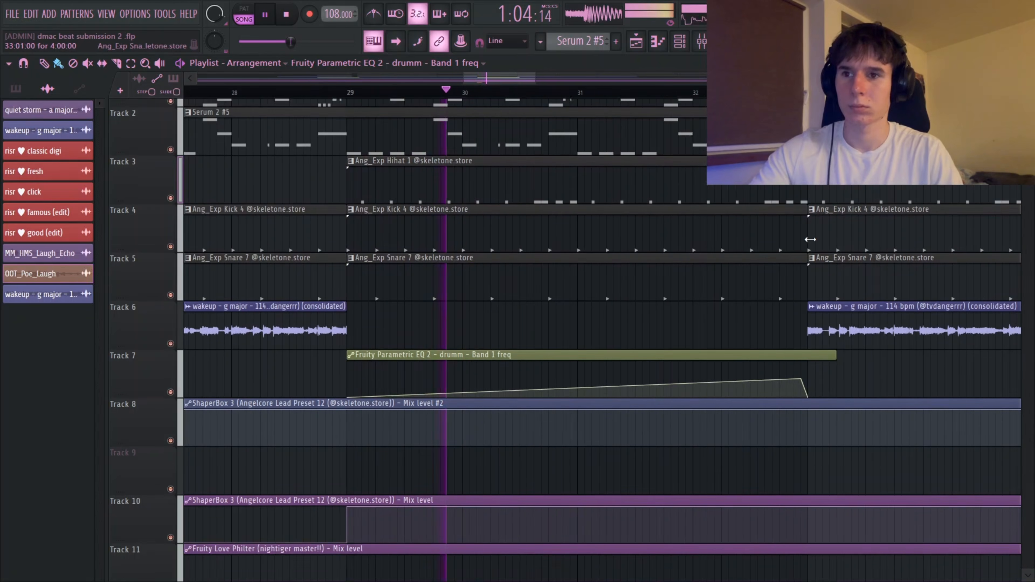
pyautogui.scroll(2, 774, 277)
pyautogui.moveTo(802, 258); pyautogui.dragTo(757, 254)
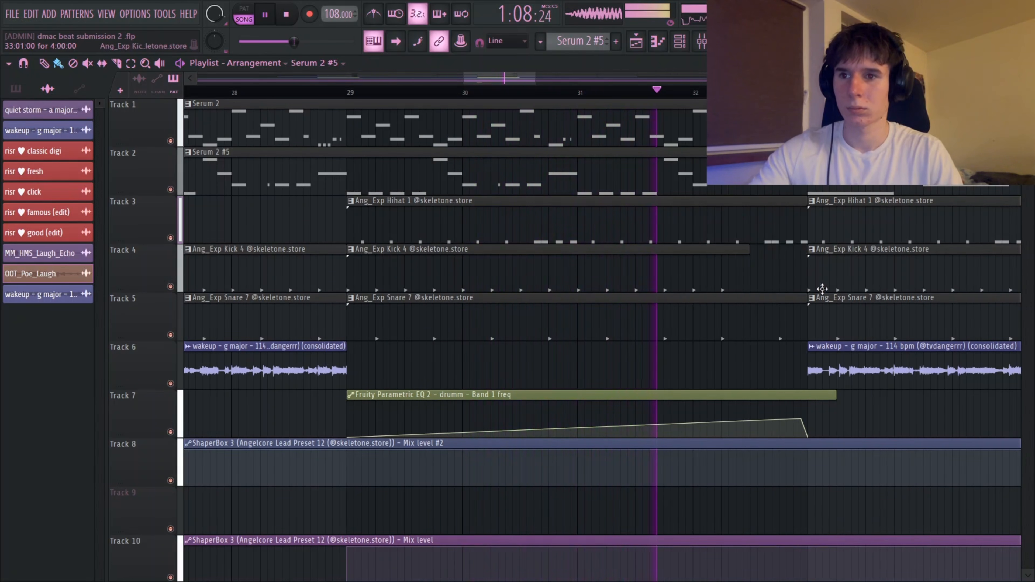
pyautogui.moveTo(806, 302); pyautogui.dragTo(747, 297)
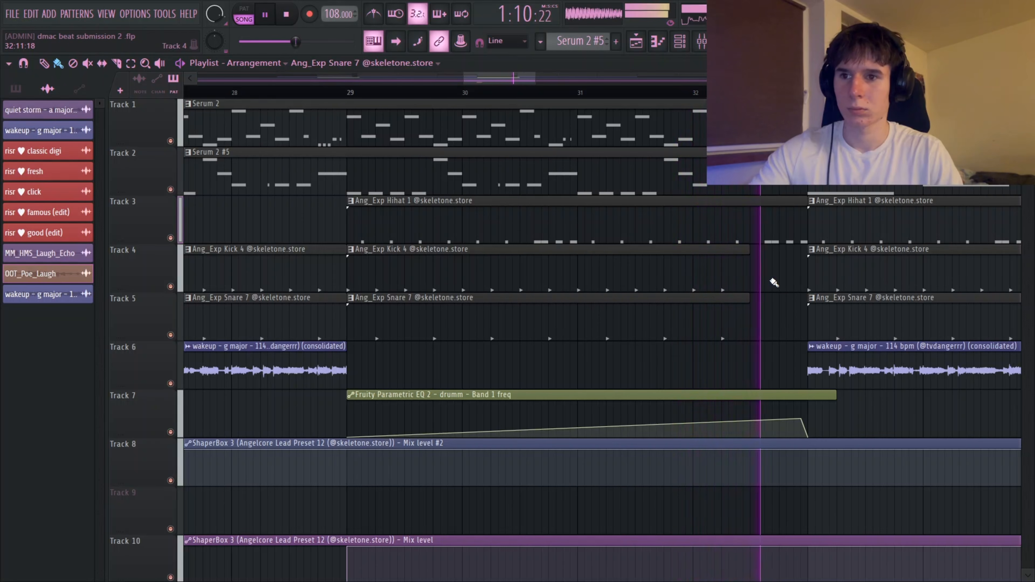
# - Replace the Serum 2 #2 clip at bar 33 with a copy of the Serum 2 #5 clip from bar 17
pyautogui.scroll(3, 774, 282)
pyautogui.scroll(-5, 821, 279)
pyautogui.scroll(-6, 831, 295)
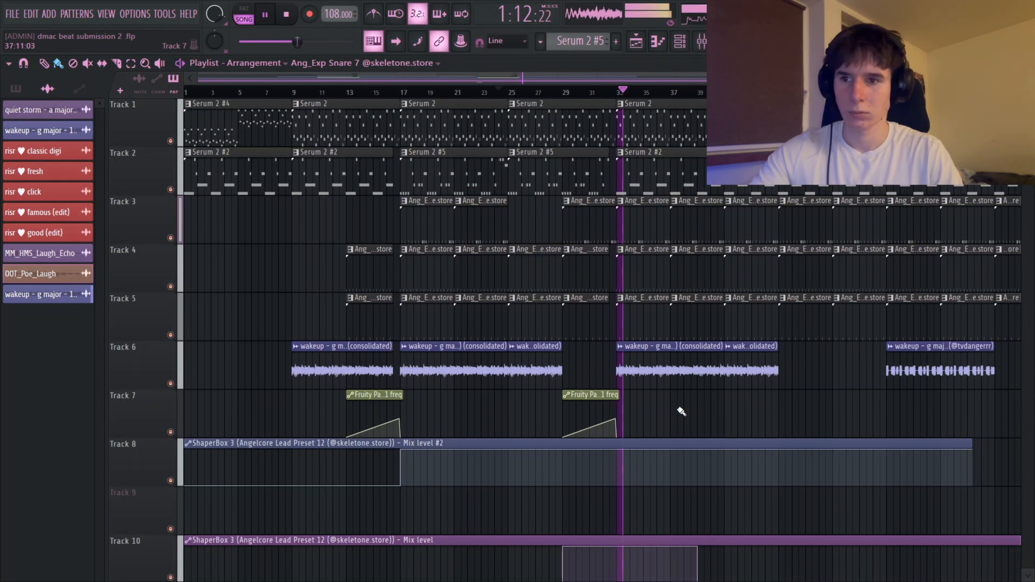
pyautogui.scroll(3, 678, 367)
pyautogui.press('space')
pyautogui.rightClick(631, 181)
pyautogui.scroll(-3, 630, 181)
pyautogui.press('space')
pyautogui.moveTo(398, 163); pyautogui.dragTo(619, 157)
# - Play the section after bar 33, remove the wakeup vocal clip starting at bar 41, and stop playback
pyautogui.click(662, 94)
pyautogui.scroll(5, 733, 371)
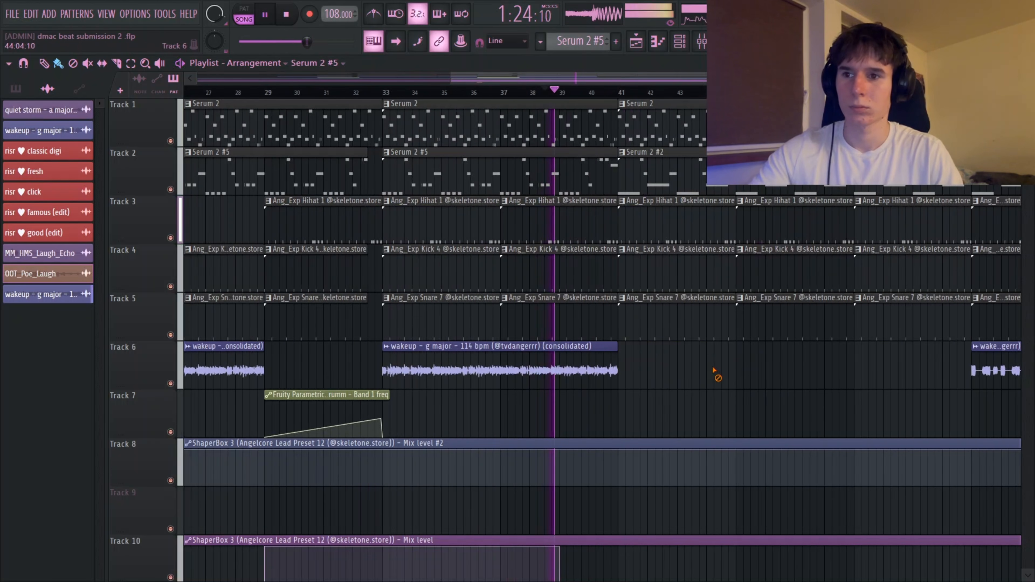
pyautogui.press('space')
pyautogui.scroll(-4, 631, 331)
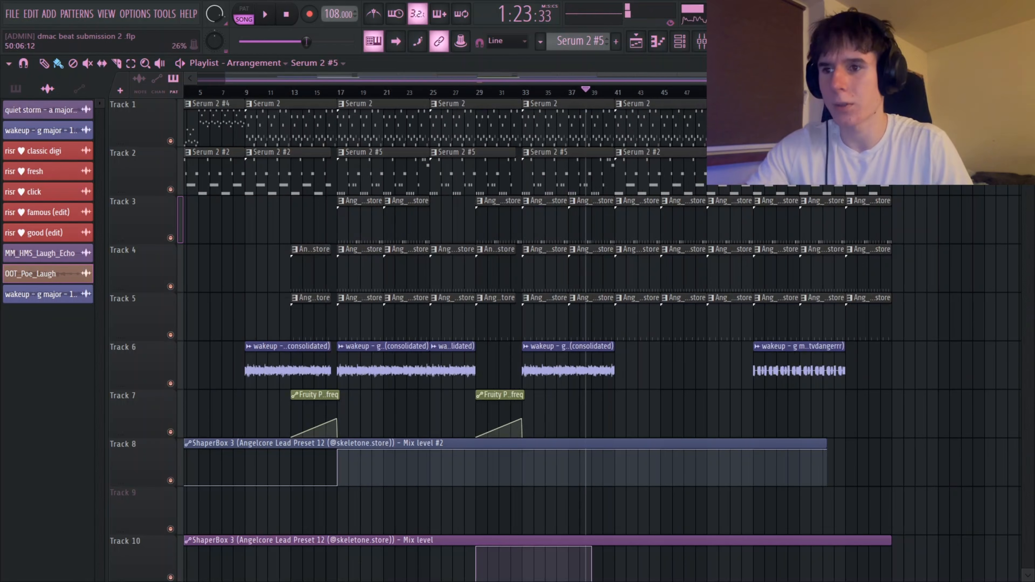
pyautogui.scroll(2, 490, 251)
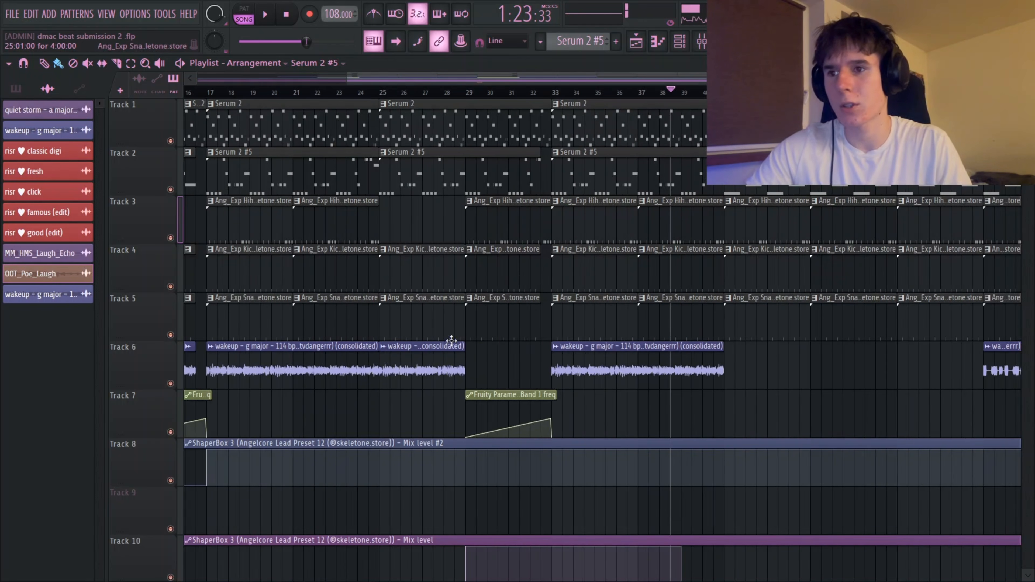
pyautogui.scroll(3, 505, 379)
pyautogui.moveTo(515, 412); pyautogui.dragTo(549, 395)
pyautogui.moveTo(535, 355); pyautogui.dragTo(527, 229)
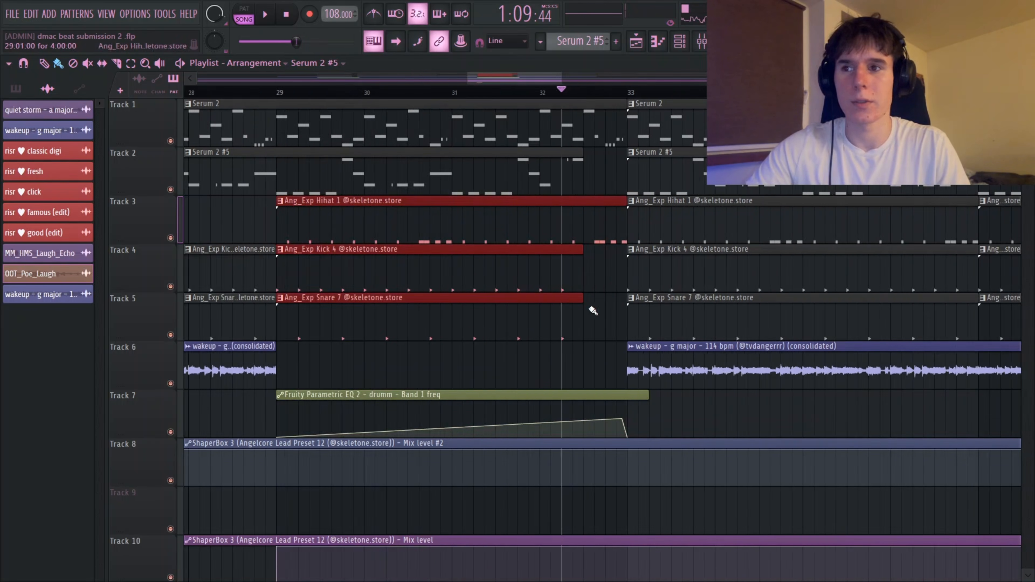
pyautogui.scroll(-3, 592, 310)
pyautogui.moveTo(642, 292); pyautogui.dragTo(717, 101)
pyautogui.scroll(-4, 741, 245)
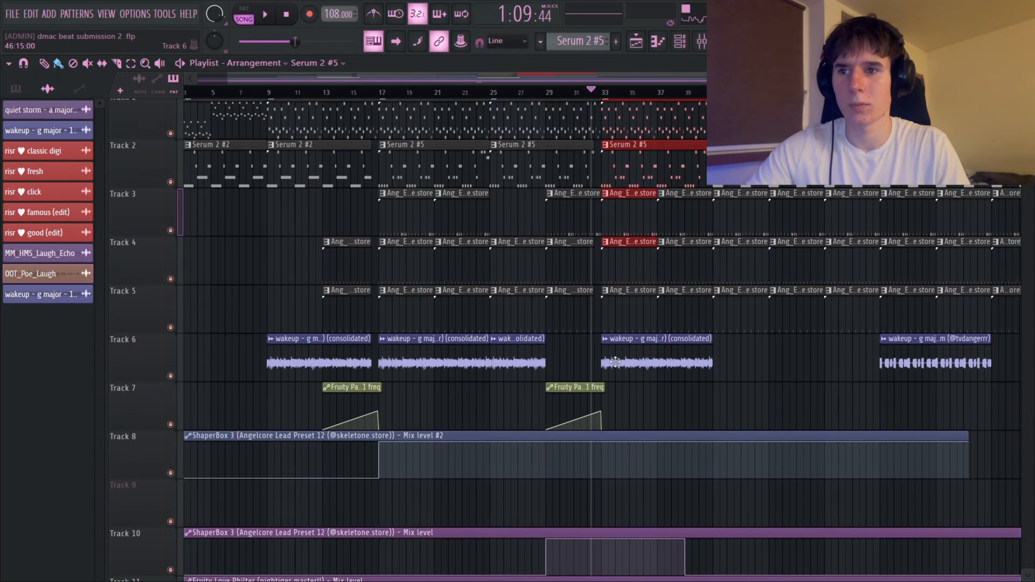
pyautogui.moveTo(787, 356)
pyautogui.mouseDown()
pyautogui.moveTo(774, 347)
pyautogui.moveTo(774, 364)
pyautogui.mouseUp()
pyautogui.keyDown('ctrl'); pyautogui.click(763, 357); pyautogui.keyUp('ctrl')
# - Remove the hi-hat clips on track 3 and the snare clips on track 5 between bars 41 and 49
pyautogui.scroll(3, 763, 357)
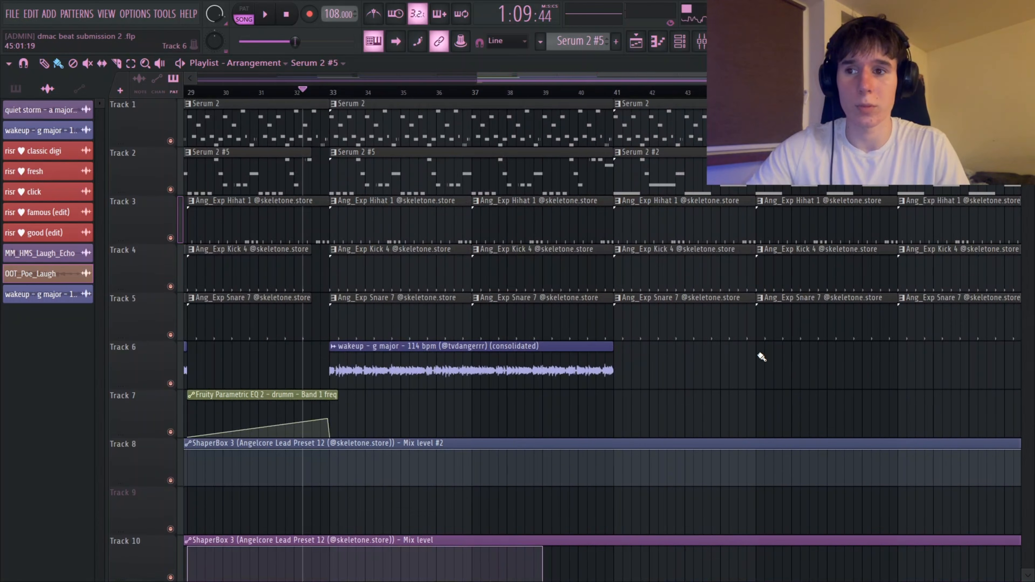
pyautogui.rightClick(713, 228)
pyautogui.rightClick(789, 230)
pyautogui.rightClick(734, 321)
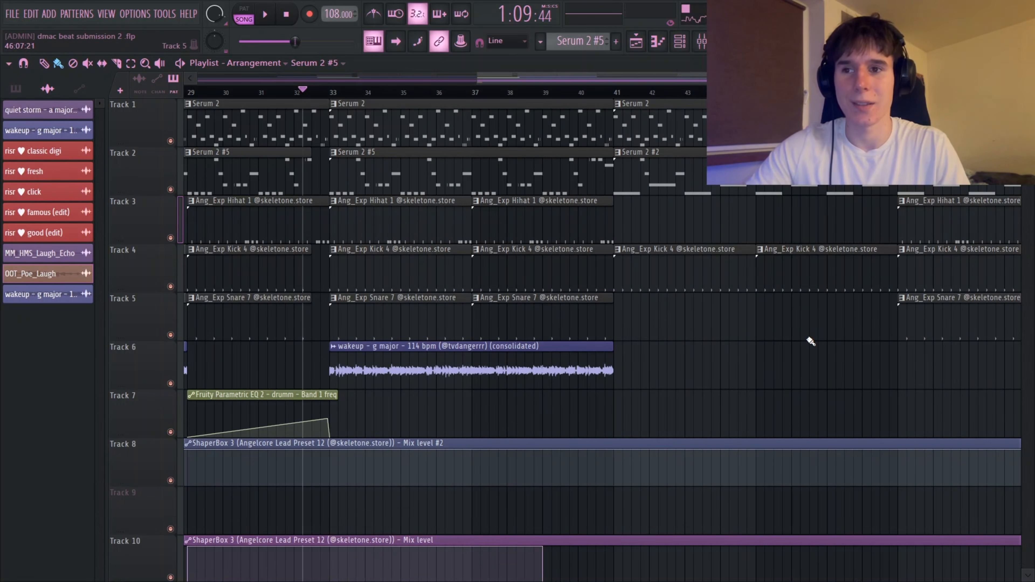
# - Play from bar 40 into the section starting at bar 41 to check the thinned drums, and stop playback
pyautogui.hscroll(3, 501, 117)
pyautogui.click(605, 155)
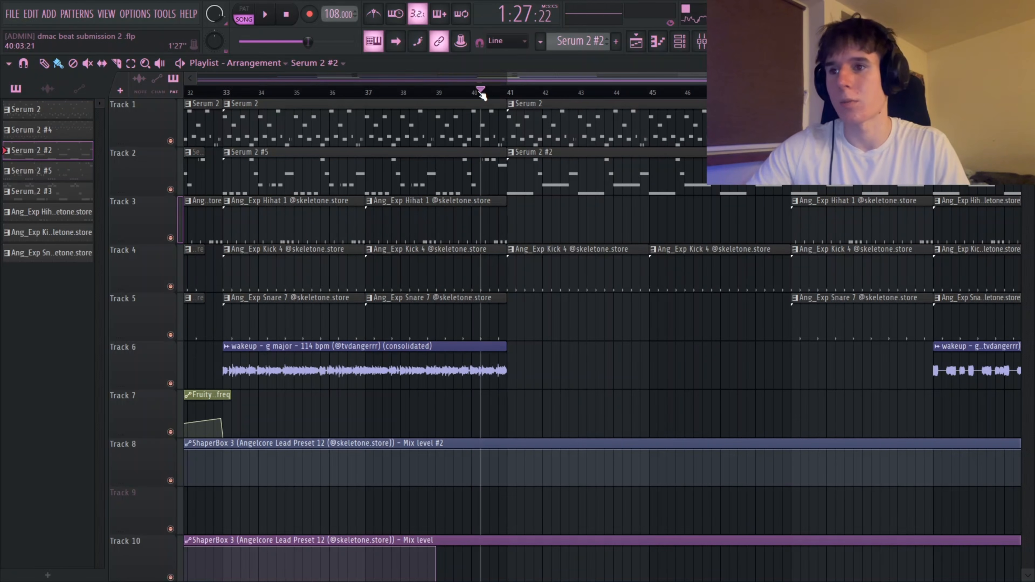
pyautogui.press('space')
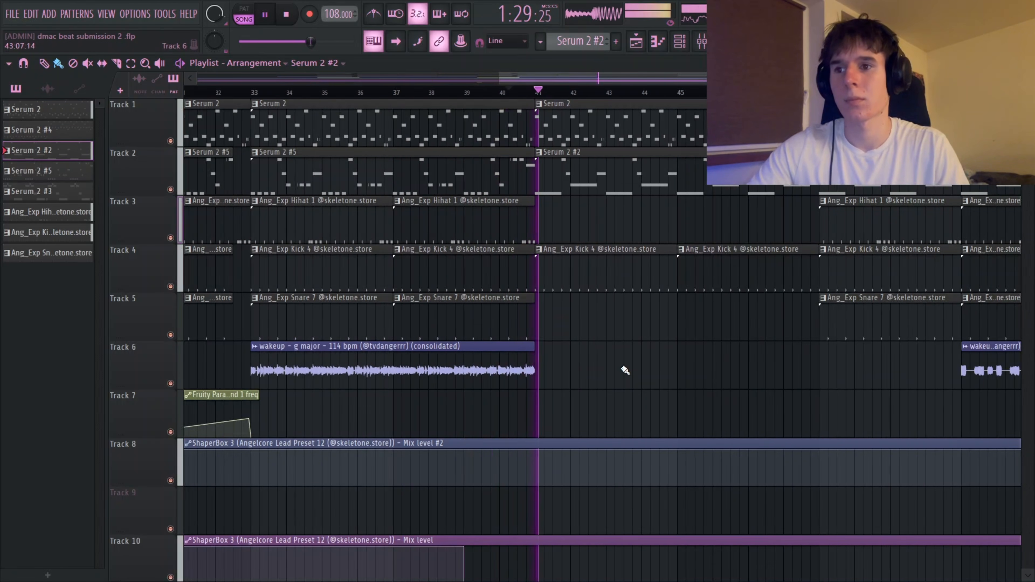
pyautogui.scroll(-5, 626, 370)
pyautogui.scroll(7, 585, 338)
pyautogui.scroll(-5, 585, 337)
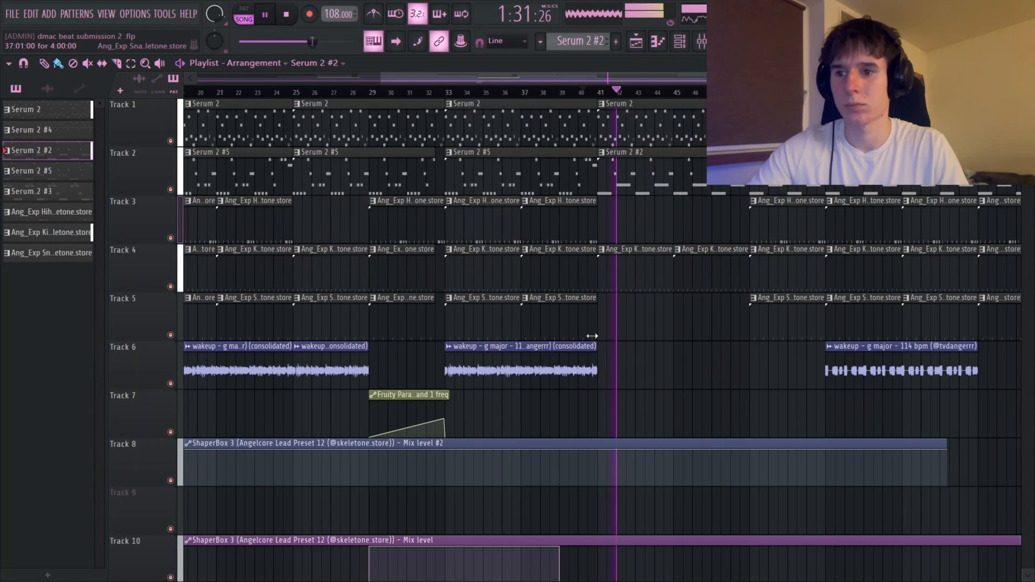
pyautogui.press('space')
# - Open the Angelcore EXPANSION Drums folder in the browser and audition the Ang_Exp FX samples up to Fx 3
pyautogui.hotkey('alt', 'F8')
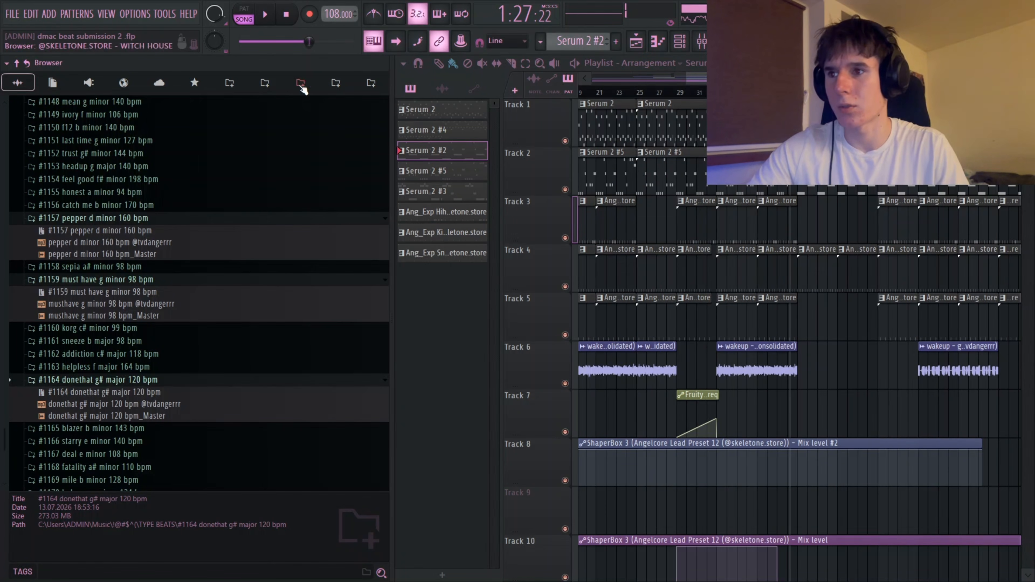
pyautogui.click(234, 88)
pyautogui.click(73, 136)
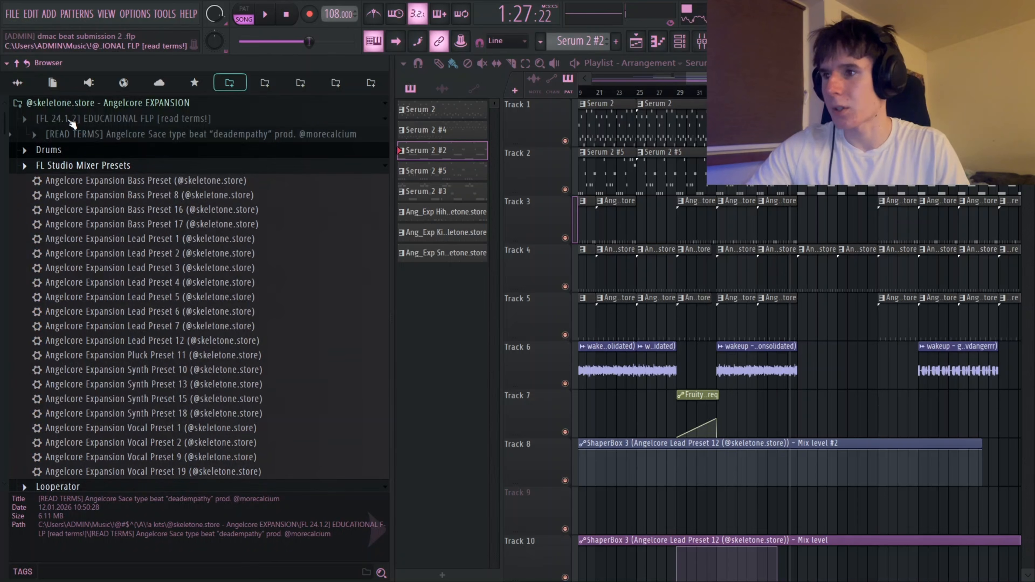
pyautogui.click(61, 165)
pyautogui.click(64, 153)
pyautogui.click(70, 168)
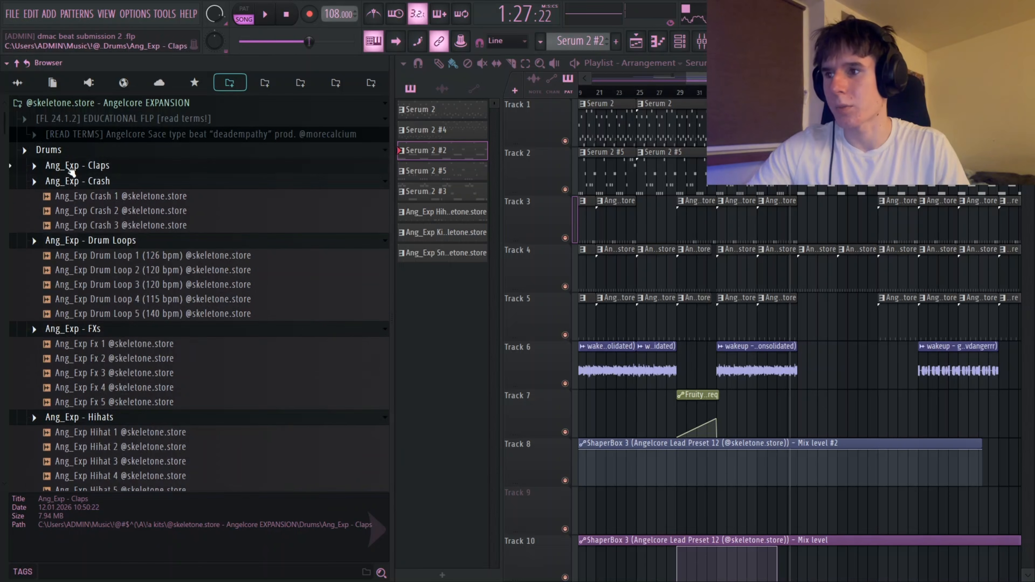
pyautogui.click(73, 182)
pyautogui.click(80, 197)
pyautogui.click(91, 228)
pyautogui.click(97, 243)
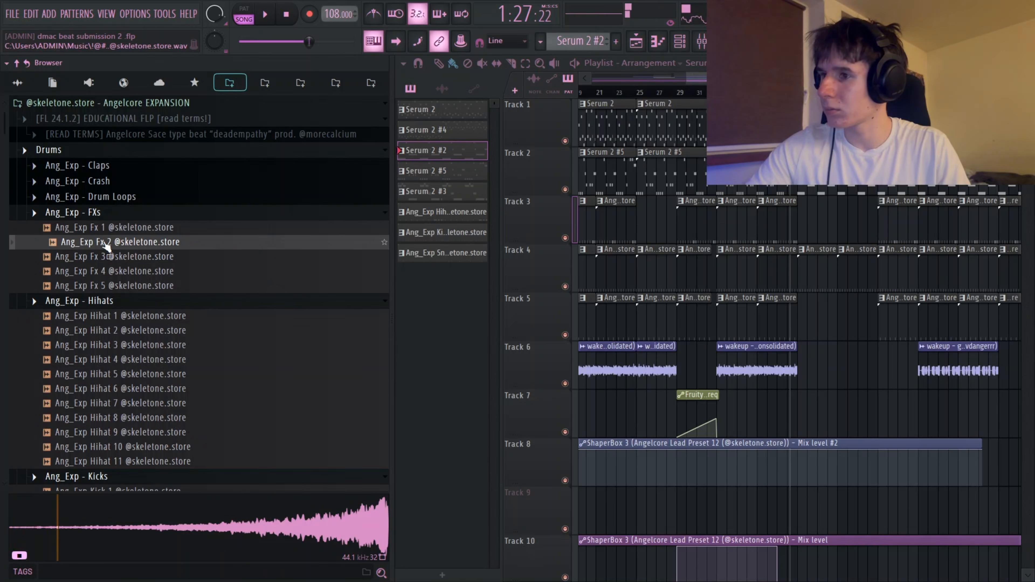
pyautogui.click(105, 259)
# - Place Ang_Exp Fx 3 on track 7 with its peak at bar 41 and lower the clip volume to -6.8 dB
pyautogui.moveTo(371, 331); pyautogui.dragTo(797, 419)
pyautogui.moveTo(620, 414); pyautogui.dragTo(763, 414)
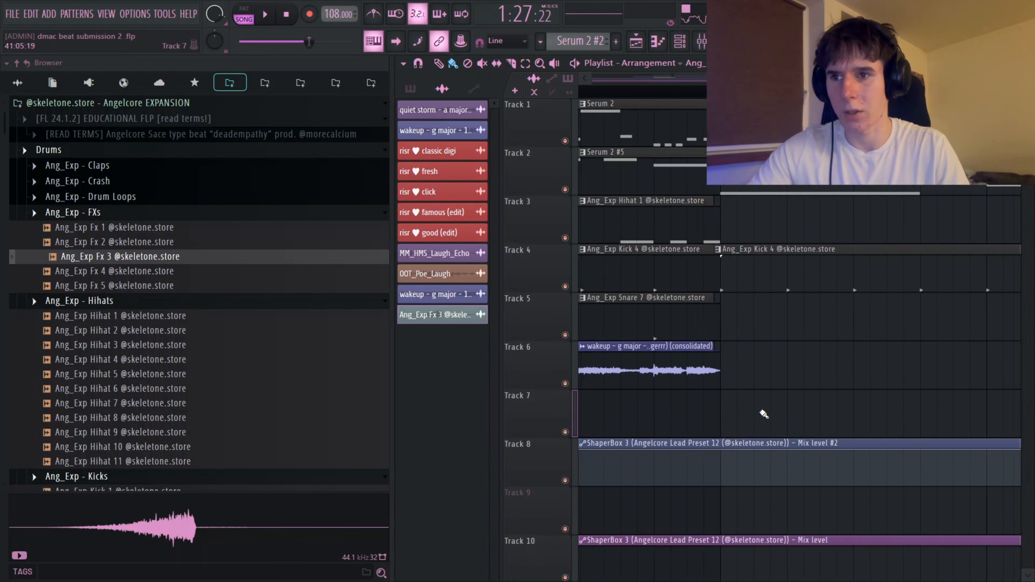
pyautogui.moveTo(809, 432); pyautogui.dragTo(799, 434)
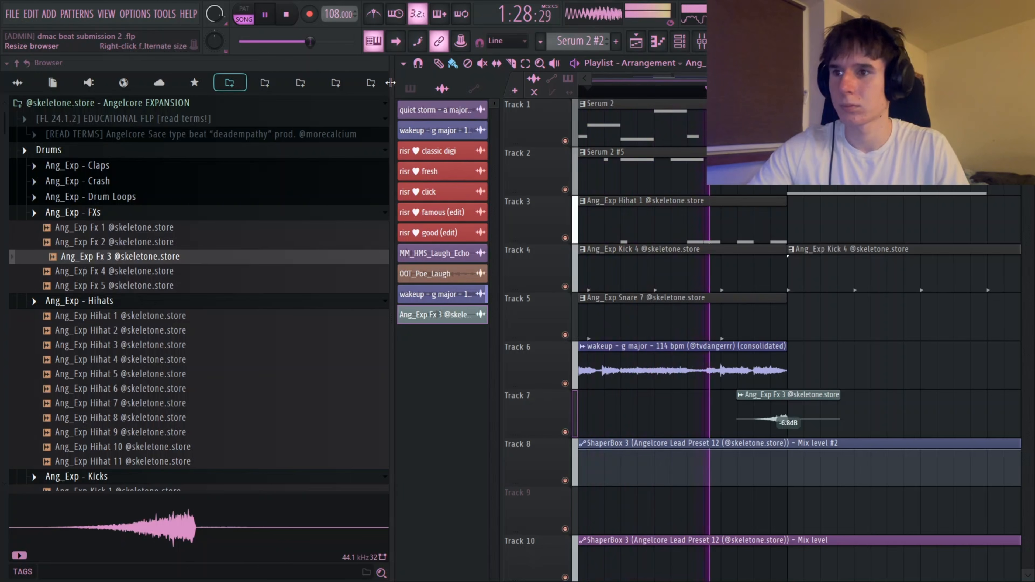
# - Narrow the browser, listen to the Fx 3 transition into bar 41, and stop playback
pyautogui.moveTo(392, 163); pyautogui.dragTo(300, 163)
pyautogui.scroll(-5, 753, 279)
pyautogui.moveTo(835, 346); pyautogui.dragTo(574, 342)
pyautogui.scroll(-5, 717, 353)
pyautogui.scroll(-3, 667, 344)
pyautogui.press('space')
pyautogui.scroll(-5, 687, 358)
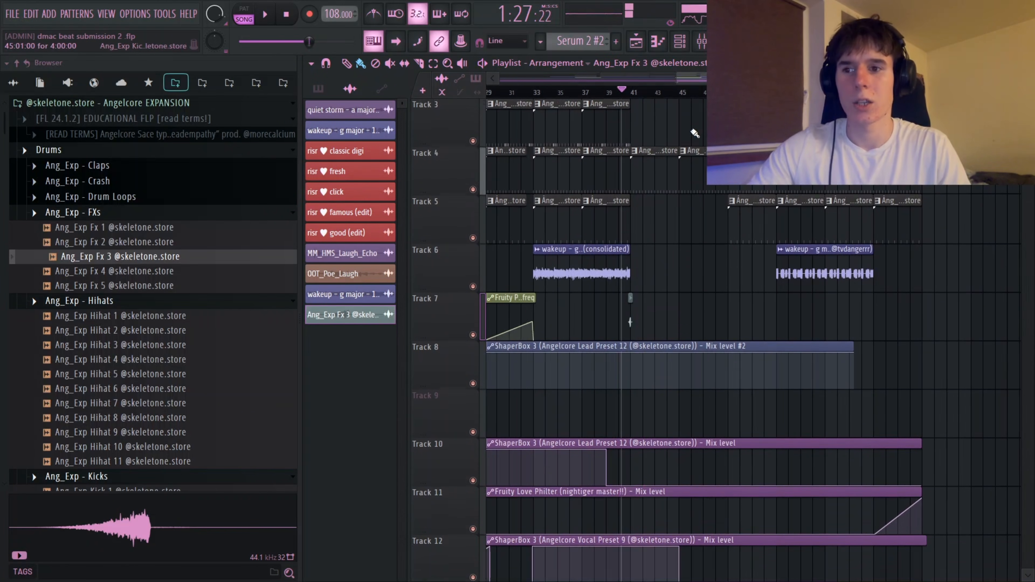
# - Add Fruity Parametric EQ 2 at the start of the Master effect chain and apply the 20Hz + 18kHz cut preset
pyautogui.press('F9')
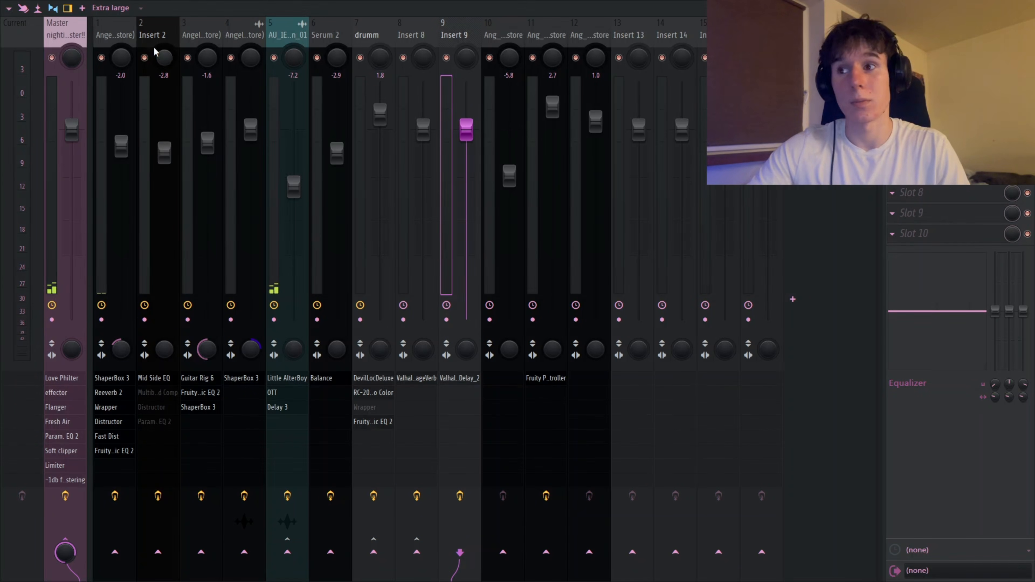
pyautogui.click(68, 32)
pyautogui.click(892, 172)
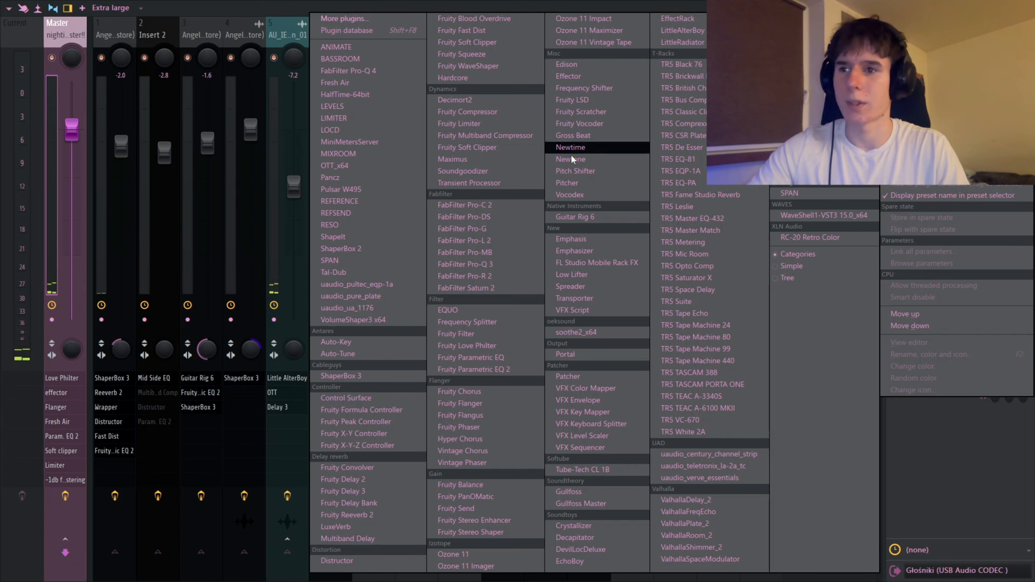
pyautogui.click(508, 370)
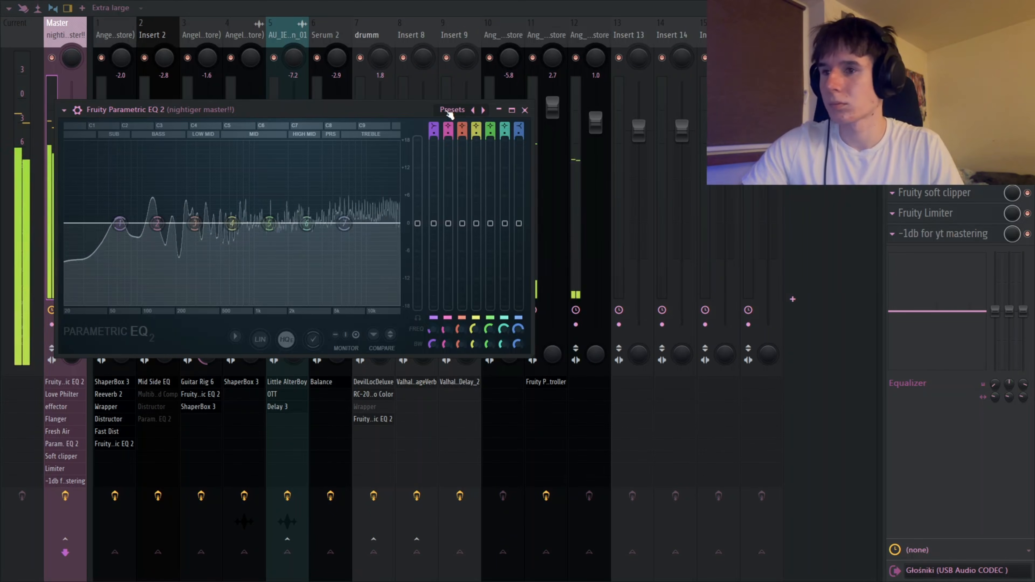
pyautogui.click(451, 111)
pyautogui.click(469, 130)
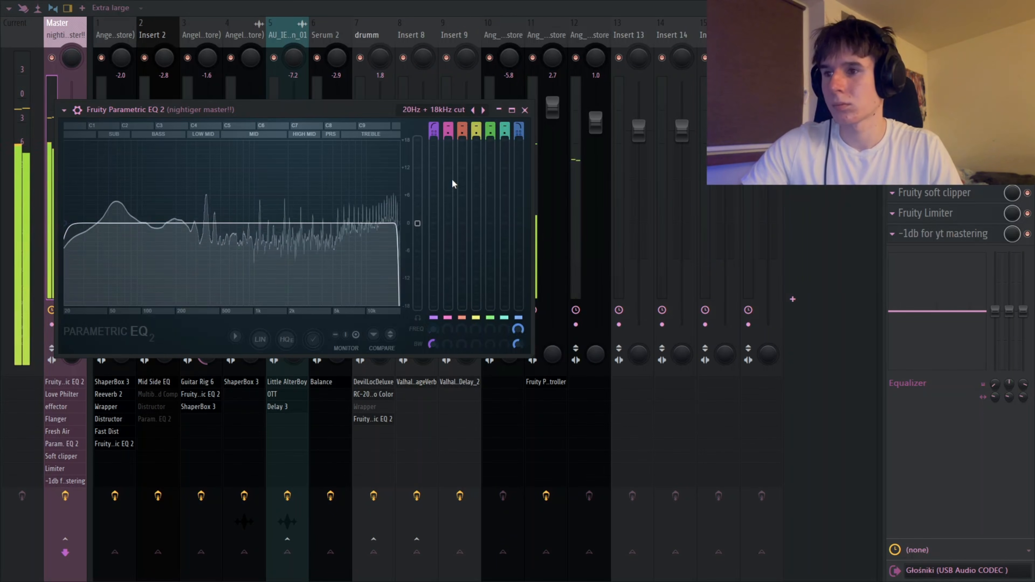
# - Create an automation clip for the Master EQ's band 7 frequency and return to the playlist
pyautogui.moveTo(518, 329); pyautogui.dragTo(519, 319)
pyautogui.rightClick(518, 328)
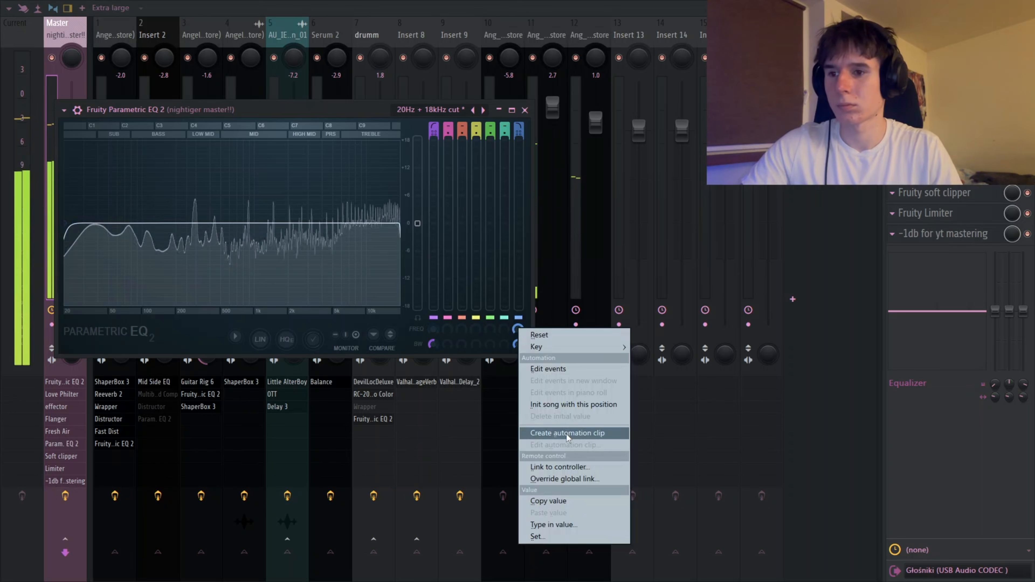
pyautogui.click(565, 434)
pyautogui.click(525, 110)
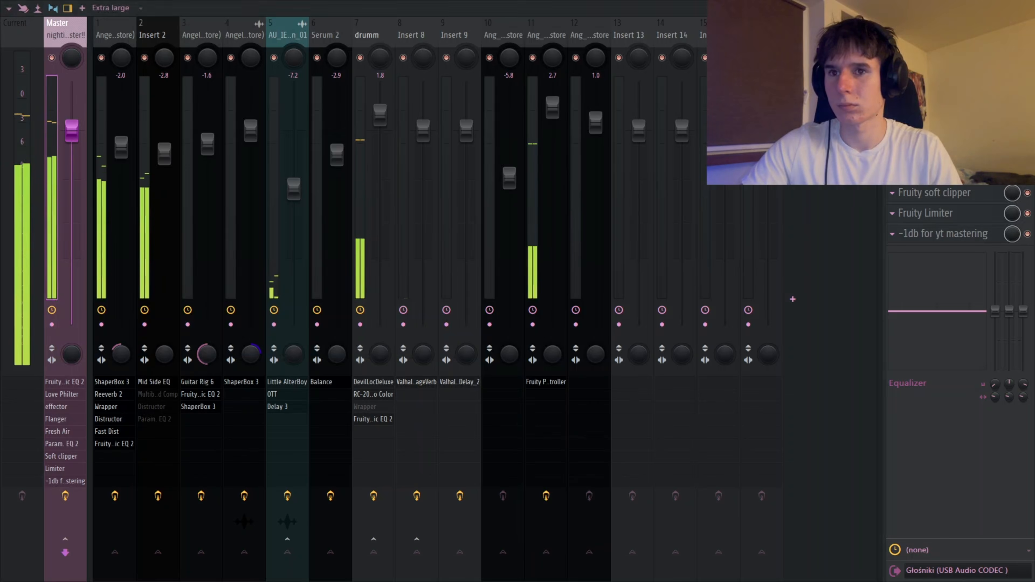
pyautogui.press('F9')
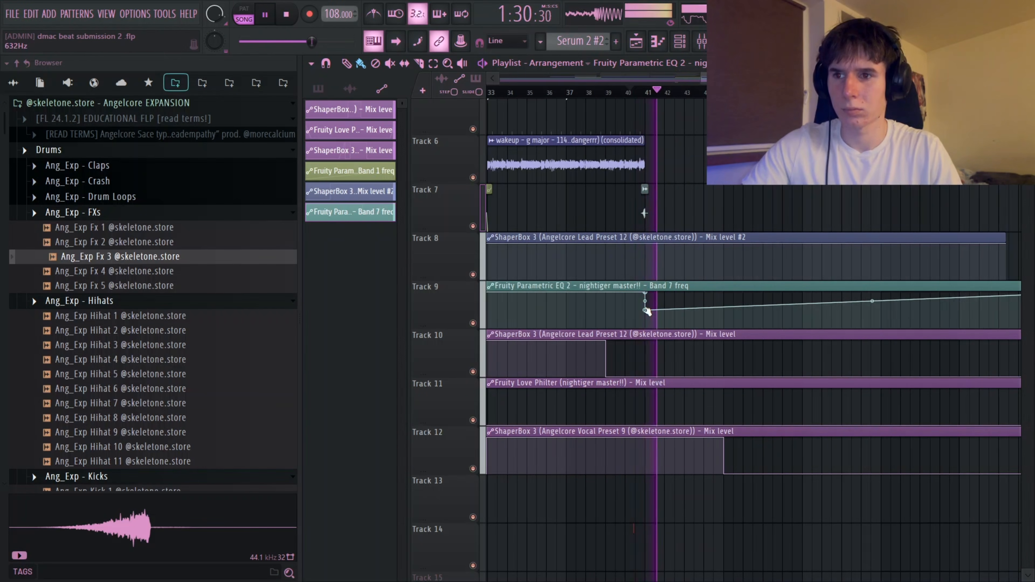
# - Shape the track 9 band 7 frequency automation to drop to about 632 Hz at bar 41 and curve back to 100% at bar 49
pyautogui.scroll(4, 647, 312)
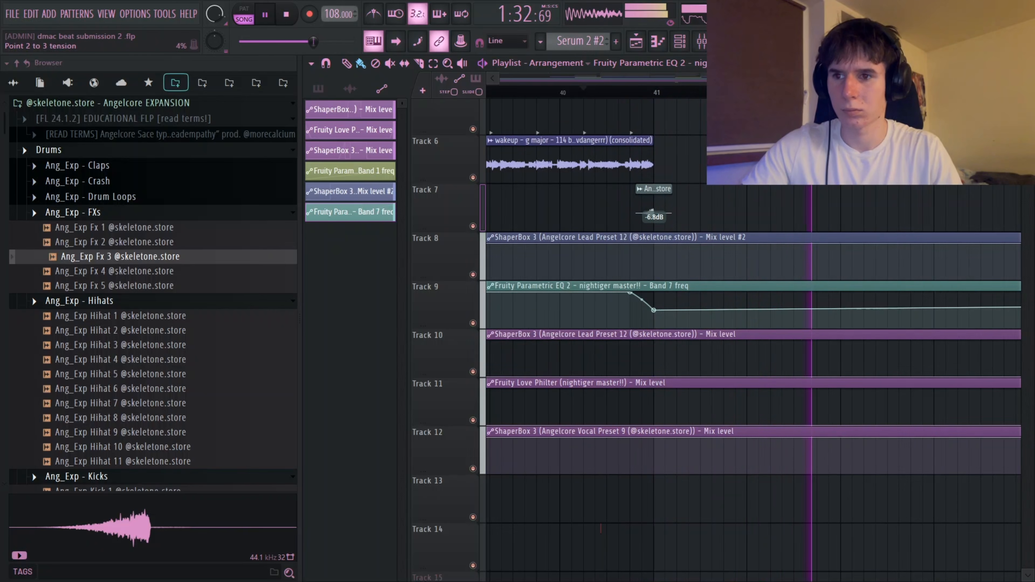
pyautogui.scroll(-4, 781, 220)
pyautogui.scroll(3, 811, 395)
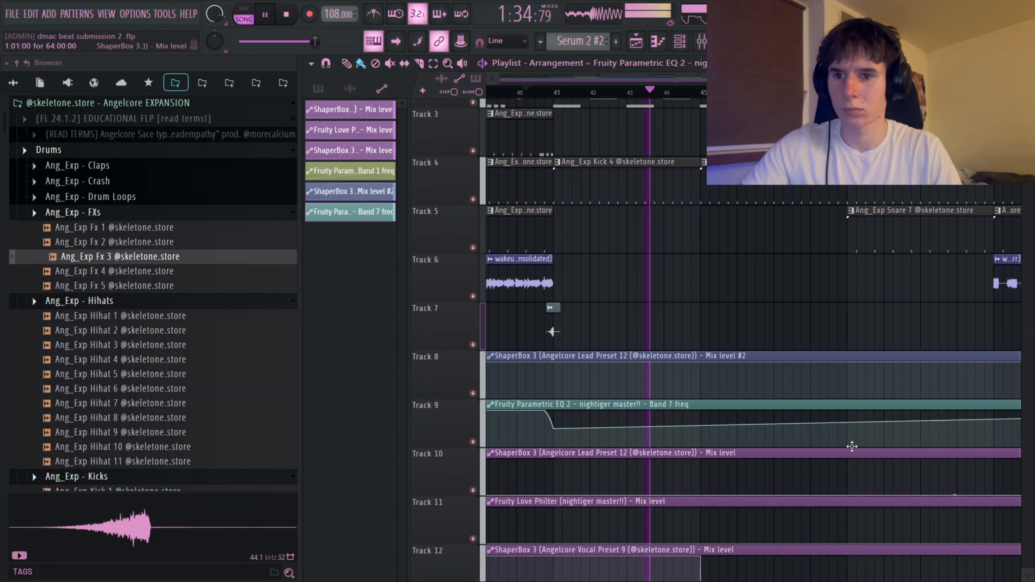
pyautogui.rightClick(850, 433)
pyautogui.moveTo(851, 433); pyautogui.dragTo(850, 394)
pyautogui.scroll(-4, 803, 303)
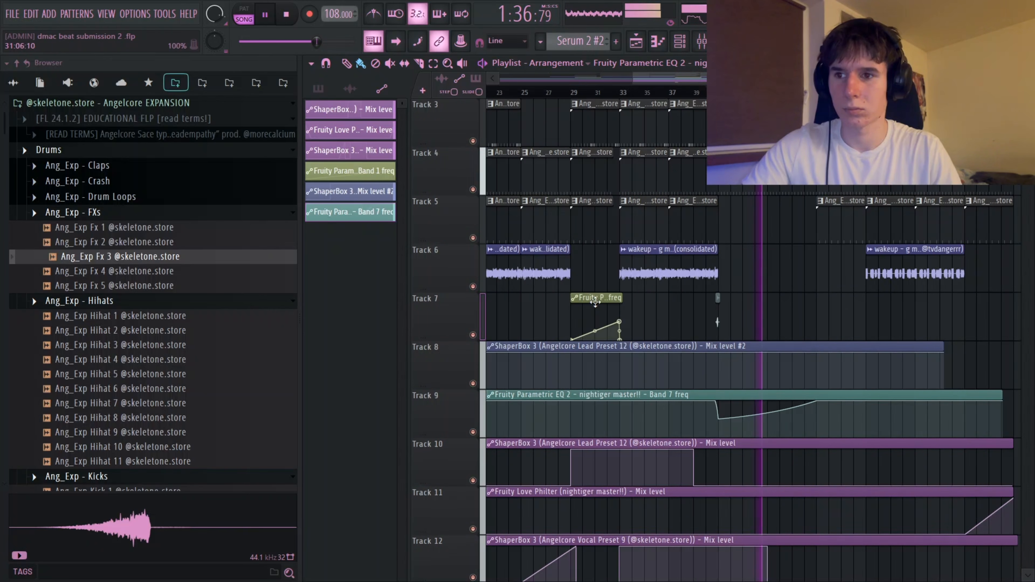
# - Copy the drum Fruity Parametric EQ 2 band 1 frequency automation clip from bar 29 to bar 45 on track 7
pyautogui.moveTo(596, 302)
pyautogui.mouseDown()
pyautogui.moveTo(828, 317)
pyautogui.moveTo(791, 303)
pyautogui.mouseUp()
pyautogui.scroll(5, 818, 261)
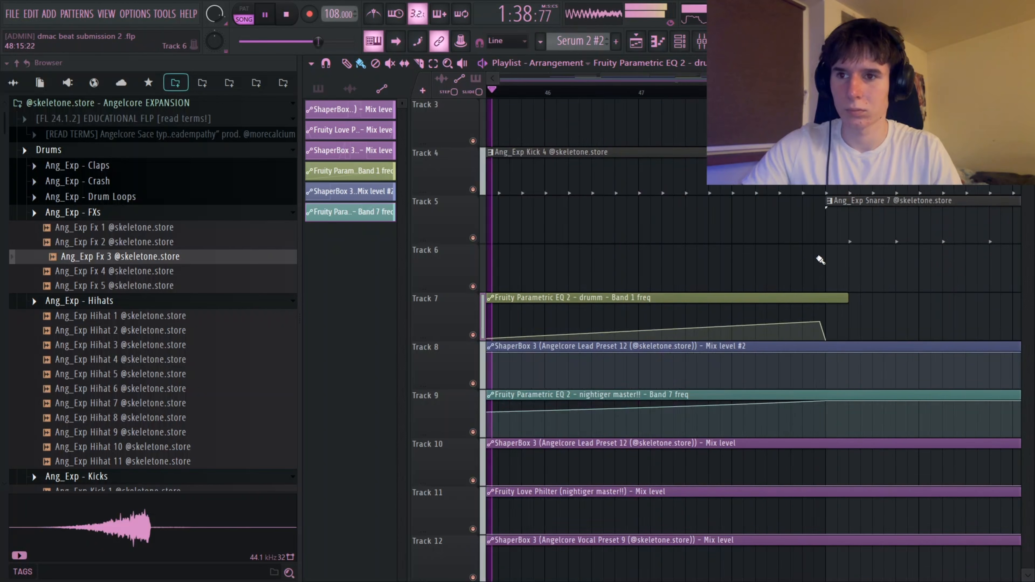
# - Shorten the kick and both Serum clips leading into bar 49 so they end about three-quarters of a bar before it
pyautogui.scroll(2, 821, 260)
pyautogui.moveTo(823, 258); pyautogui.dragTo(756, 259)
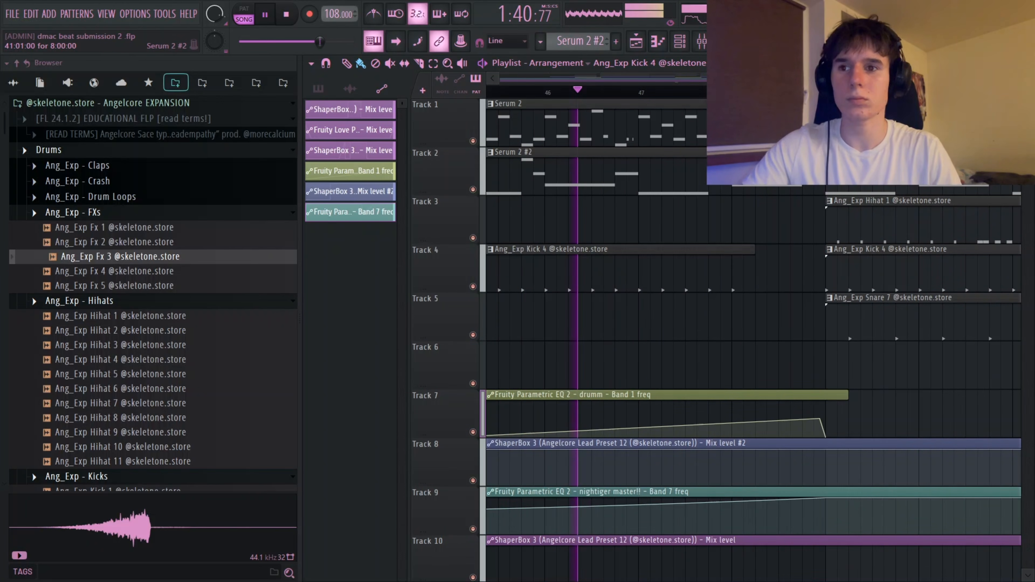
pyautogui.moveTo(823, 171); pyautogui.dragTo(744, 172)
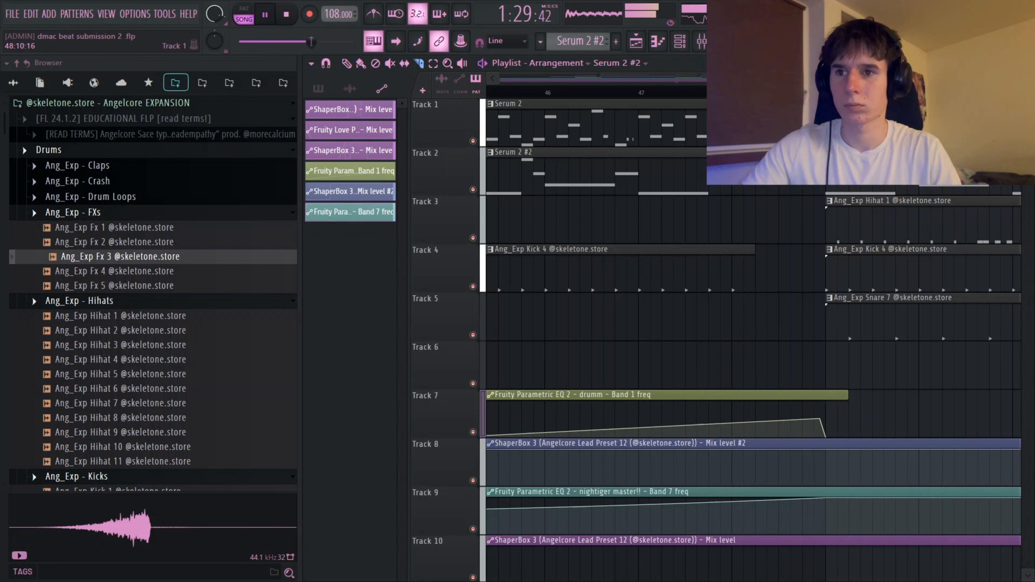
# - Play the transition from about bar 47 into the section starting at bar 49, and stop playback
pyautogui.click(690, 92)
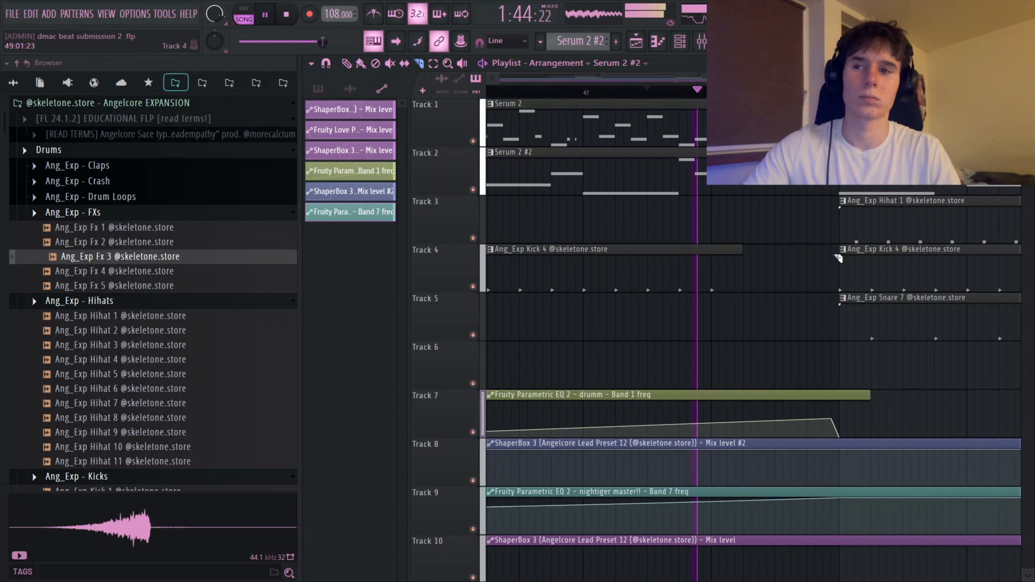
pyautogui.scroll(-2, 892, 350)
pyautogui.scroll(-3, 893, 310)
pyautogui.scroll(4, 930, 236)
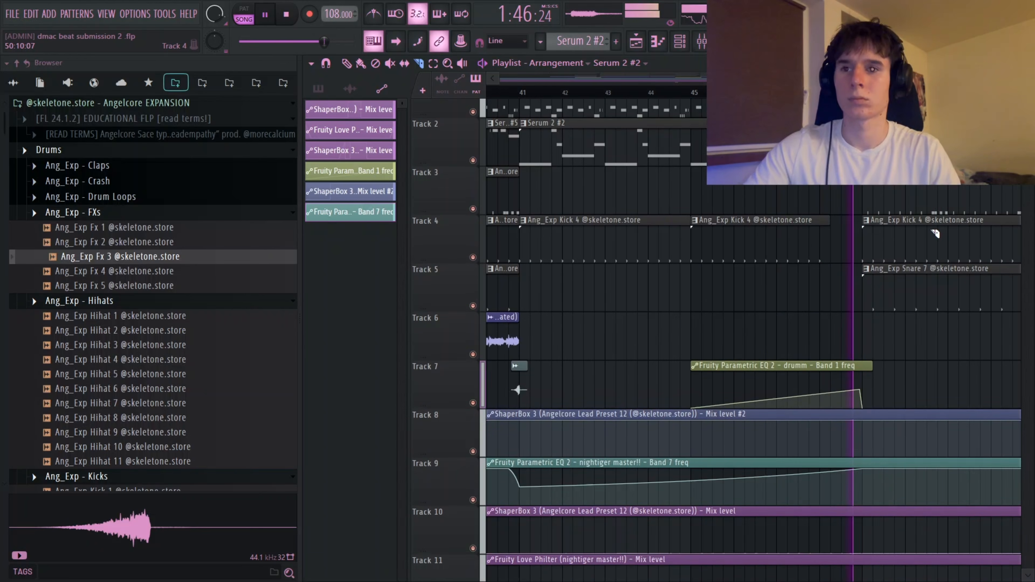
pyautogui.hscroll(5, 868, 302)
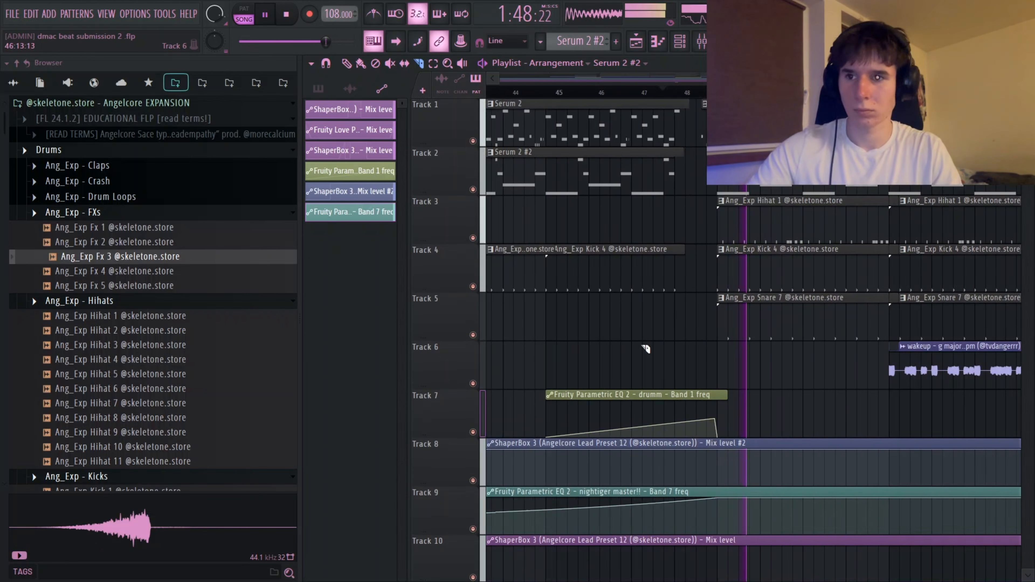
pyautogui.press('space')
# - Replace the clips starting at bar 49 with Serum 2 #4 on track 1 and Serum 2 #5 on track 2, and play the section
pyautogui.scroll(-3, 770, 258)
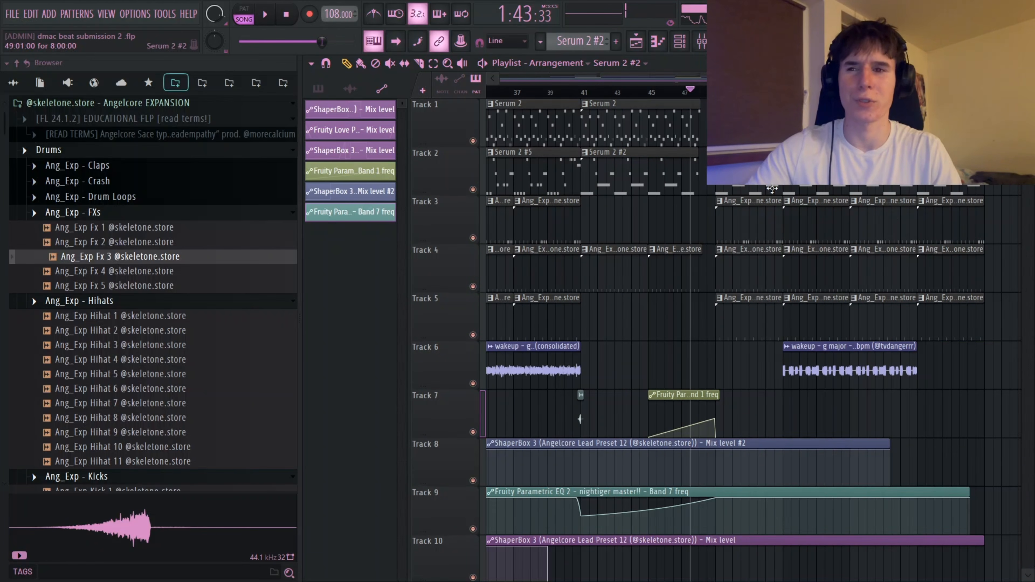
pyautogui.scroll(-3, 721, 171)
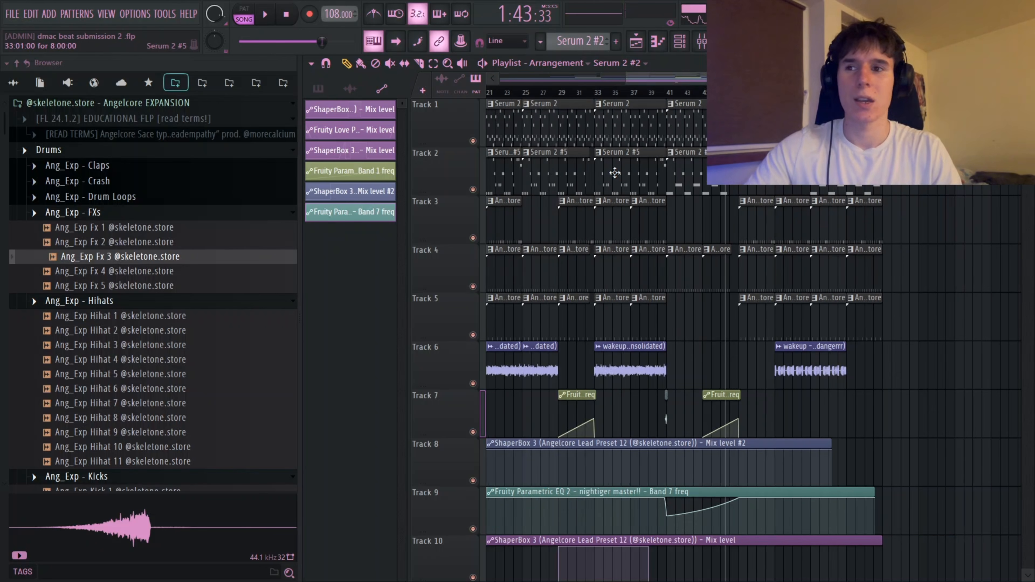
pyautogui.scroll(-3, 629, 179)
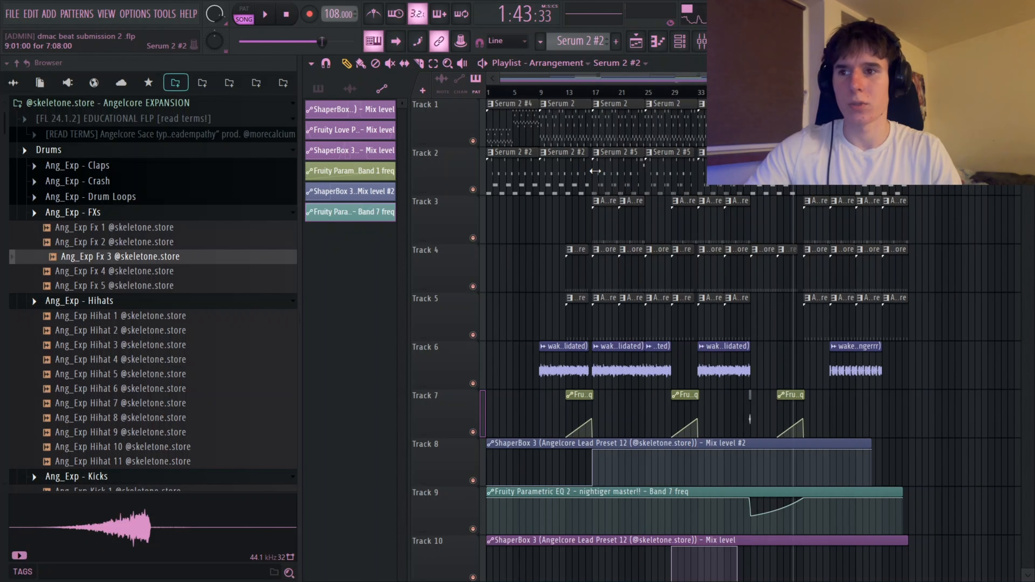
pyautogui.scroll(4, 750, 418)
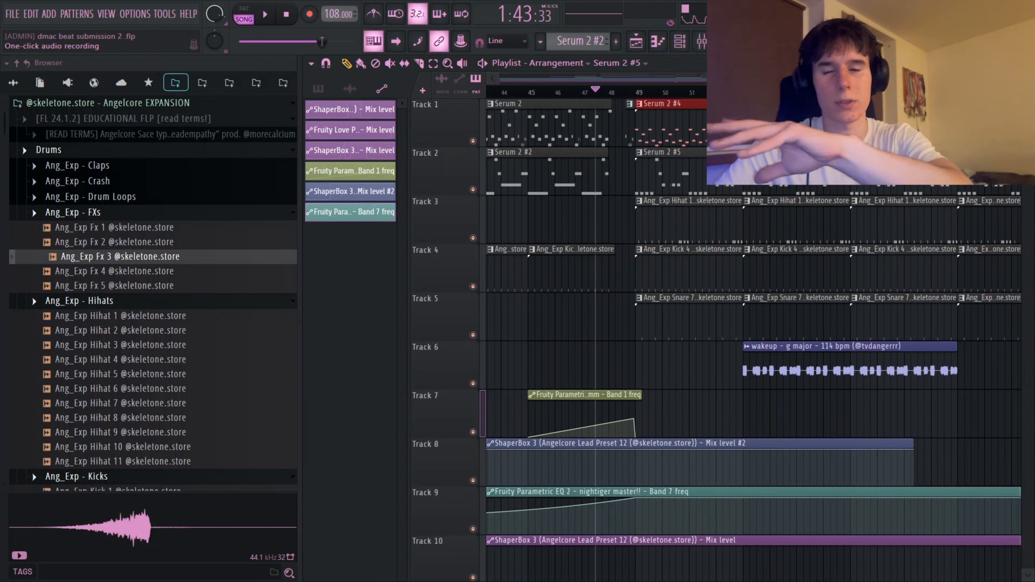
pyautogui.press('space')
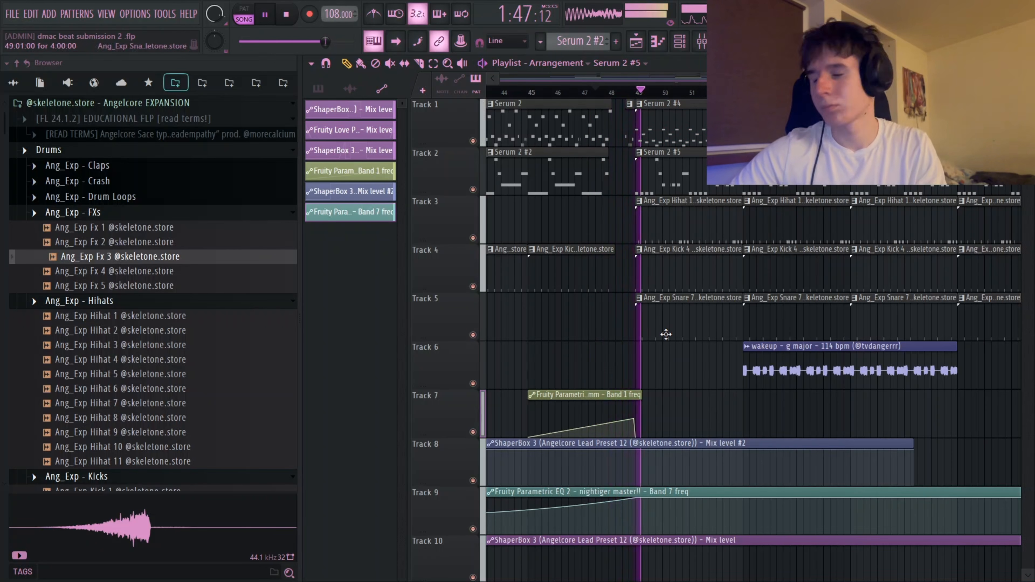
# - Move the wakeup vocal clip on track 6 from bar 53 so it starts at bar 57
pyautogui.hscroll(2, 701, 369)
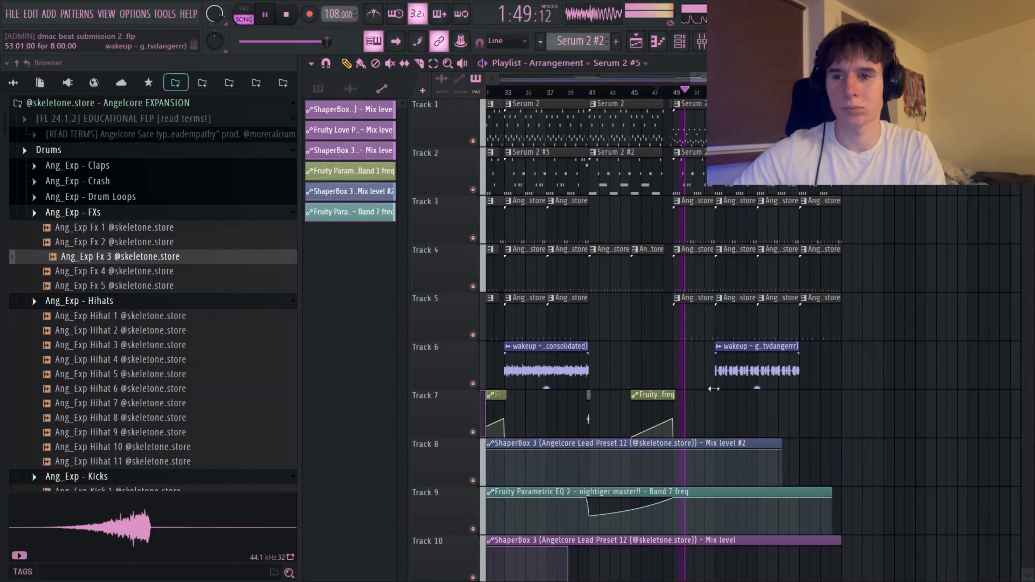
pyautogui.scroll(4, 635, 360)
pyautogui.scroll(-6, 648, 369)
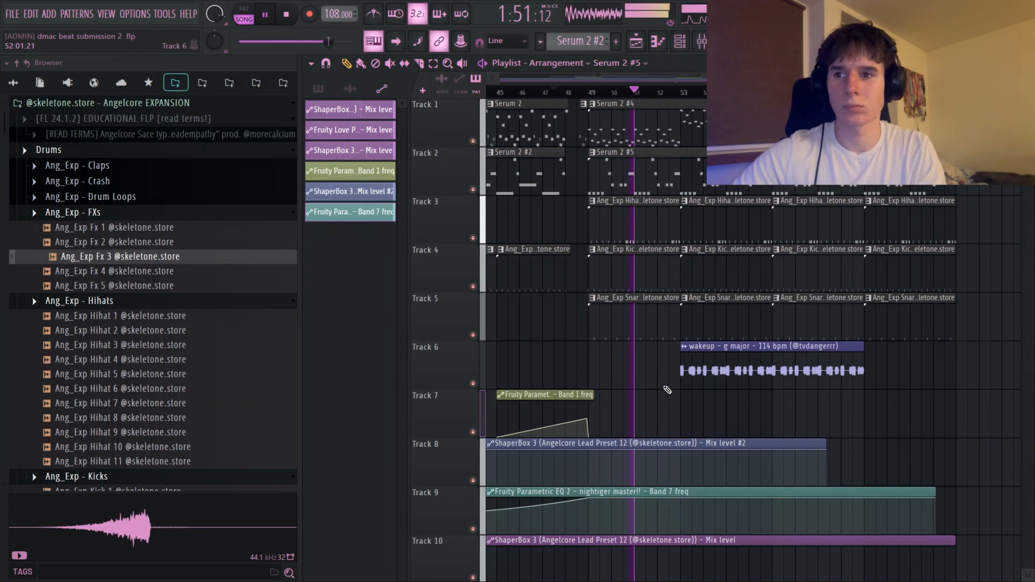
pyautogui.hscroll(1, 650, 393)
pyautogui.moveTo(735, 370); pyautogui.dragTo(807, 379)
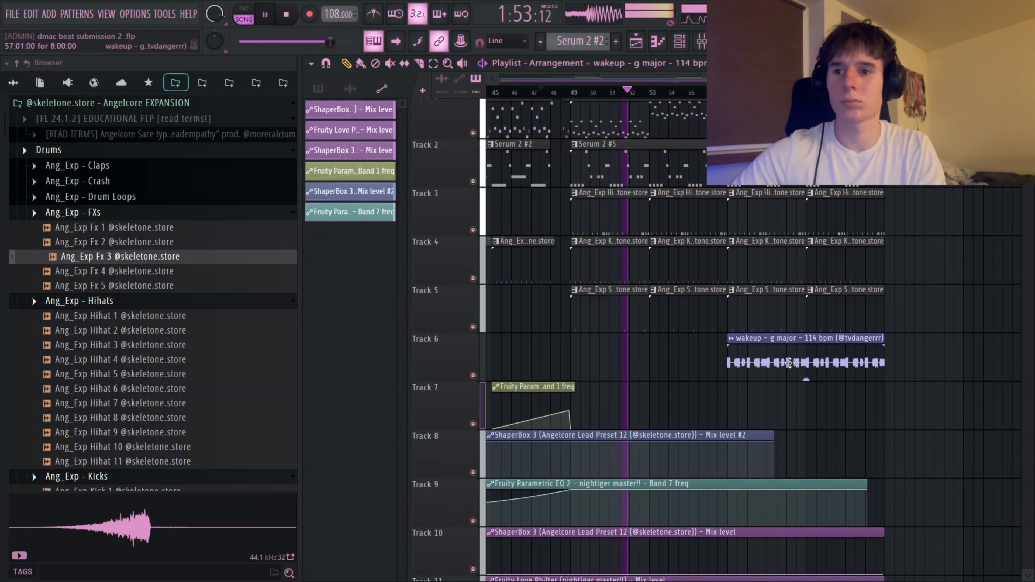
# - Shorten the clips leading into bar 57: the kick by three beats, and the snare, hi-hat and Serum 2 #5 by one beat each
pyautogui.scroll(3, 734, 327)
pyautogui.scroll(3, 676, 272)
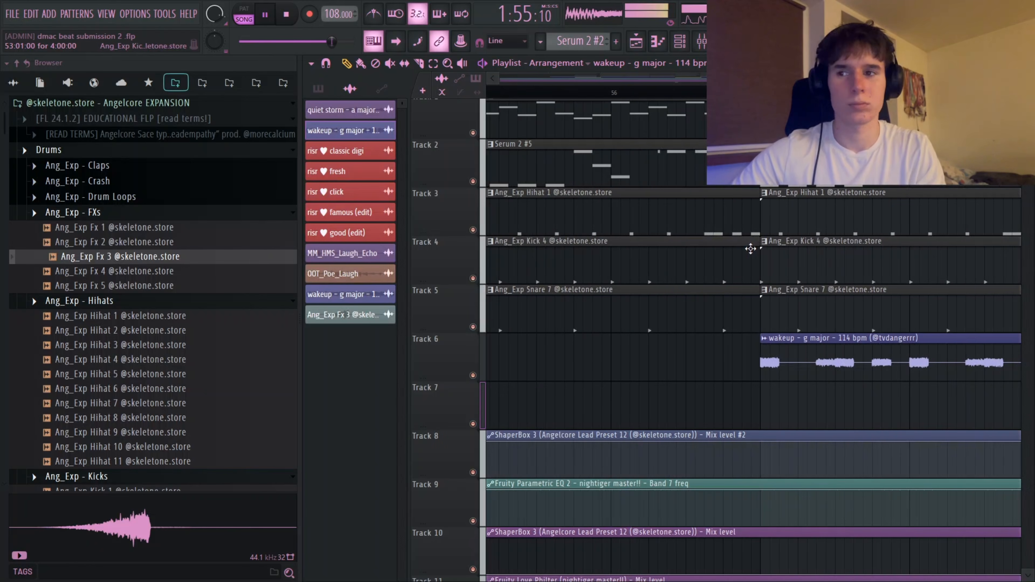
pyautogui.moveTo(755, 247); pyautogui.dragTo(648, 245)
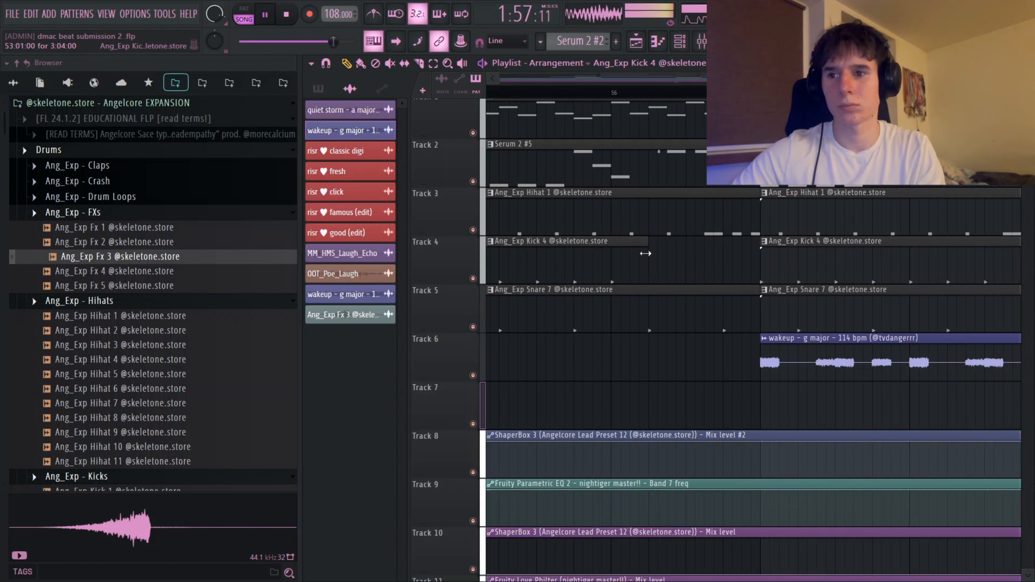
pyautogui.moveTo(759, 290); pyautogui.dragTo(718, 293)
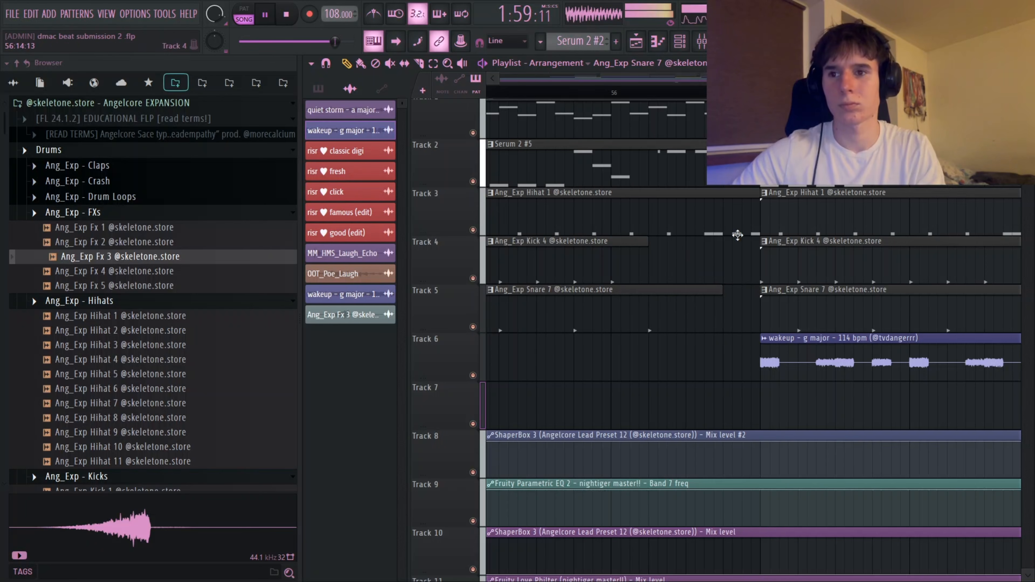
pyautogui.moveTo(760, 200); pyautogui.dragTo(722, 199)
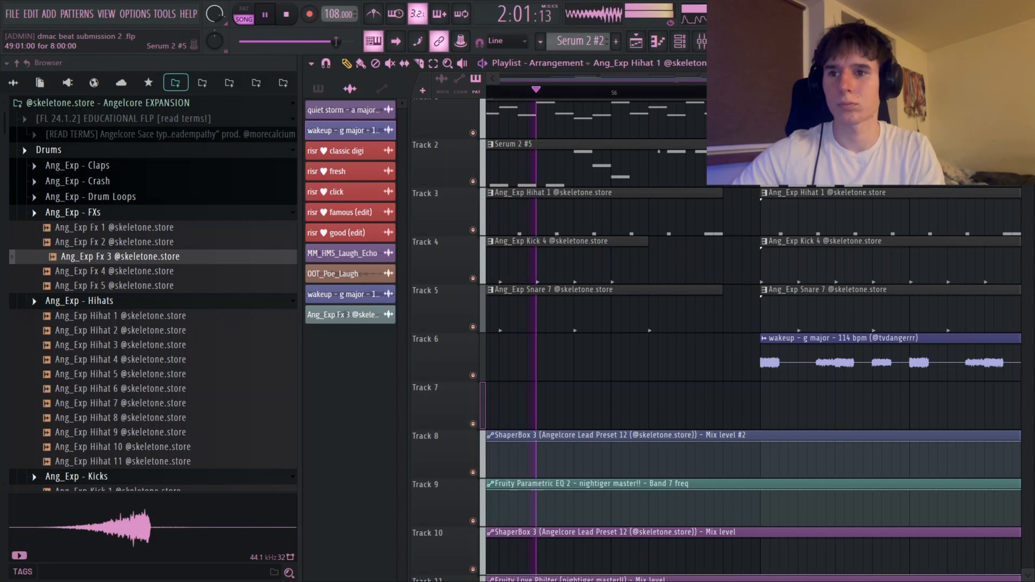
pyautogui.moveTo(760, 152); pyautogui.dragTo(722, 152)
# - With snap at 1/6 beat, fill the last beat before bar 57 with repeated short slices of Serum 2 #4, and play it
pyautogui.scroll(1, 730, 135)
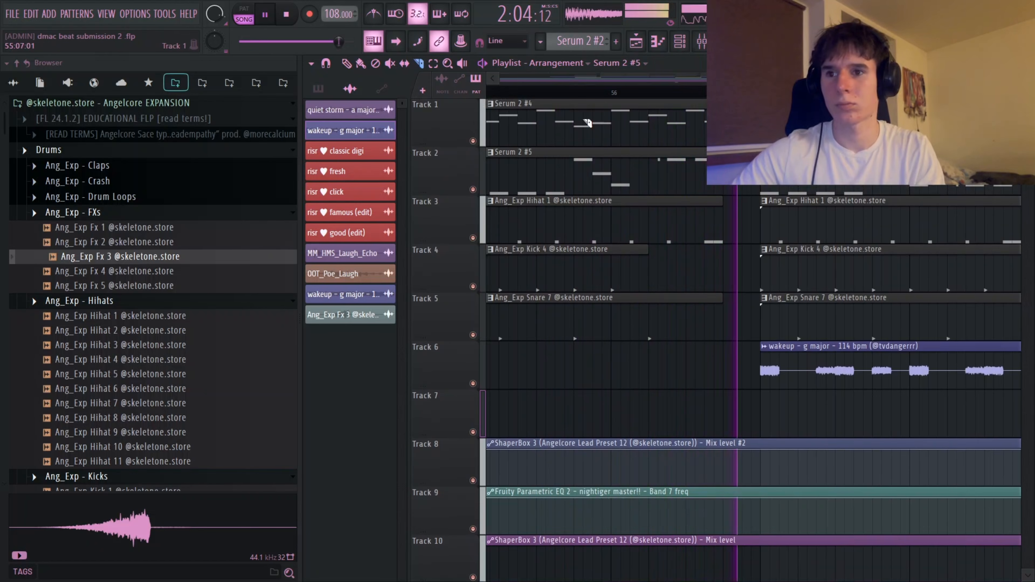
pyautogui.press('space')
pyautogui.click(507, 40)
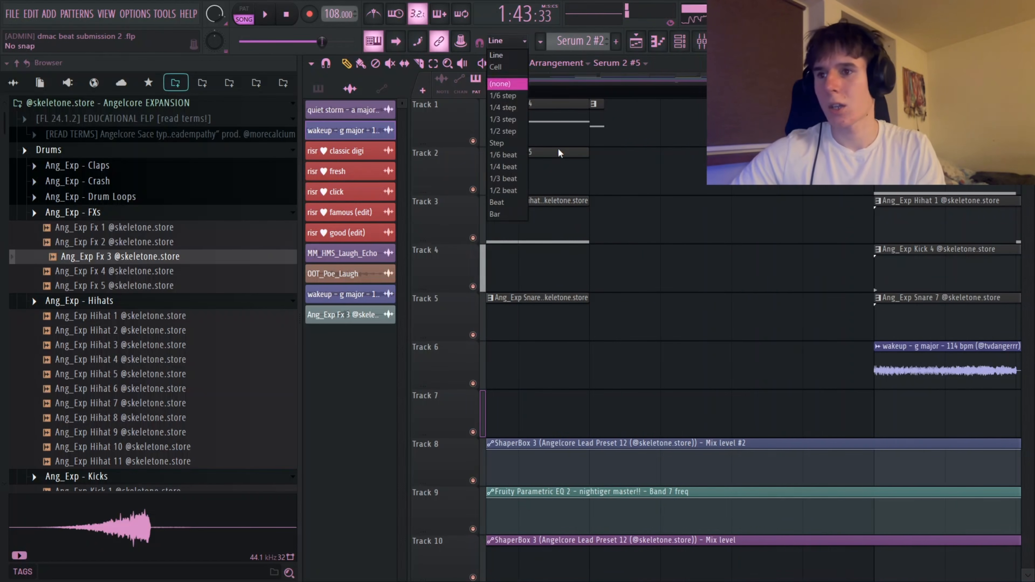
pyautogui.click(521, 159)
pyautogui.scroll(-2, 527, 126)
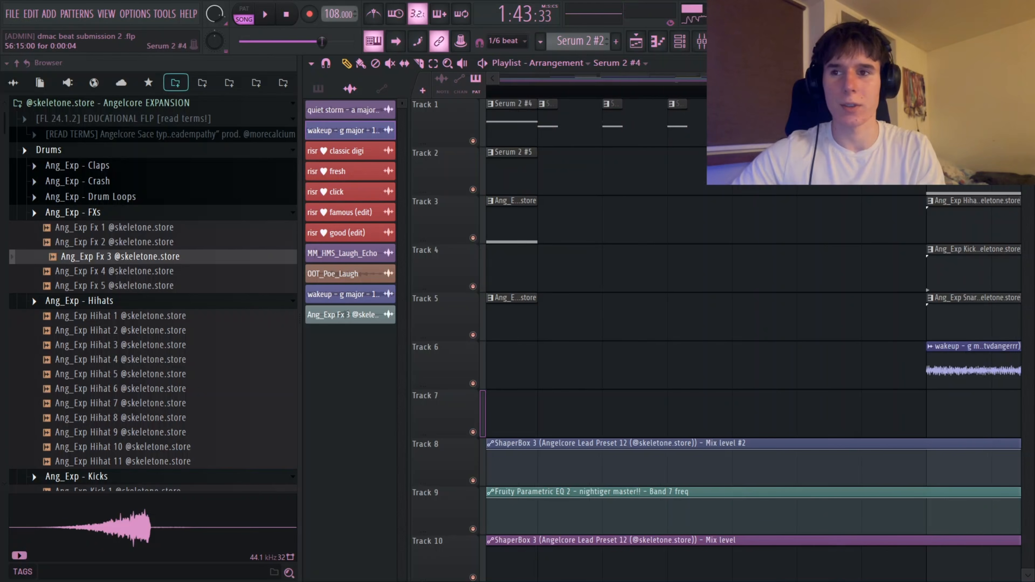
pyautogui.press('space')
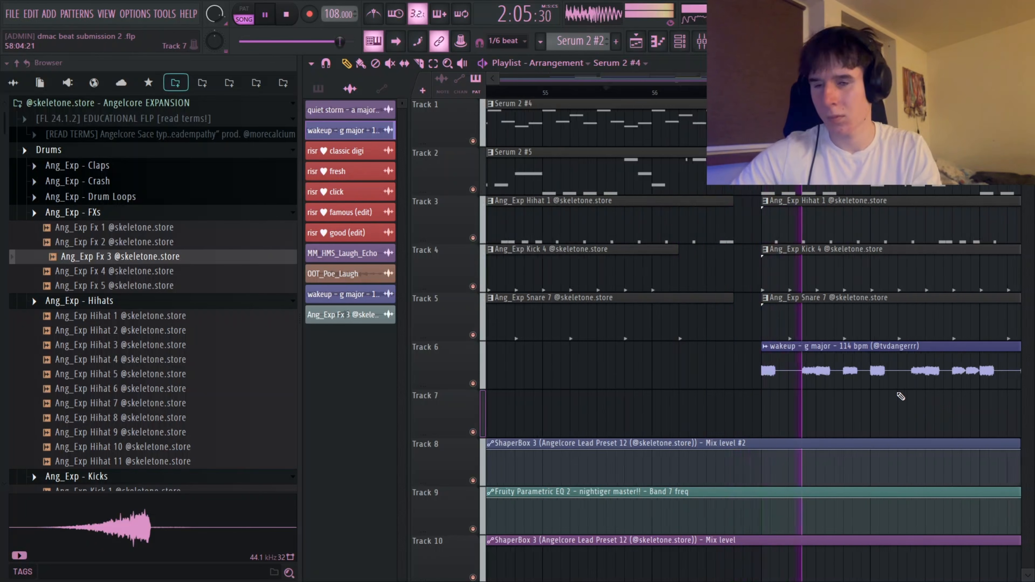
pyautogui.press('space')
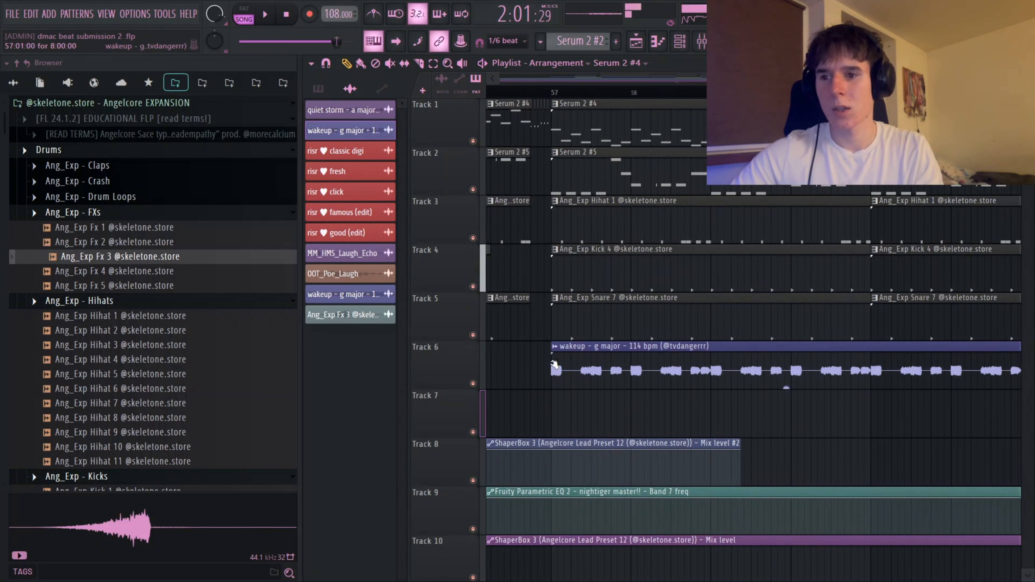
# - Check the automation tracks and the mixer inserts for the ShaperBox 3 effect that processes the lead
pyautogui.scroll(-4, 554, 365)
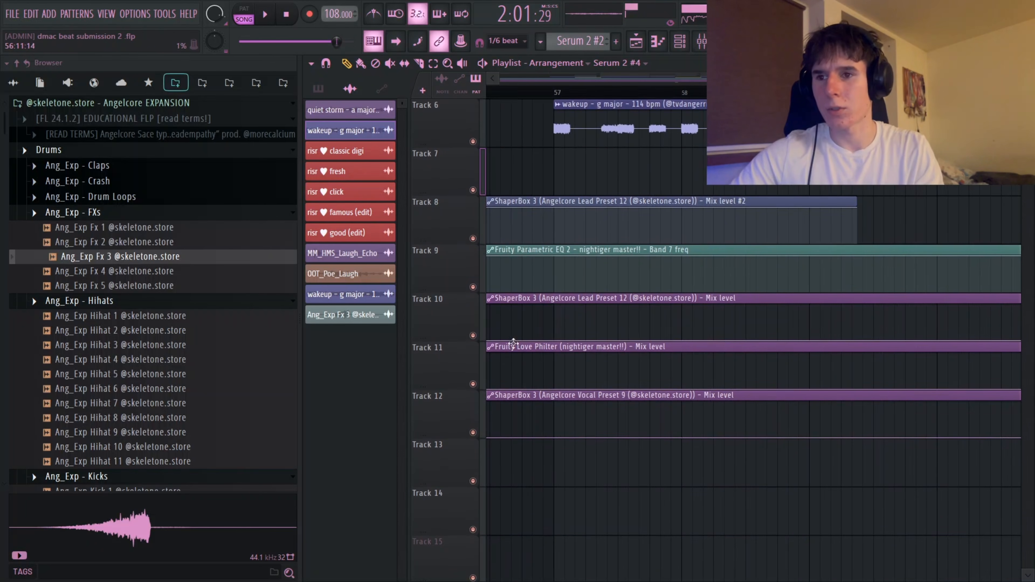
pyautogui.scroll(-2, 514, 359)
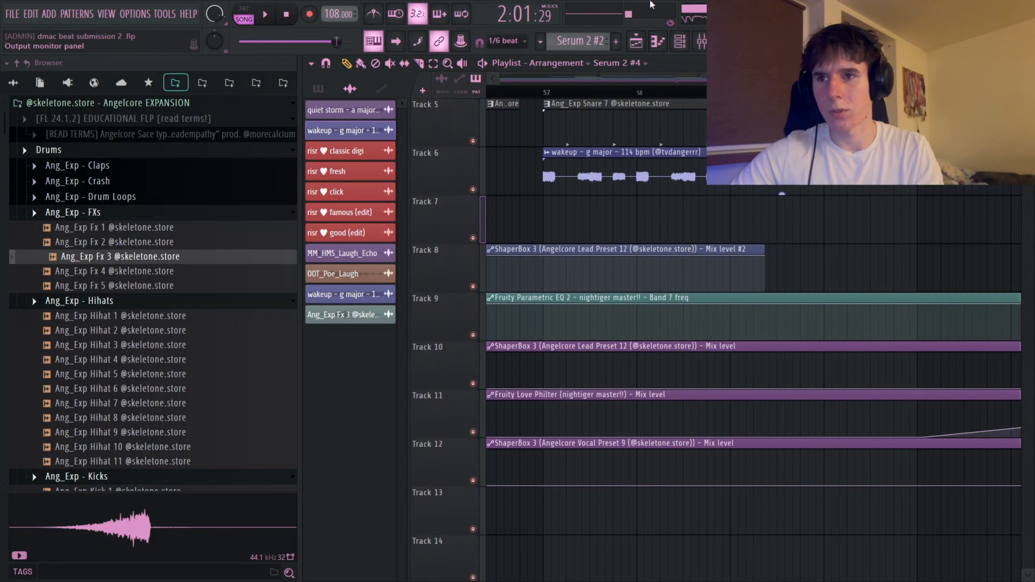
pyautogui.click(701, 41)
pyautogui.click(193, 40)
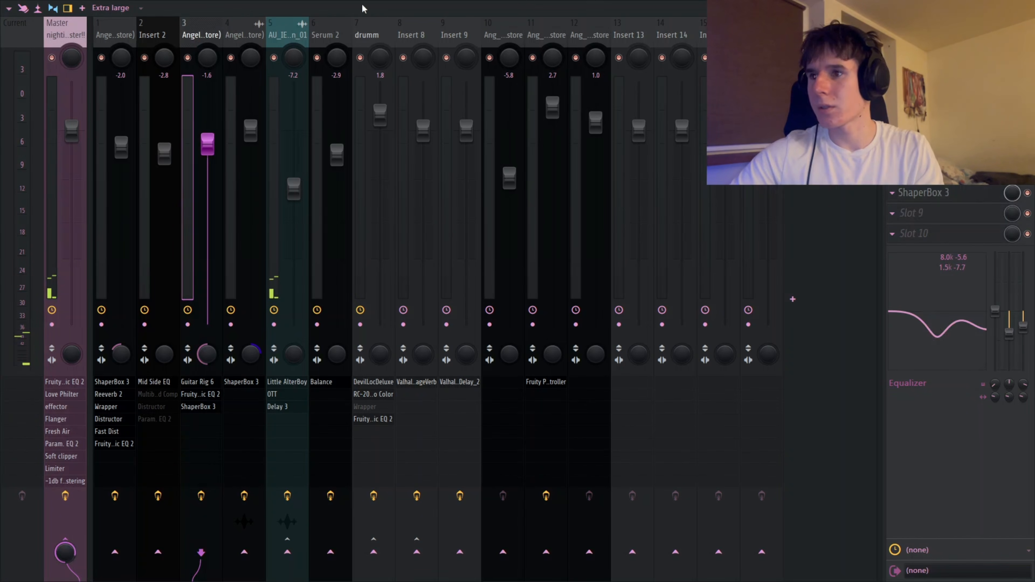
pyautogui.press('Escape')
# - Drop the ShaperBox 3 Mix level #2 automation on track 8 to zero for the last beat before bar 57, restoring it at the bar
pyautogui.scroll(-6, 440, 411)
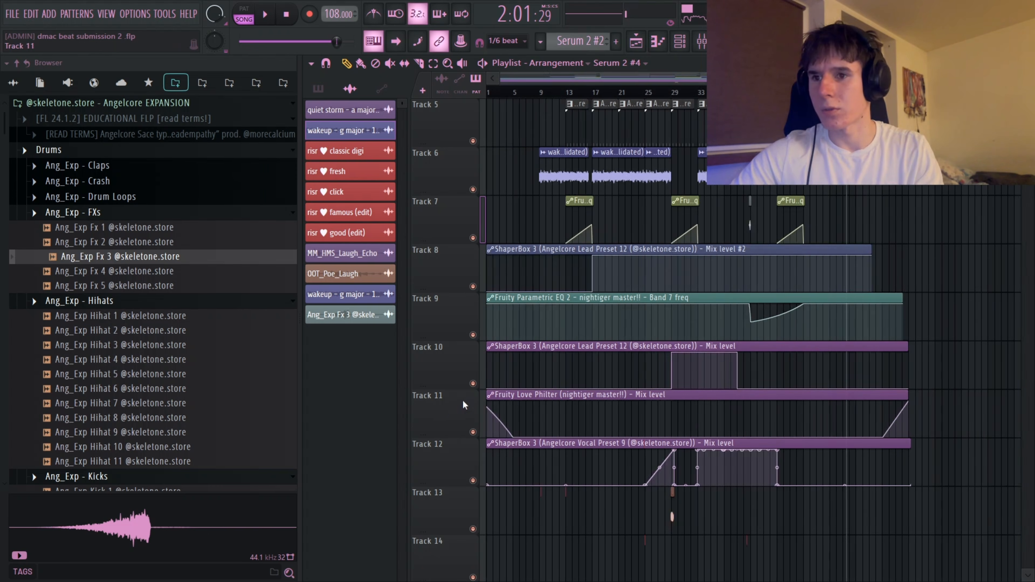
pyautogui.scroll(5, 852, 274)
pyautogui.scroll(5, 980, 265)
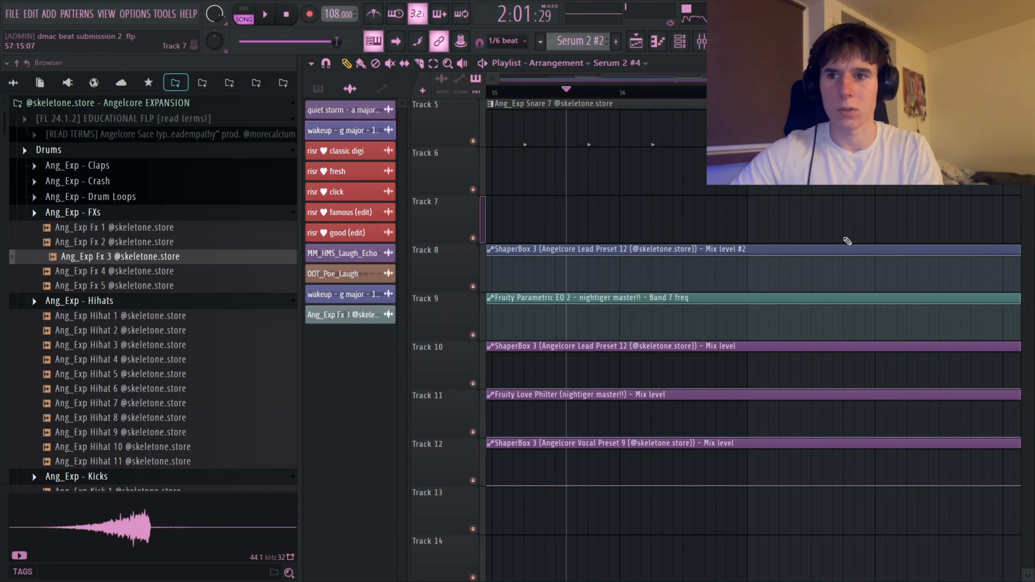
pyautogui.rightClick(697, 269)
pyautogui.rightClick(700, 291)
pyautogui.rightClick(744, 276)
pyautogui.moveTo(743, 276); pyautogui.dragTo(745, 294)
pyautogui.rightClick(743, 256)
# - Play the transition from about bar 56 into the section starting at bar 57, and stop playback
pyautogui.press('space')
pyautogui.scroll(5, 739, 215)
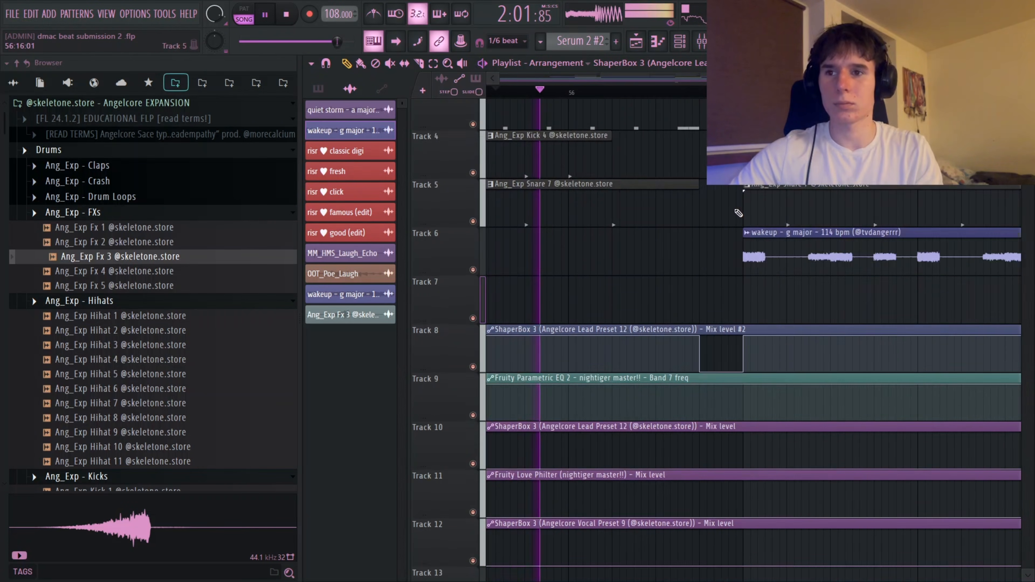
pyautogui.scroll(-3, 749, 233)
pyautogui.scroll(-3, 827, 398)
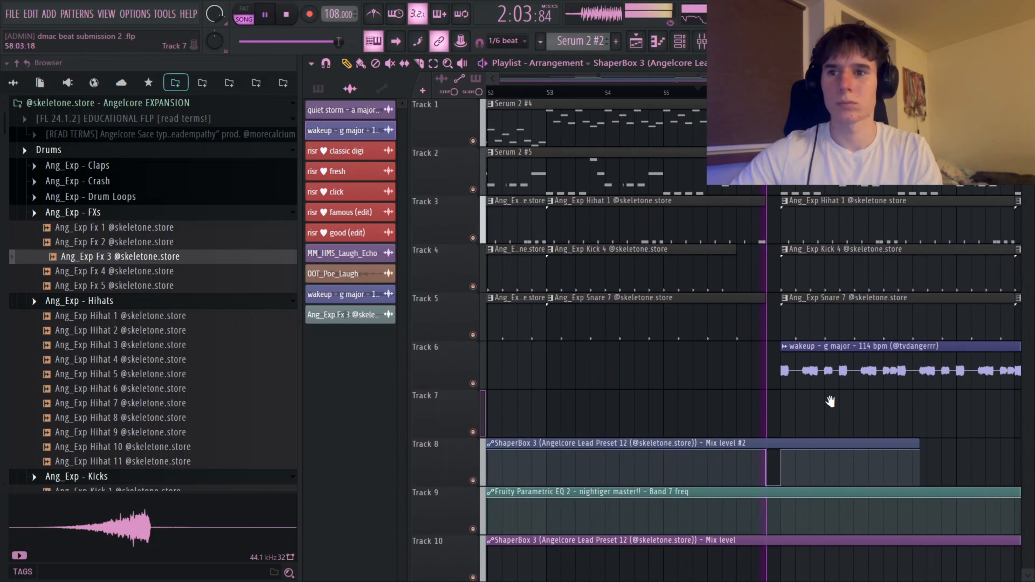
pyautogui.moveTo(876, 406); pyautogui.dragTo(787, 407)
pyautogui.scroll(7, 636, 355)
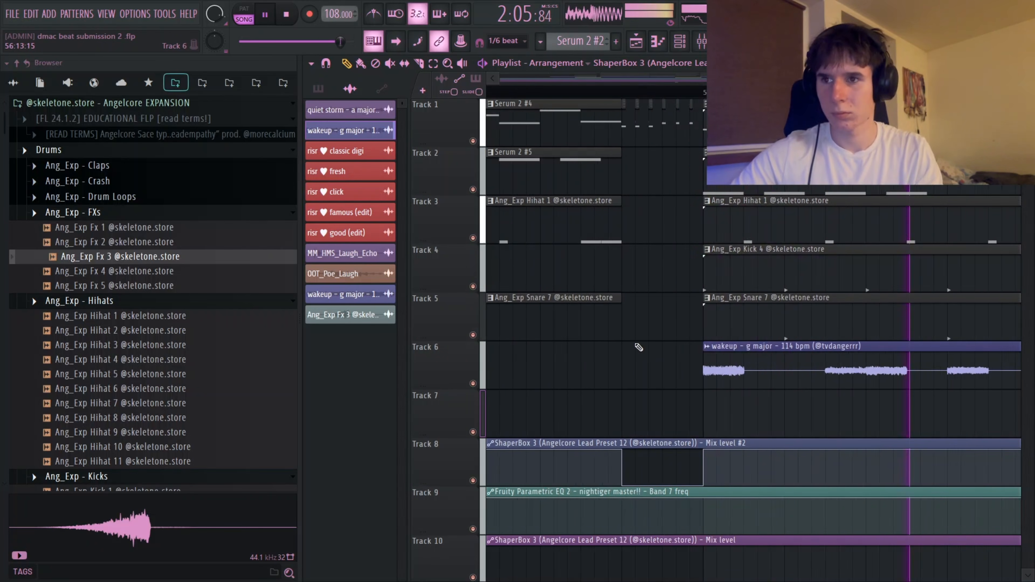
pyautogui.press('space')
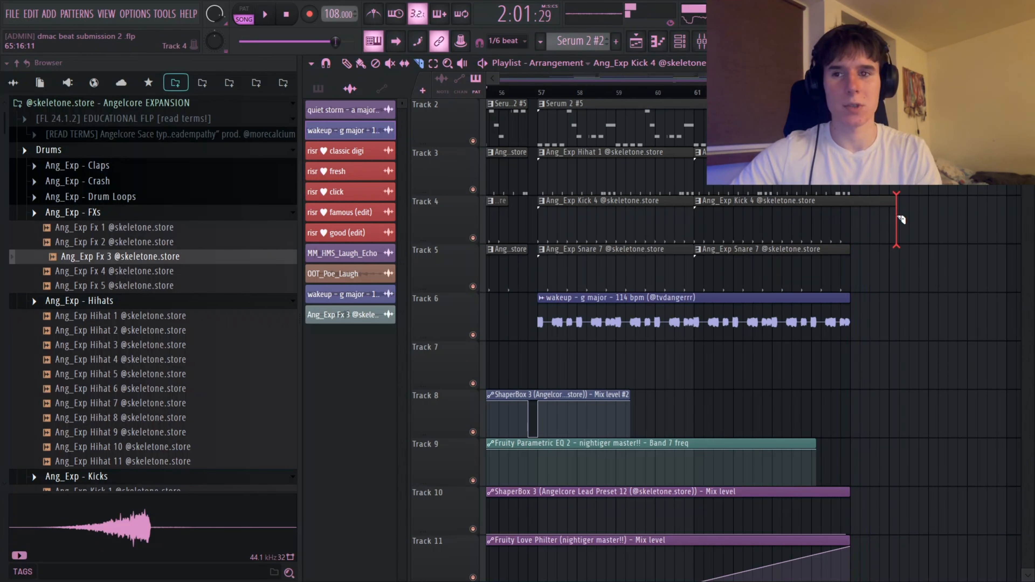
# - Set the playlist's snap resolution to Step and view the whole arrangement
pyautogui.click(503, 41)
pyautogui.click(502, 141)
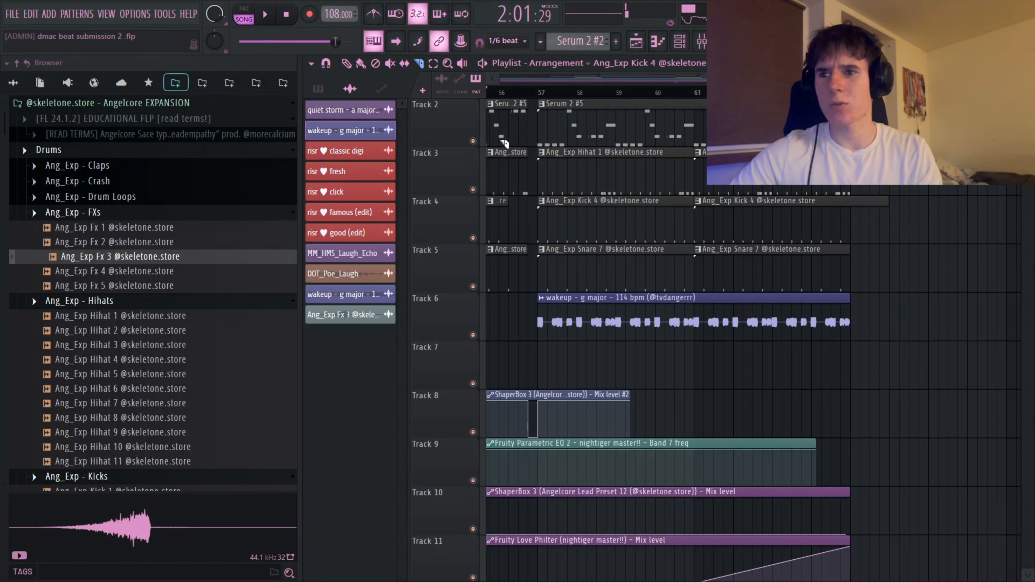
pyautogui.scroll(-4, 840, 387)
pyautogui.scroll(-3, 845, 388)
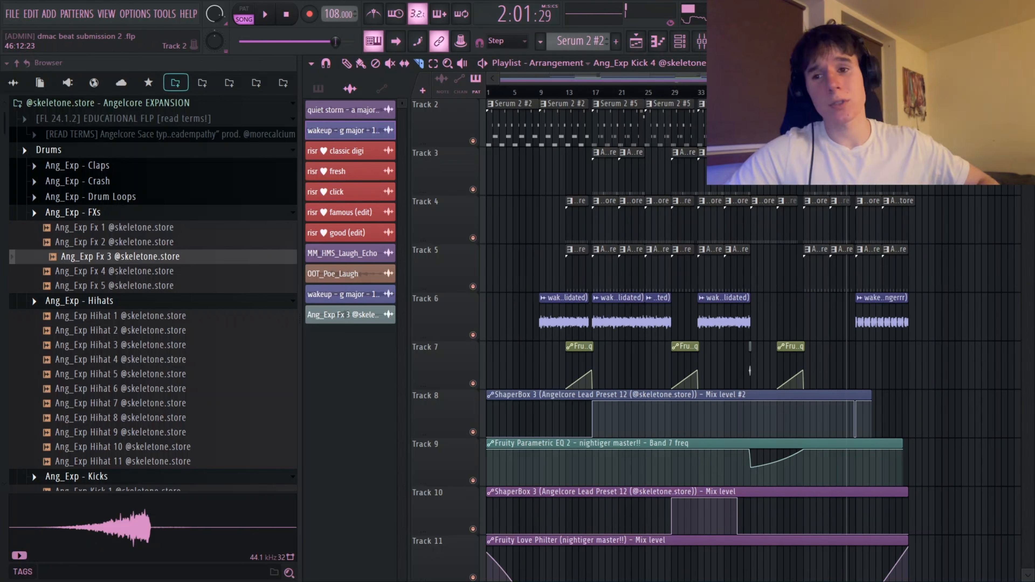